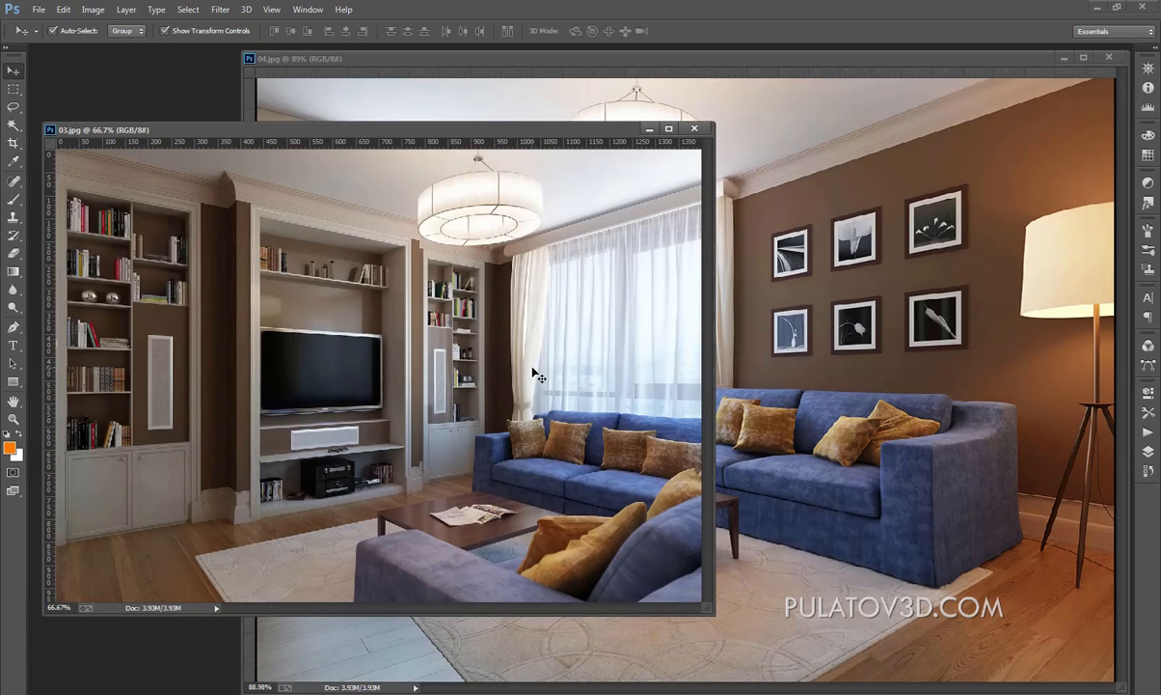
Step: Examine the shelving, curtains and window of the living room in 03.jpg up close
key("ctrl+plus")
key("ctrl+plus")
left_click_drag(530, 371, 381, 376)
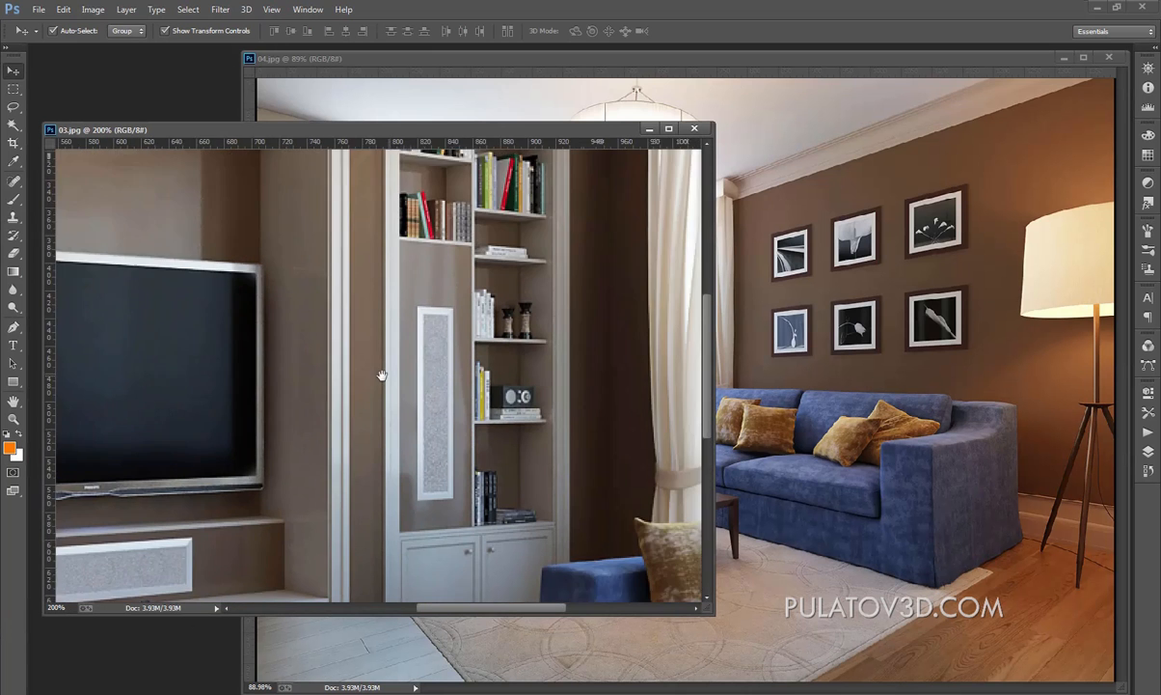
left_click_drag(496, 391, 369, 301)
left_click_drag(492, 299, 444, 158)
left_click_drag(429, 378, 390, 604)
left_click_drag(420, 352, 330, 414)
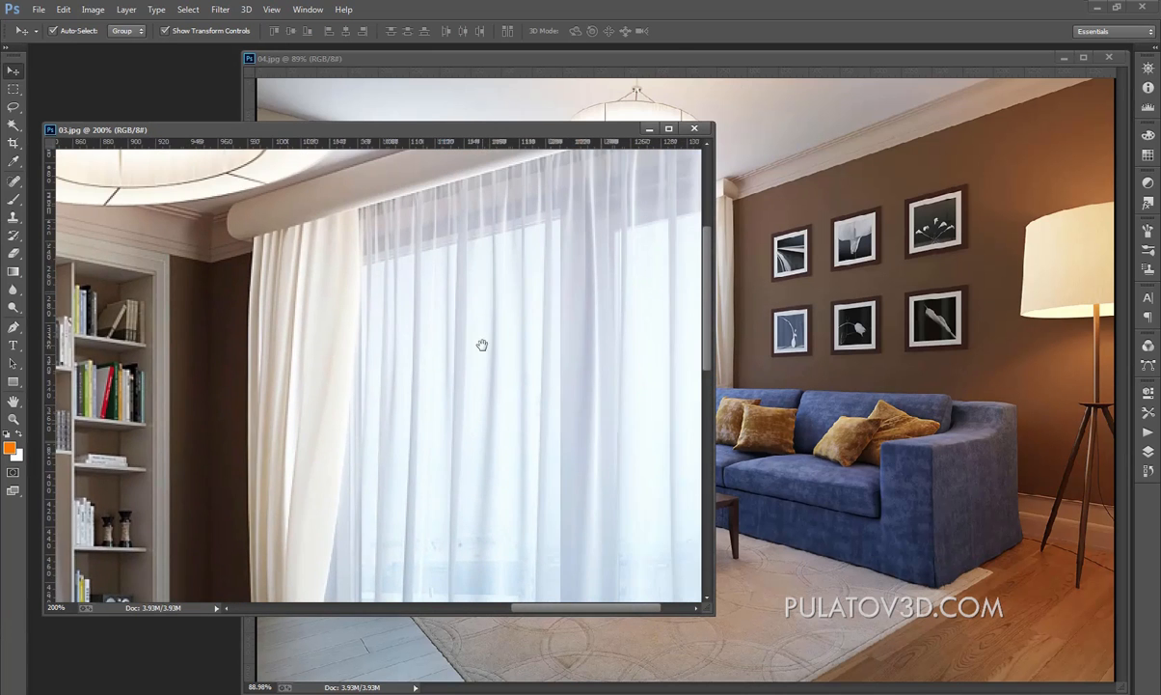
left_click_drag(482, 344, 450, 344)
Step: Close the 04.jpg and 03.jpg images
left_click(677, 64)
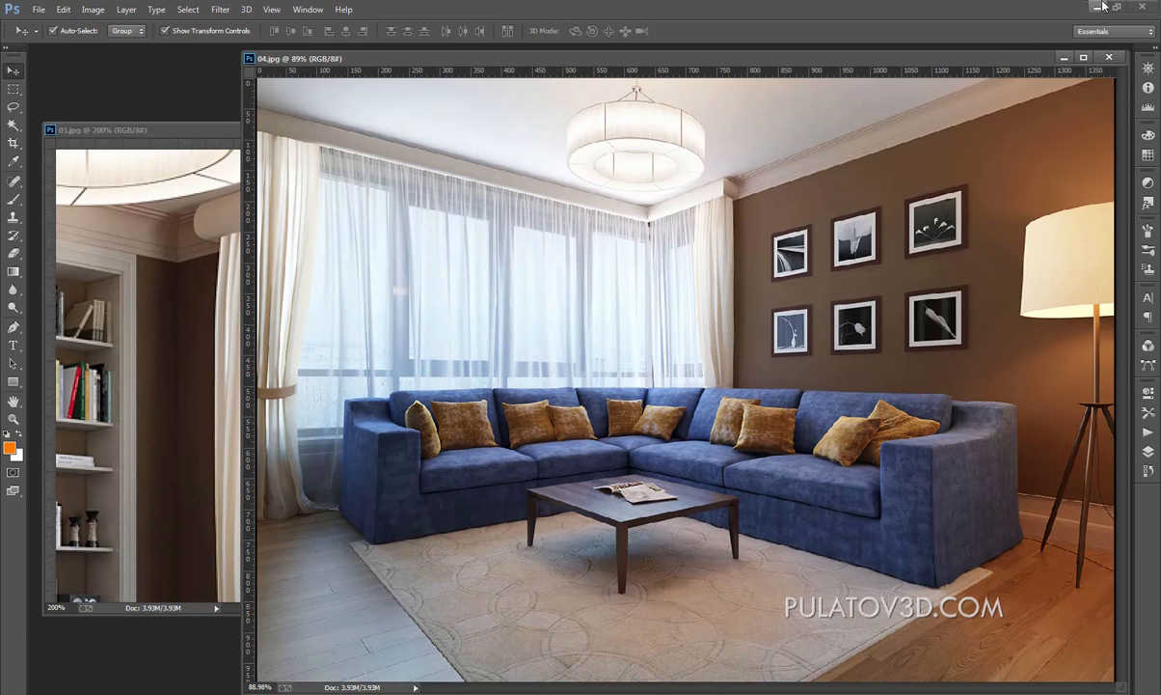
left_click(1108, 57)
left_click(695, 130)
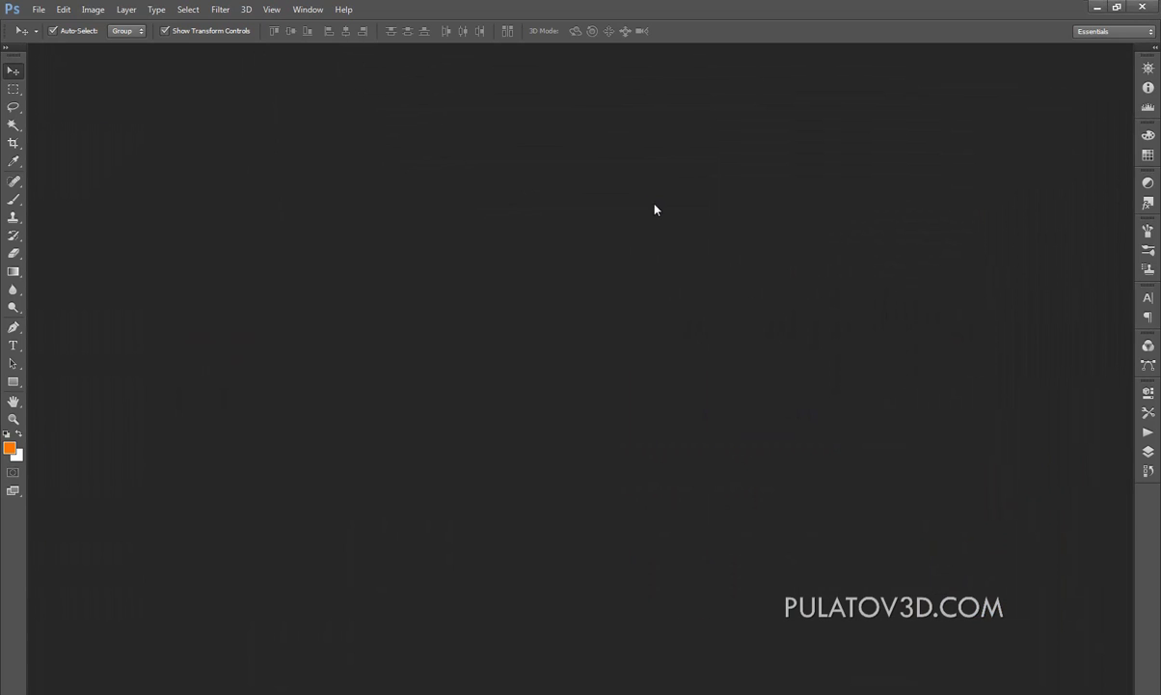
Step: Browse the Samples folder for an image to open and preview f_4e357be550b87 in ACDSee, checking its living and dining room pictures
double_click(653, 206)
right_click(672, 196)
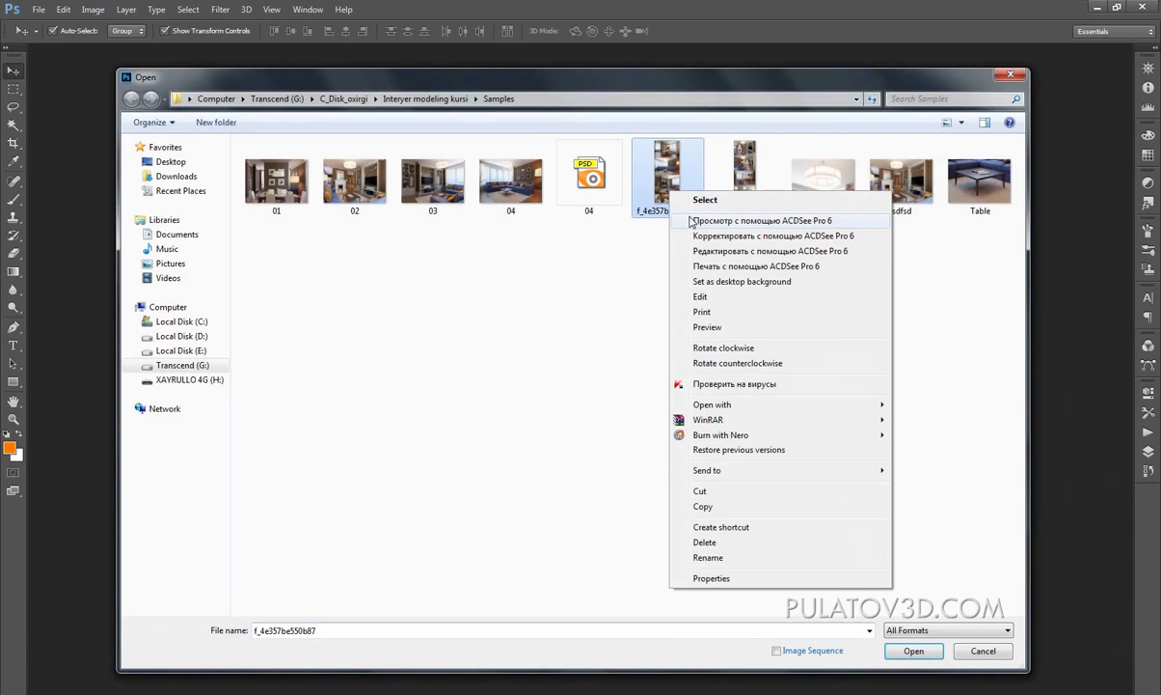
left_click(704, 220)
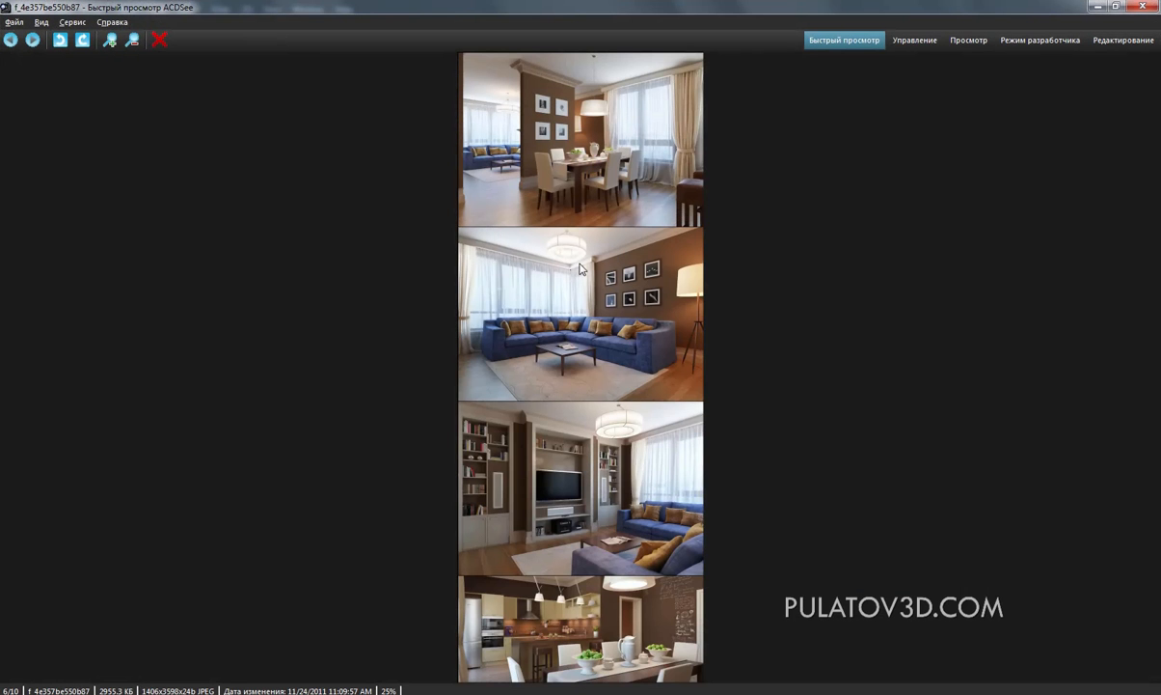
scroll(582, 270, "up", 3)
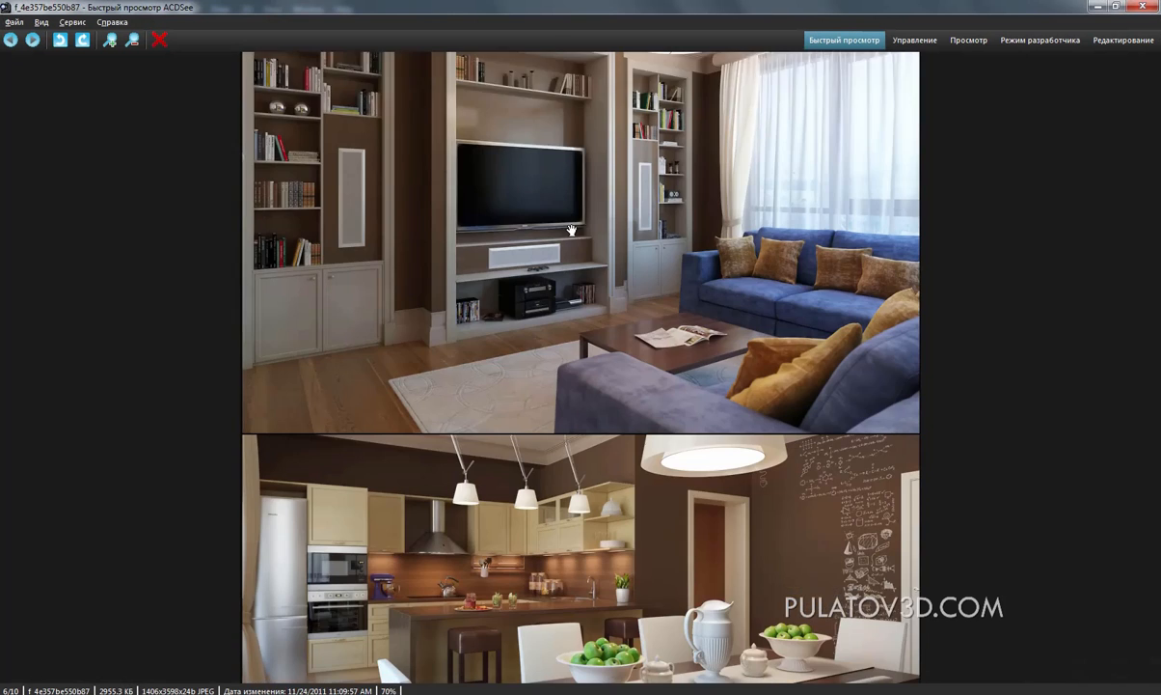
scroll(571, 229, "down", 1)
scroll(569, 176, "up", 15)
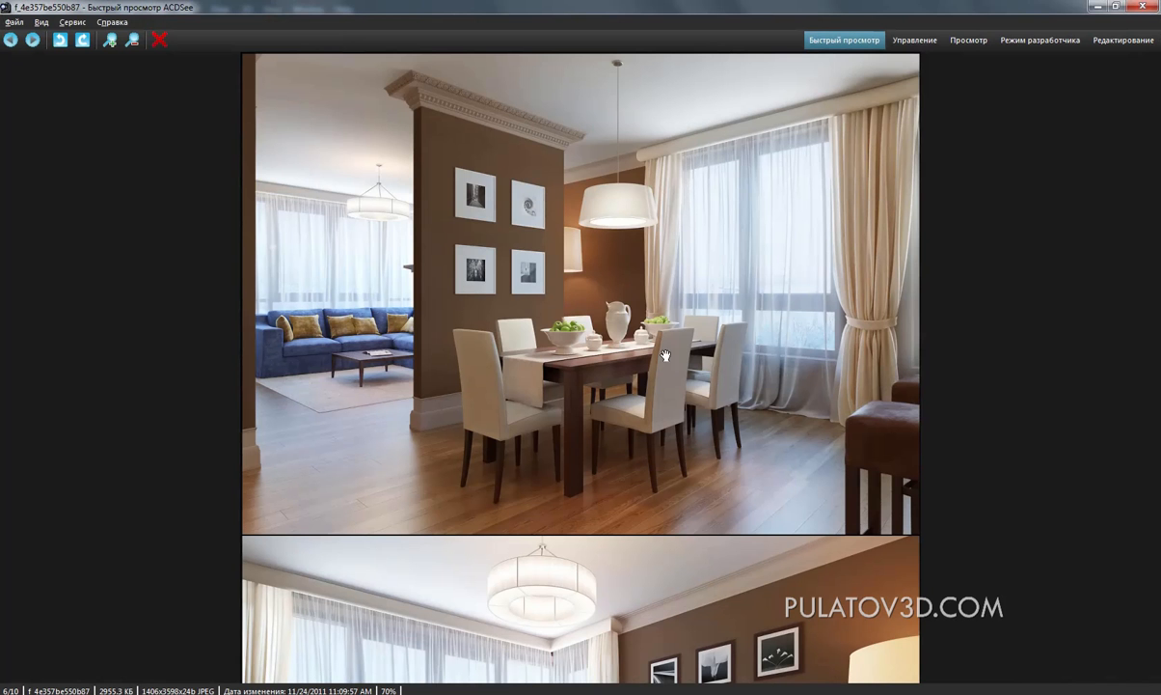
left_click(1143, 7)
Step: Preview f_4e357c14a1b57 in ACDSee and examine the living room, dining room and kitchen pictures along its full height
right_click(749, 192)
left_click(774, 224)
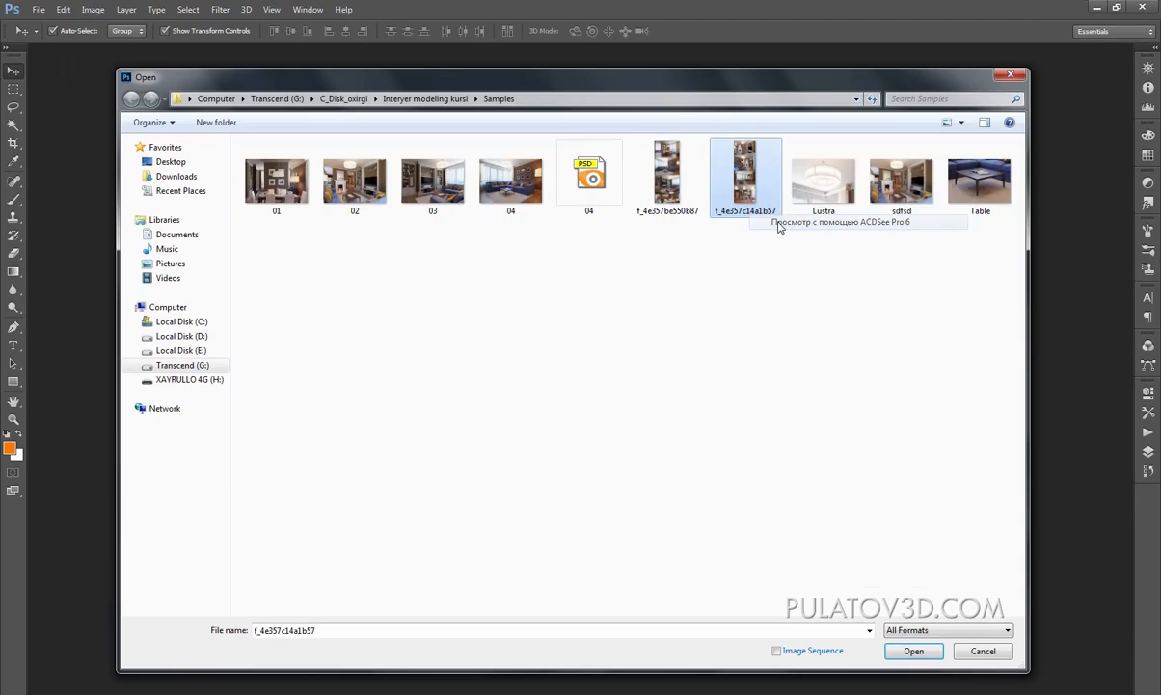
scroll(609, 269, "up", 5)
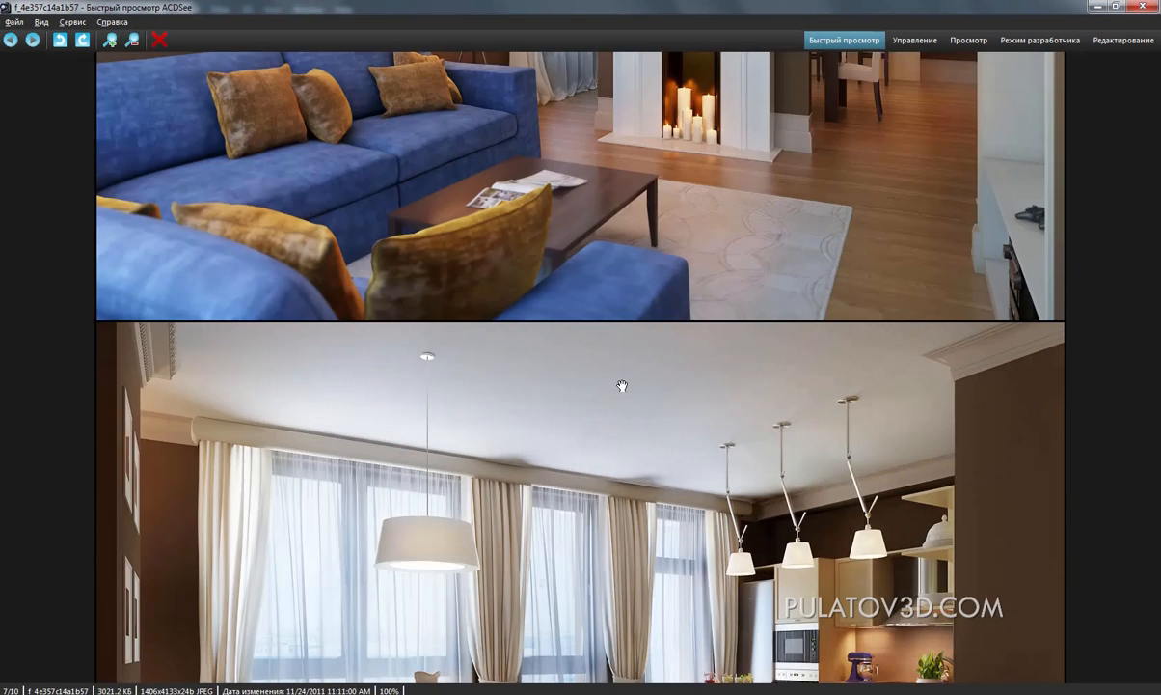
left_click_drag(620, 531, 627, 201)
left_click_drag(666, 617, 671, 126)
left_click_drag(676, 526, 676, 231)
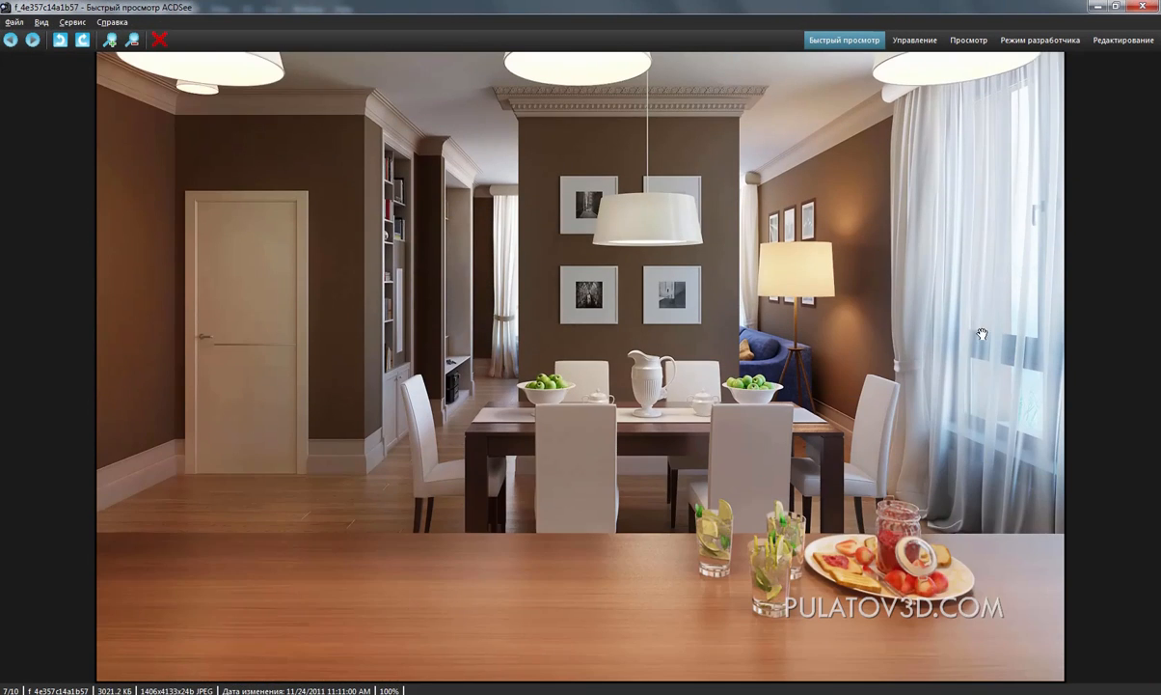
left_click_drag(977, 366, 770, 72)
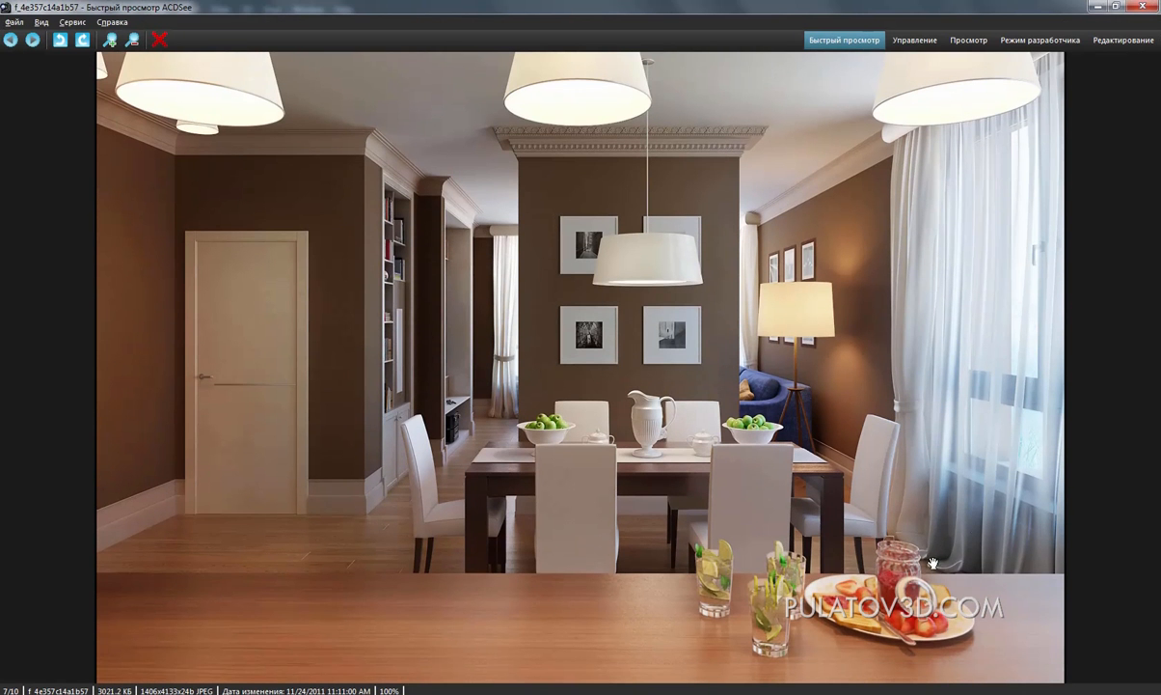
left_click_drag(718, 67, 588, 608)
left_click_drag(506, 307, 503, 343)
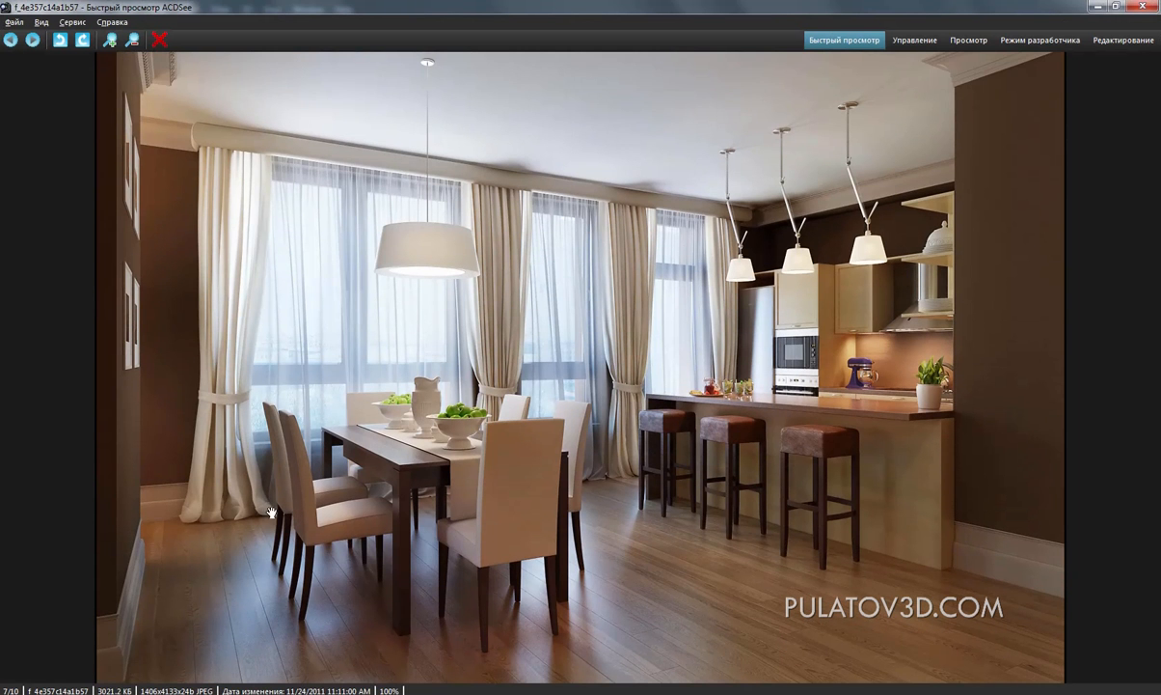
left_click_drag(212, 377, 279, 656)
left_click_drag(337, 64, 399, 510)
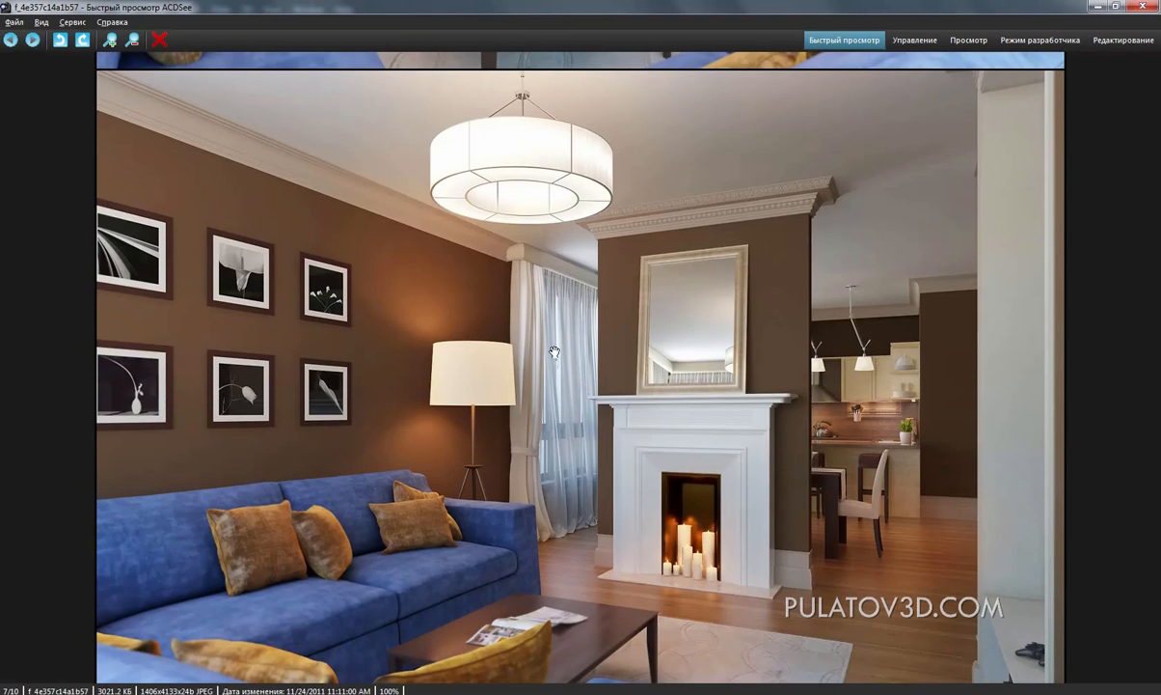
left_click_drag(555, 352, 571, 627)
left_click_drag(512, 331, 532, 675)
left_click_drag(482, 528, 521, 68)
left_click_drag(502, 675, 514, 77)
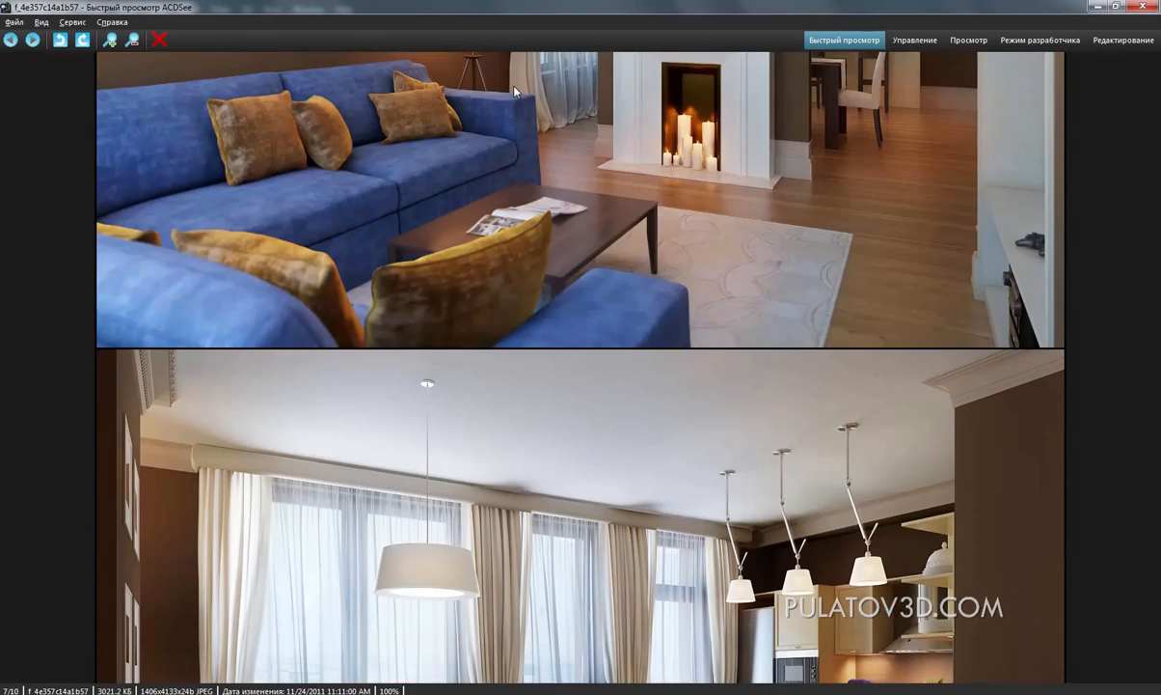
left_click_drag(497, 634, 479, 262)
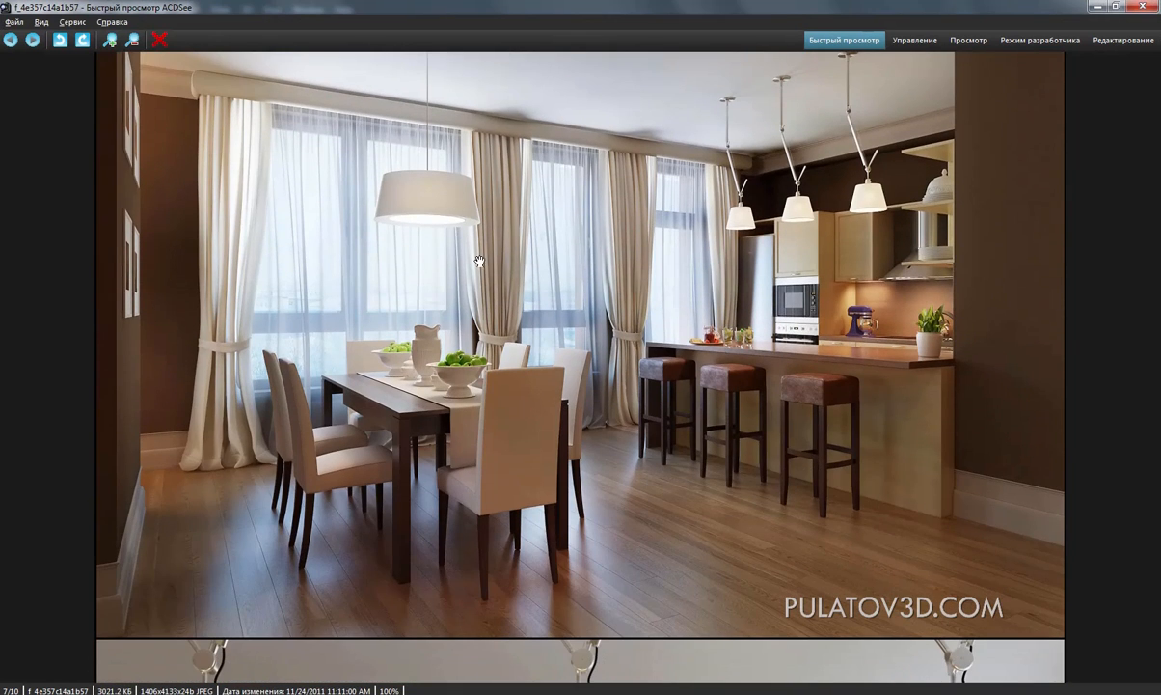
left_click(1155, 6)
Step: Open f_4e357c14a1b57 in Photoshop, choose the Crop tool and maximize the image window
double_click(751, 183)
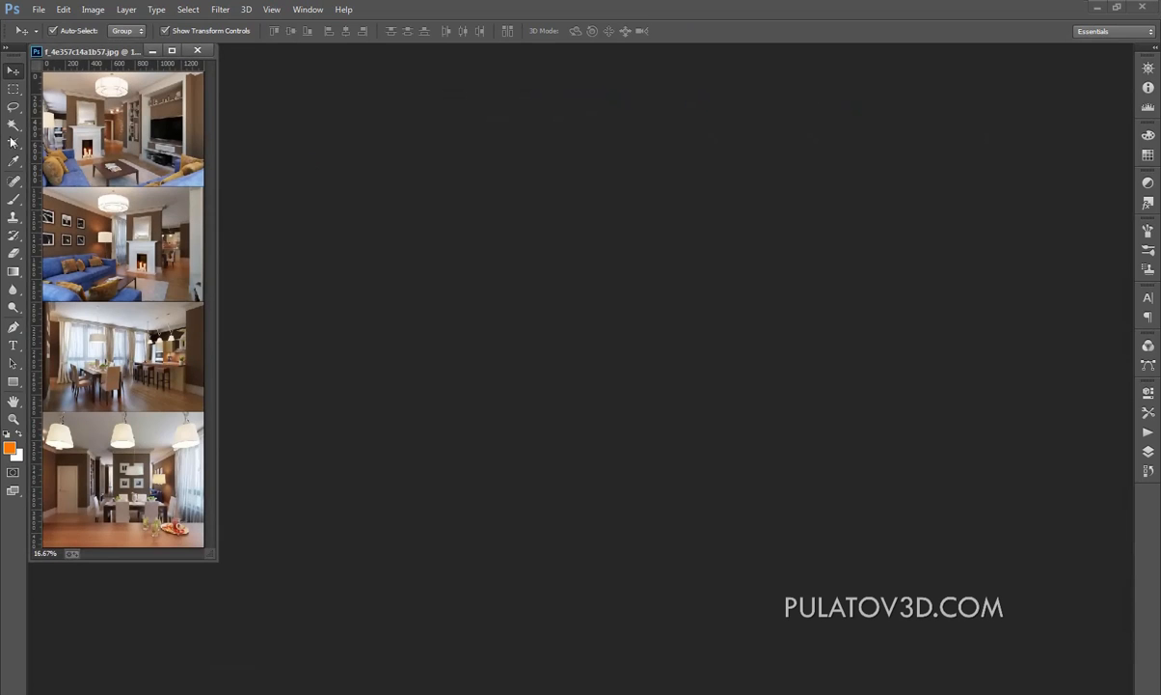
left_click(14, 143)
left_click_drag(111, 56, 399, 112)
left_click(448, 93)
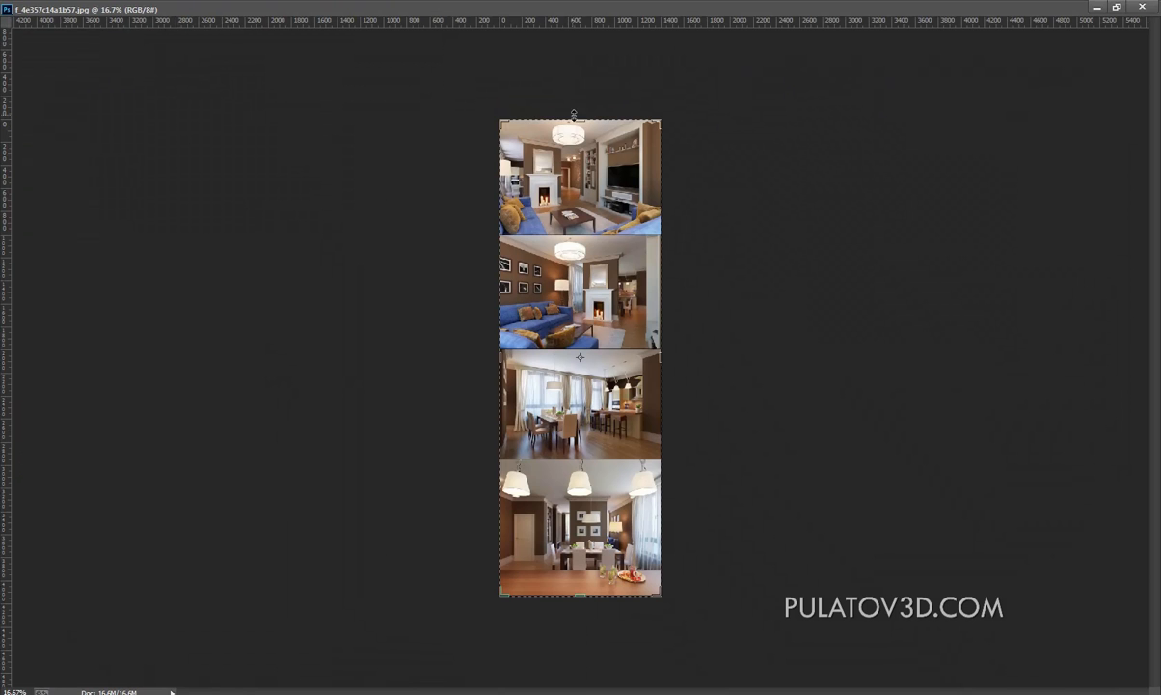
Step: Bring the crop frame's upper and lower edges in around the third picture, the dining room with the kitchen bar
mouse_move(574, 114)
left_mouse_down()
mouse_move(590, 246)
mouse_move(581, 235)
left_mouse_up()
left_click_drag(582, 484, 585, 414)
key("ctrl+plus")
key("ctrl+plus")
key("ctrl+plus")
key("ctrl+plus")
key("ctrl+plus")
key("ctrl+plus")
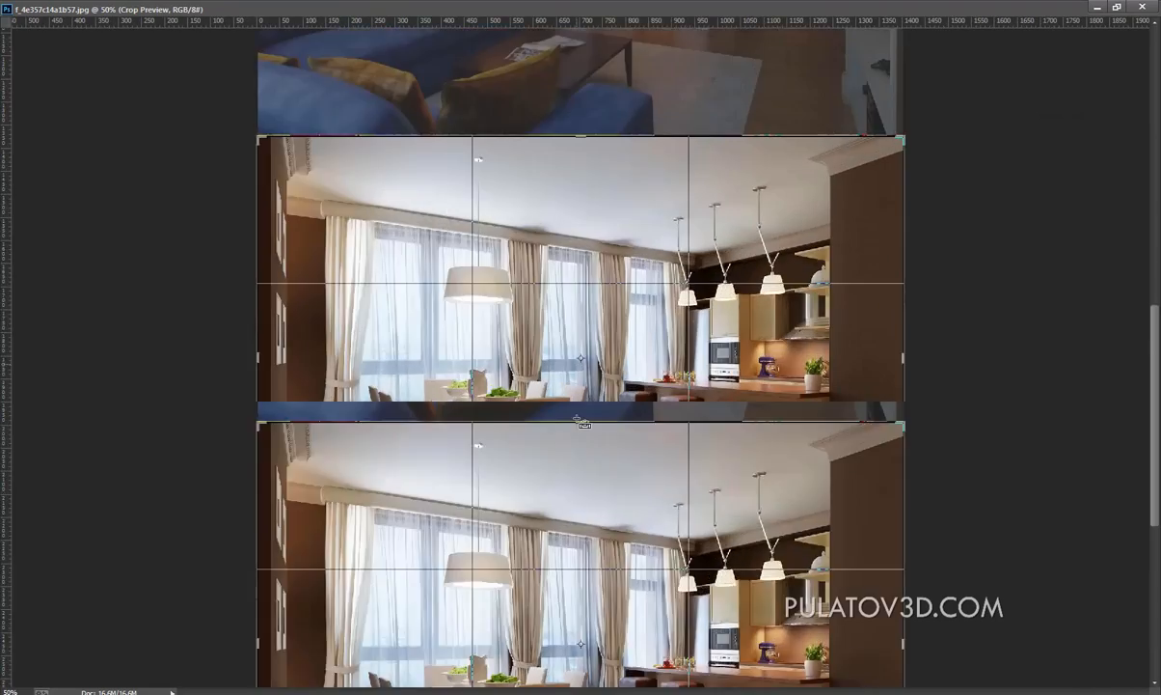
Step: Align the crop frame's lower and upper edges with the dining room picture's borders and apply the crop
left_click_drag(578, 567, 602, 252)
scroll(602, 388, "down", 3)
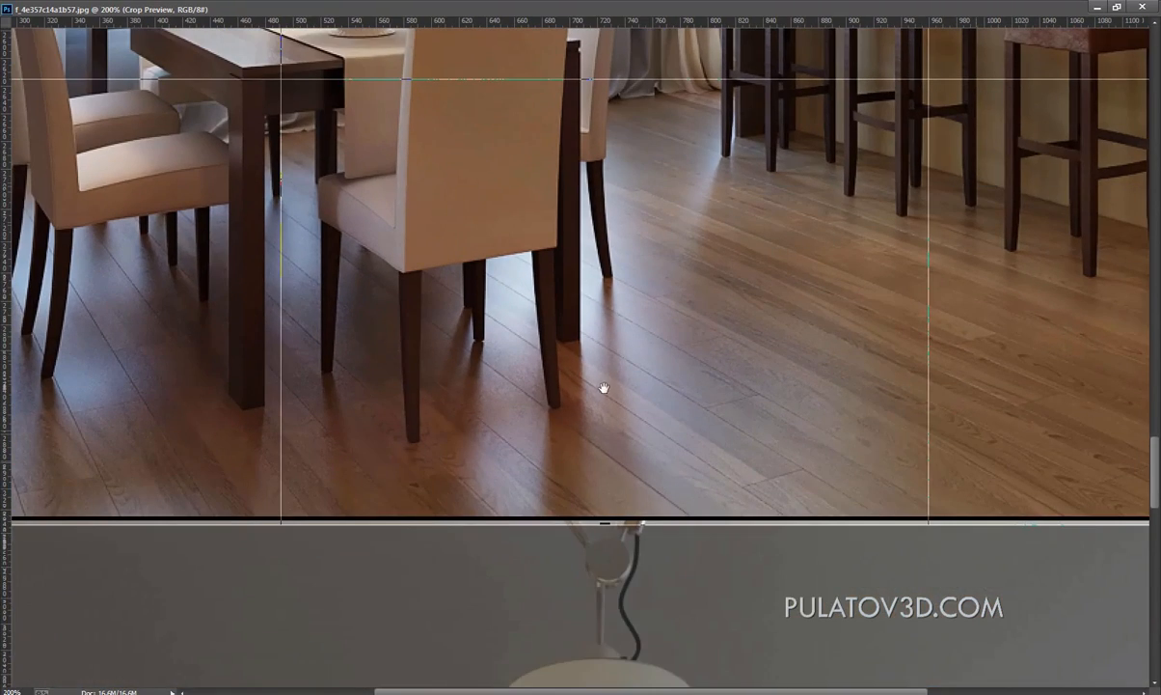
left_click_drag(606, 524, 609, 519)
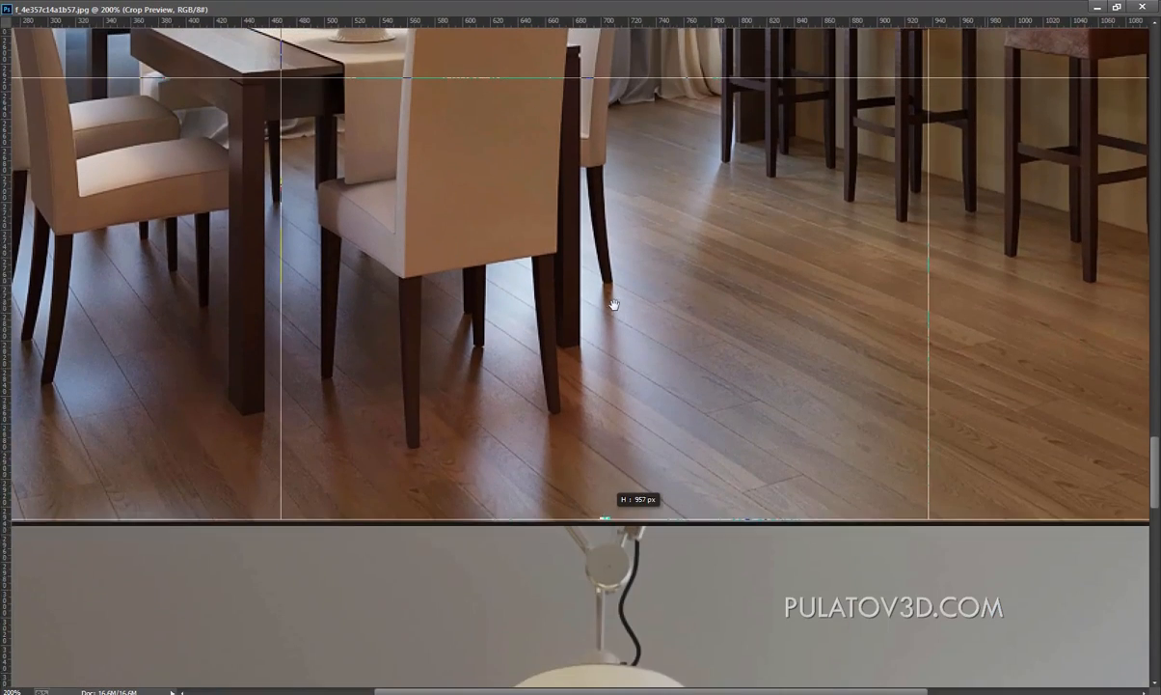
left_click_drag(614, 303, 615, 657)
left_click_drag(643, 200, 646, 211)
key("Return")
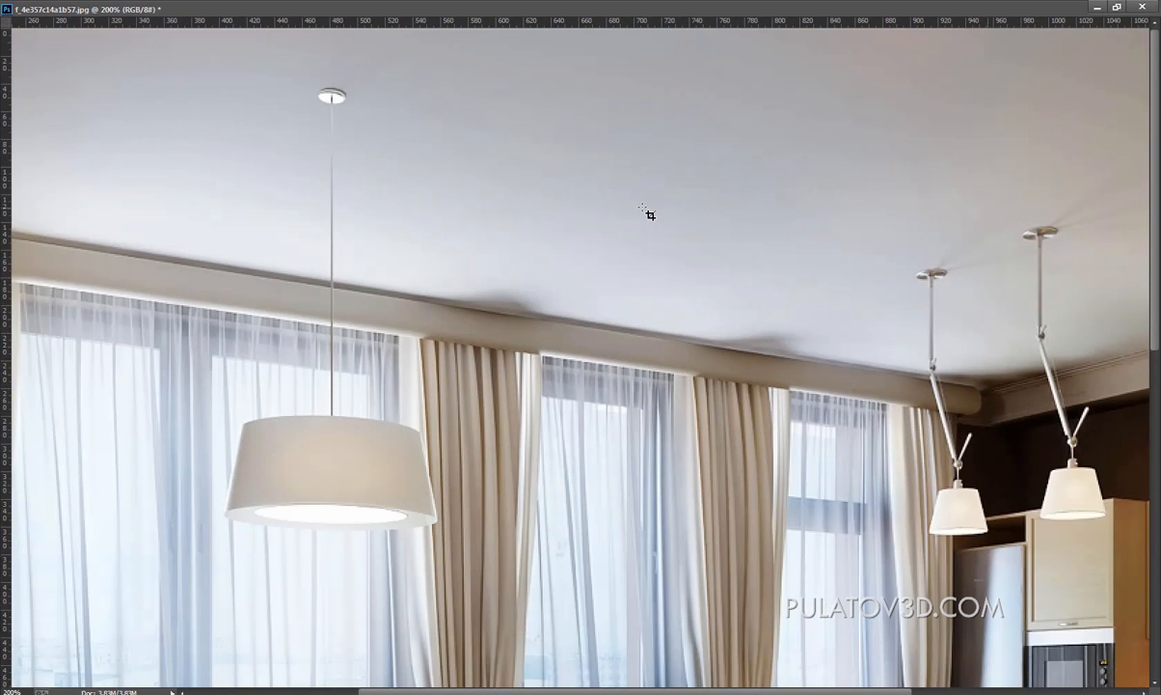
key("ctrl+0")
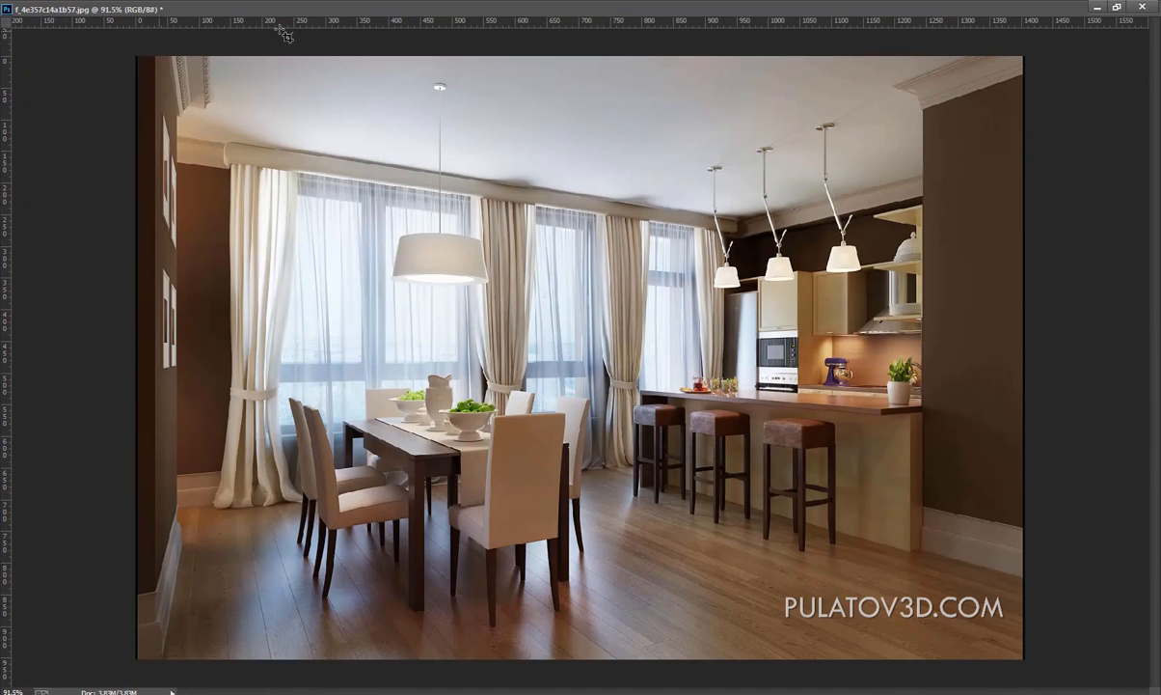
Step: Restore the cropped image's window, dock it as a tab in the workspace and switch to the Move tool
left_click(1118, 8)
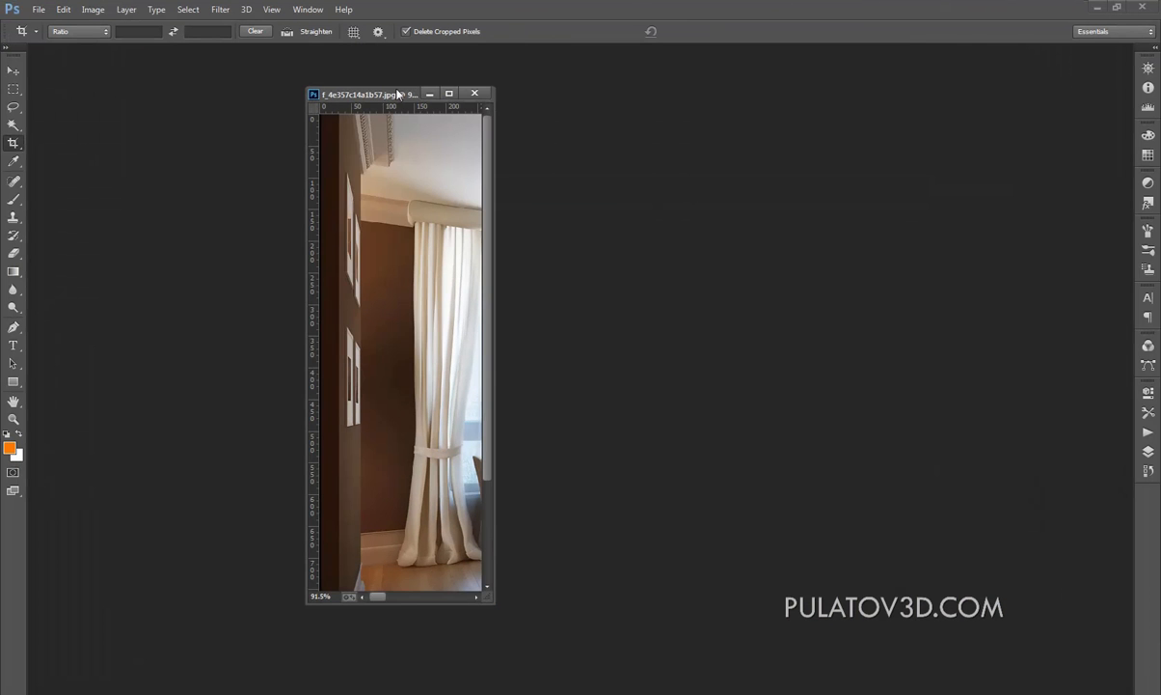
left_click_drag(397, 93, 382, 45)
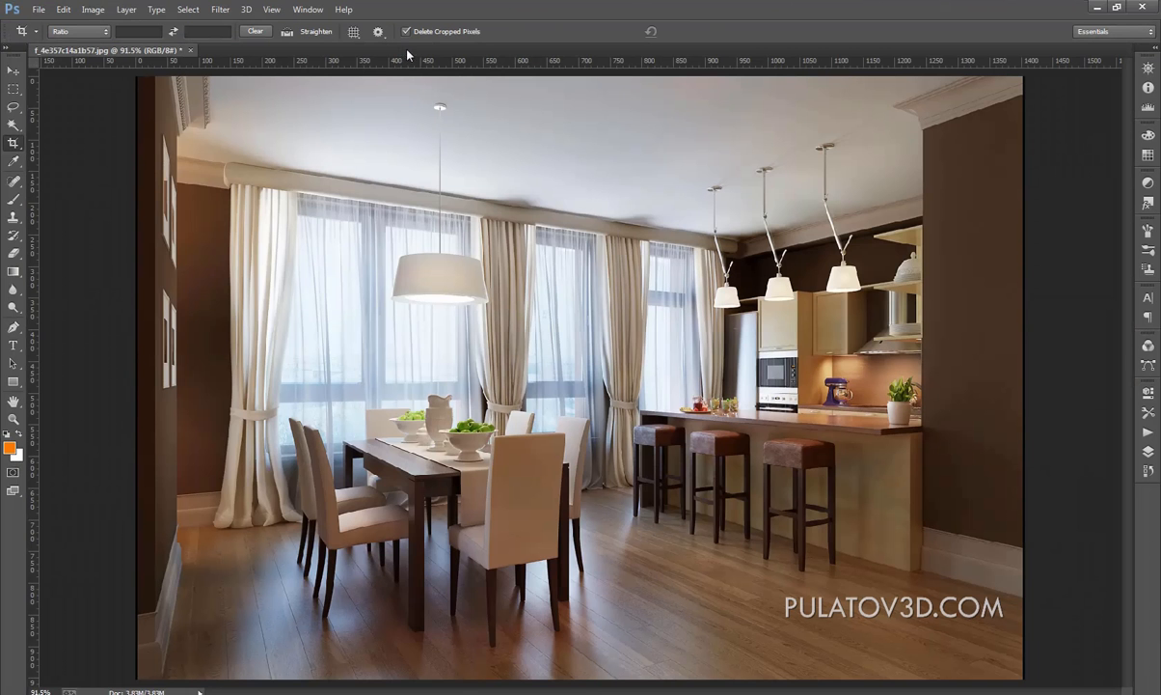
left_click(11, 73)
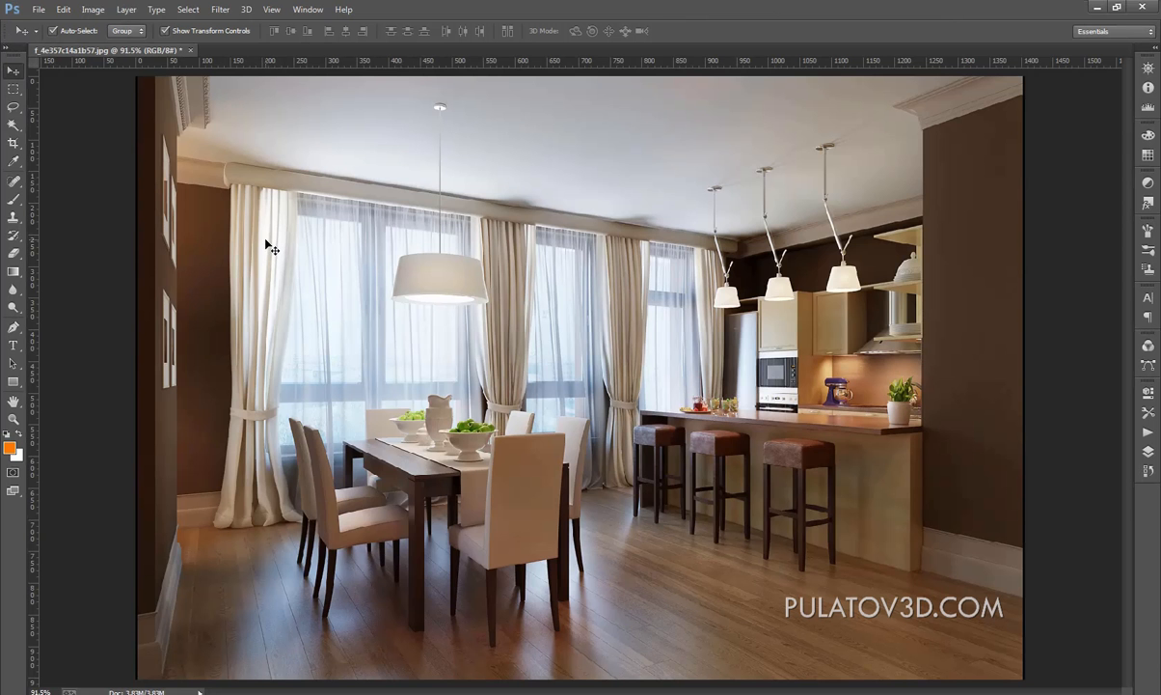
Step: Examine the dining room's curtains up close, ending at the pelmet above the leftmost curtain
key("ctrl+plus")
key("ctrl+plus")
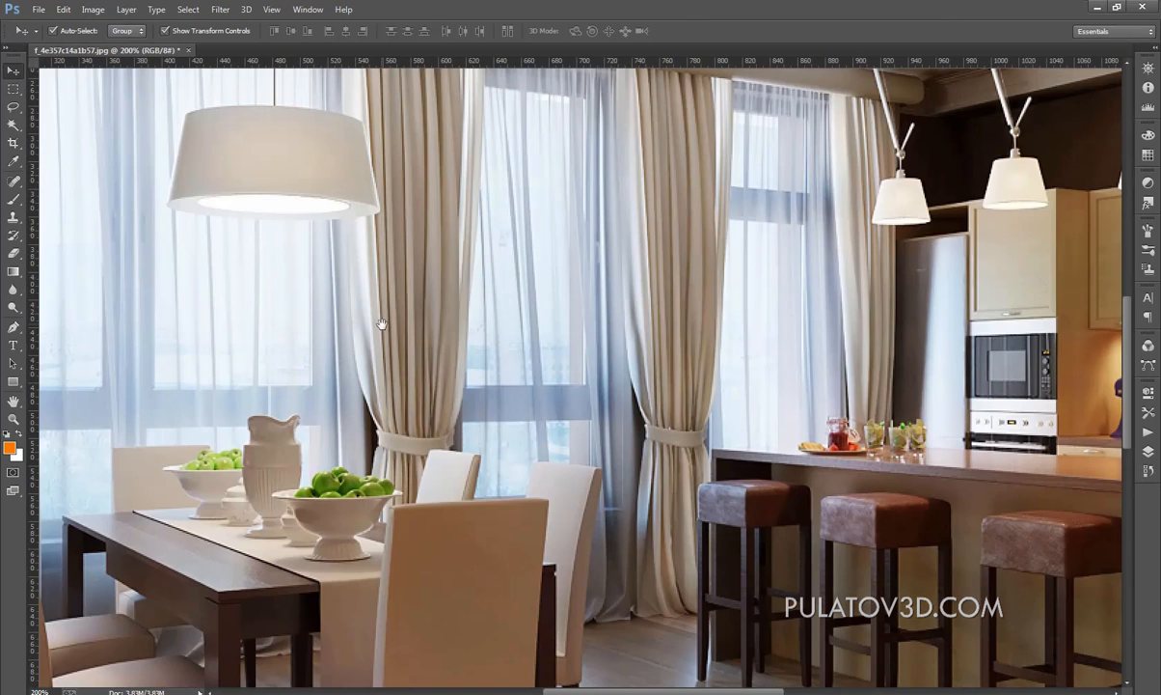
left_click_drag(382, 325, 595, 365)
key("ctrl+minus")
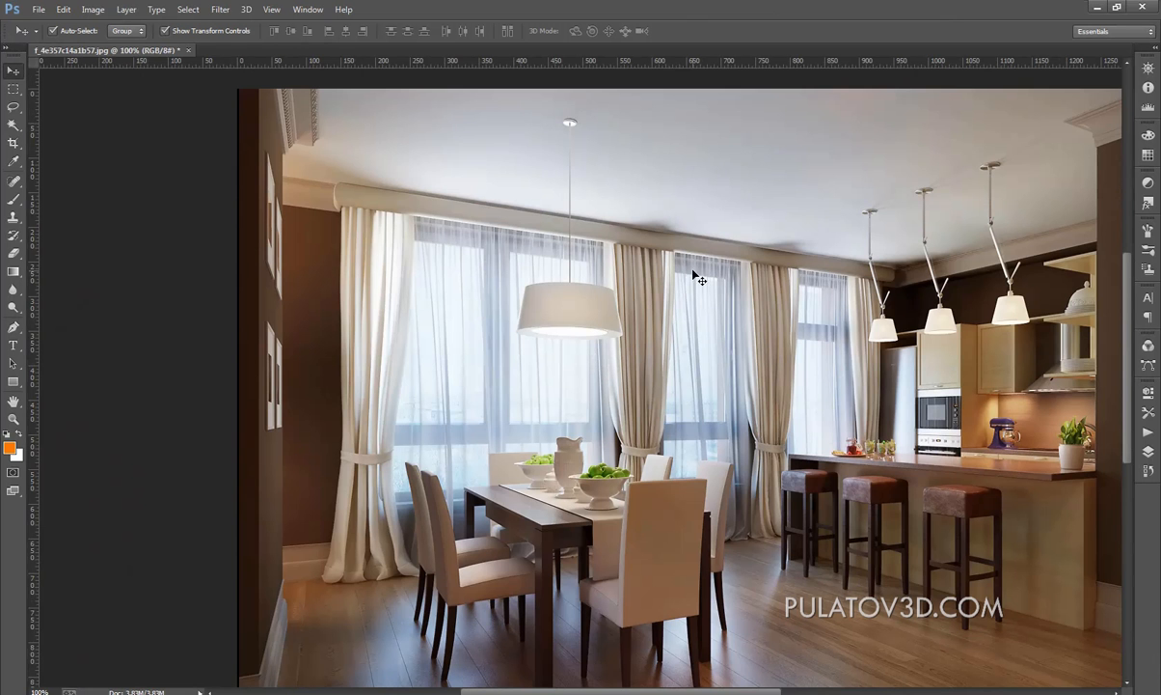
left_click_drag(693, 272, 667, 239)
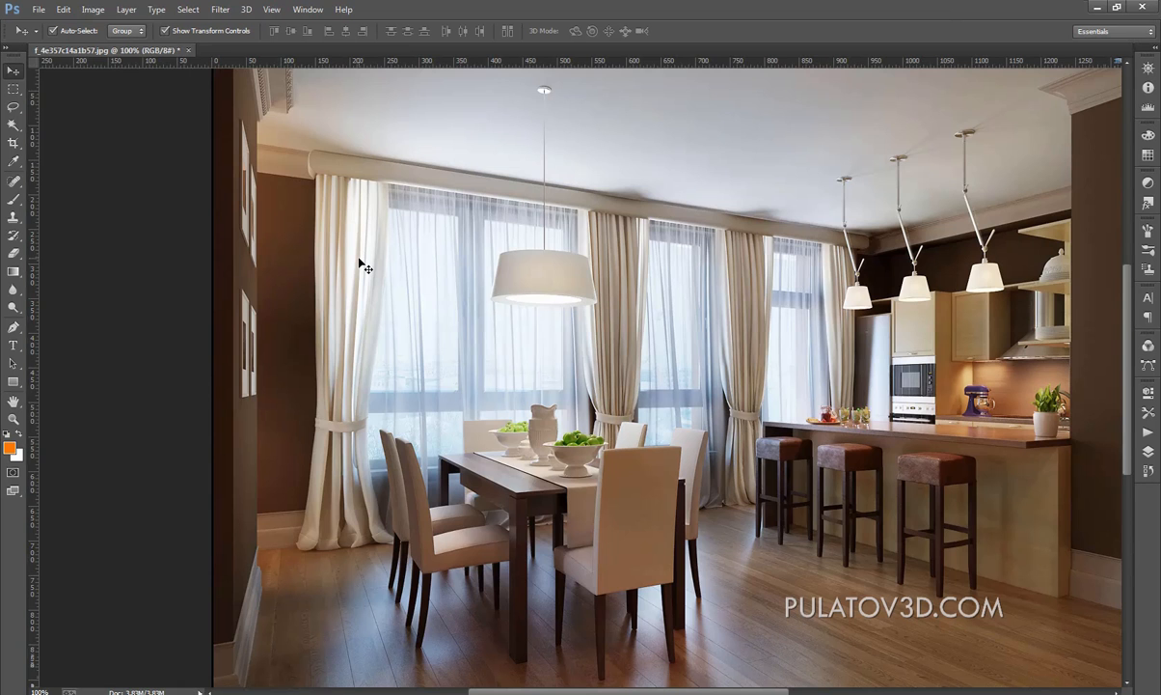
key("ctrl+plus")
key("ctrl+plus")
key("space")
left_click_drag(360, 258, 491, 350)
Step: Add a new empty layer above the Background and choose the Brush tool with a size of 2 px
left_click(1149, 452)
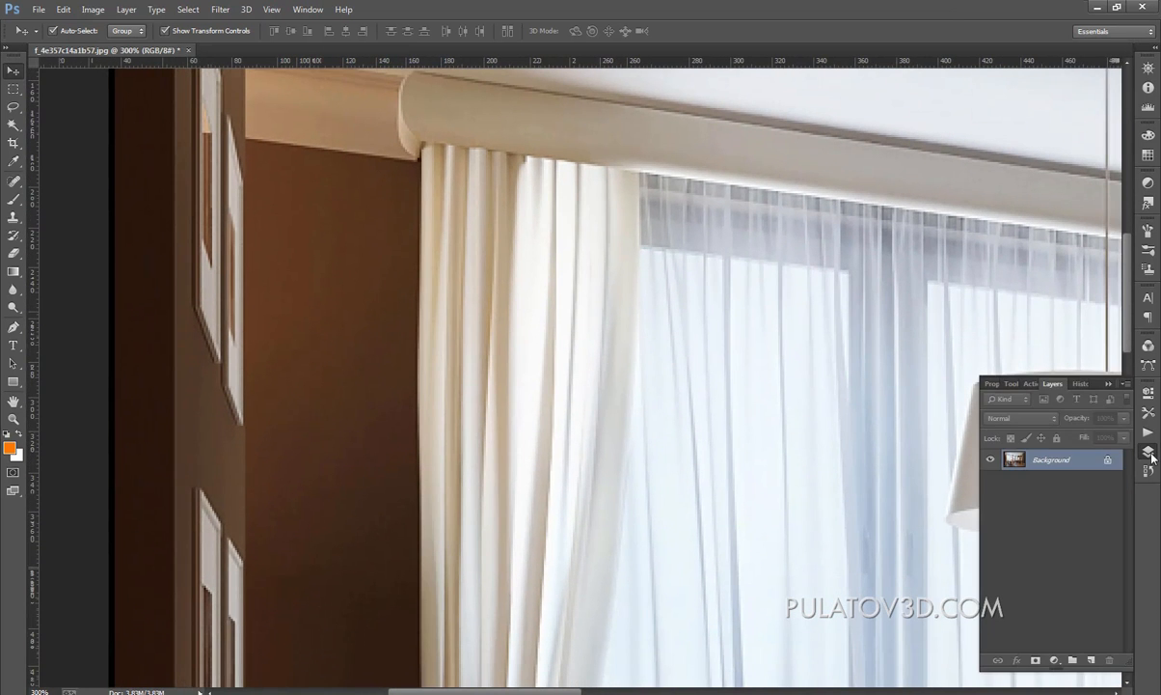
left_click(1093, 658)
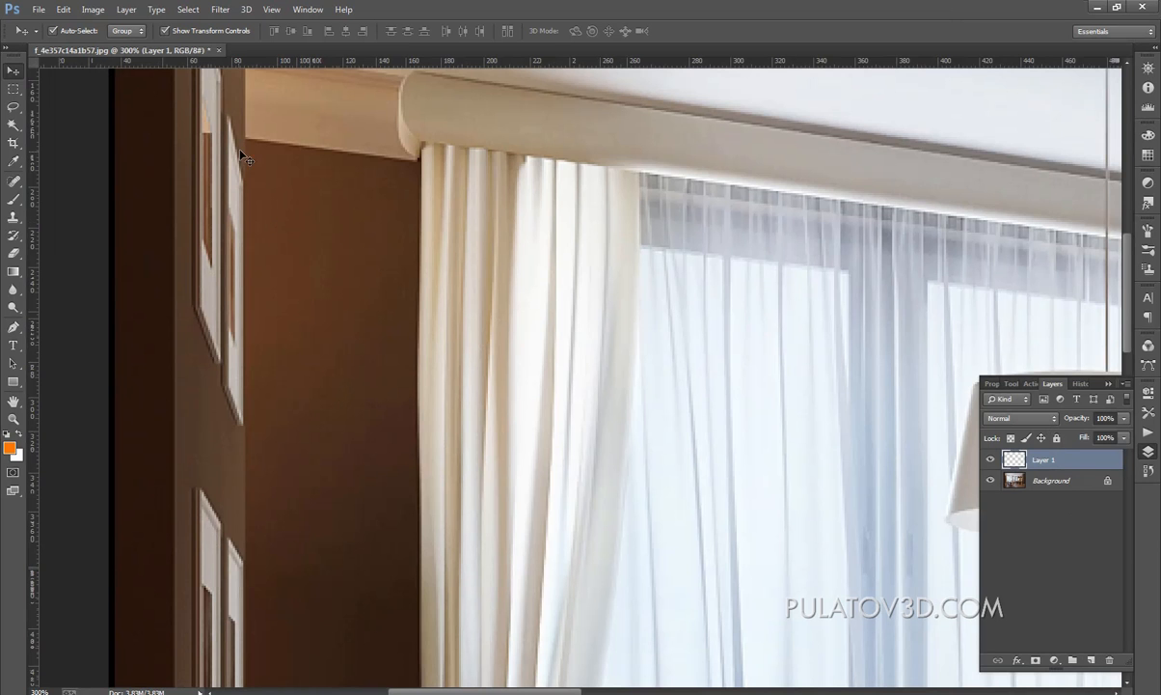
key("b")
mouse_move(397, 220)
left_mouse_down()
mouse_move(407, 290)
mouse_move(394, 106)
left_mouse_up()
left_click_drag(414, 381, 431, 82)
mouse_move(430, 641)
left_mouse_down()
mouse_move(433, 267)
mouse_move(431, 511)
left_mouse_up()
left_click_drag(446, 215, 444, 588)
left_click_drag(373, 82, 378, 381)
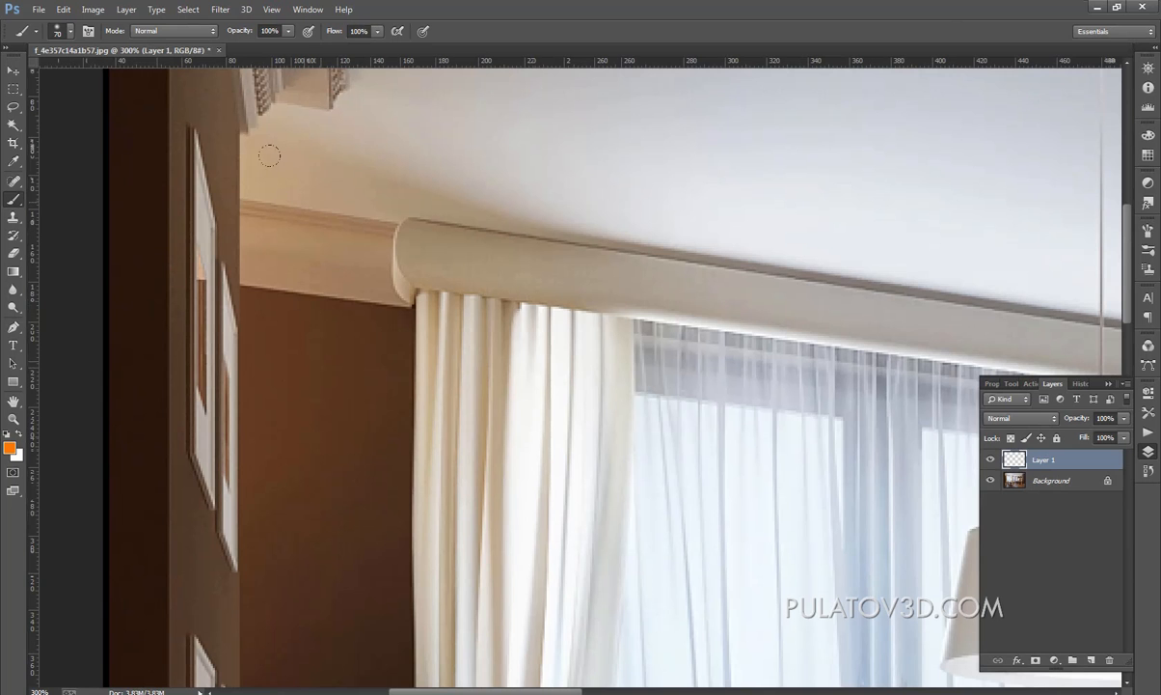
key("bracketleft")
key("bracketleft")
key("bracketleft")
key("bracketleft")
key("bracketleft")
key("bracketleft")
key("bracketleft")
key("bracketleft")
left_click_drag(514, 361, 463, 254)
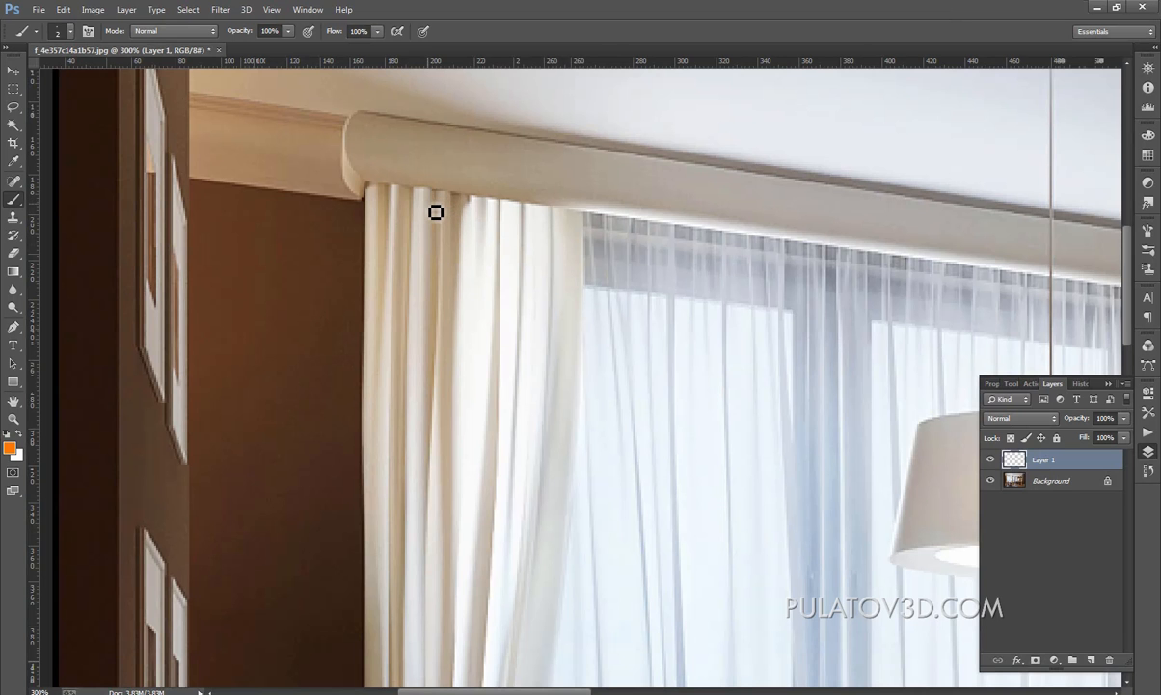
left_click_drag(444, 337, 434, 205)
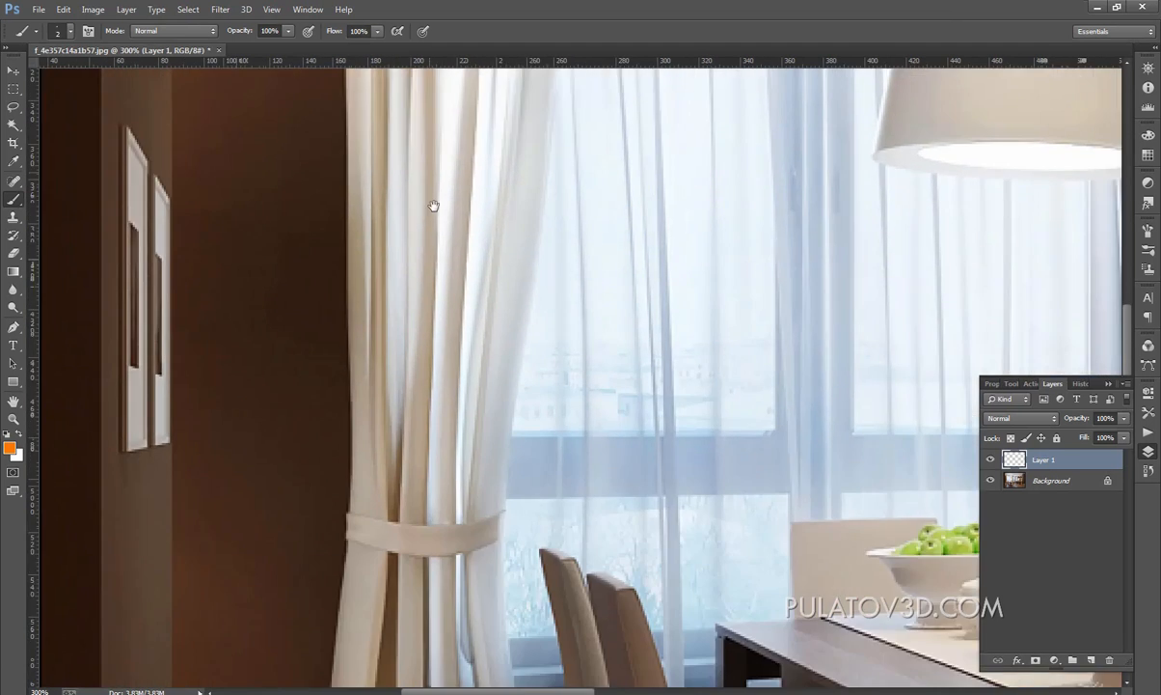
scroll(434, 205, "down", 5)
scroll(431, 272, "up", 10)
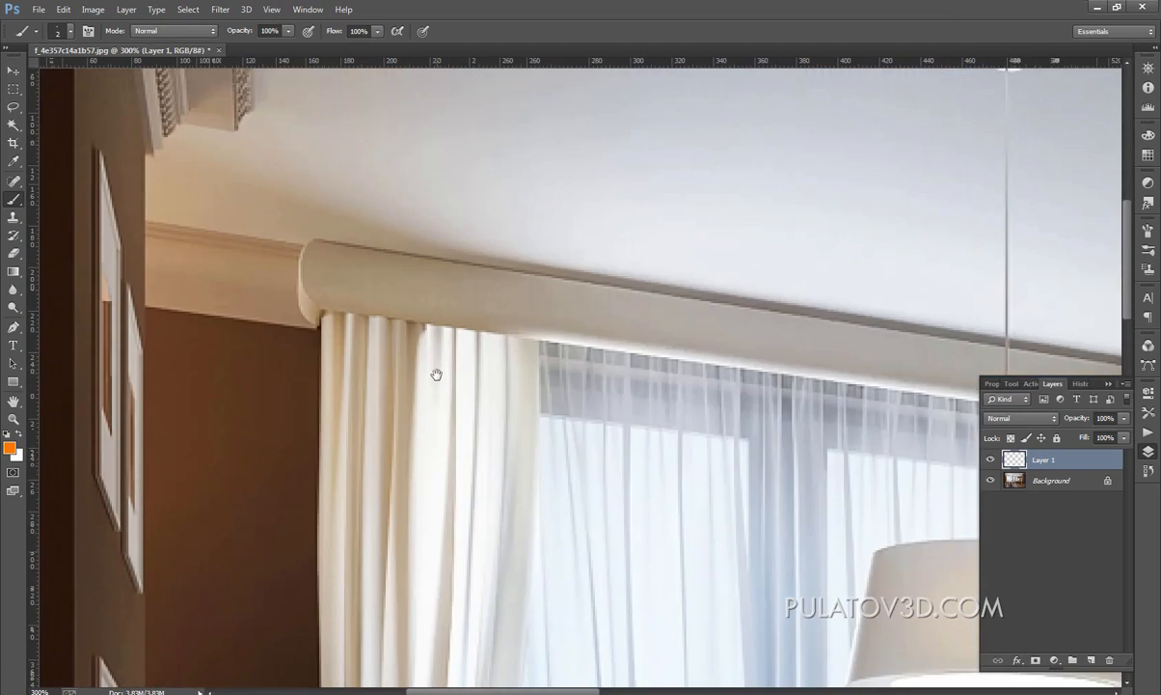
Step: Examine how the leftmost curtain's folds run from the pelmet down past the tieback to the hem
left_click_drag(436, 374, 405, 126)
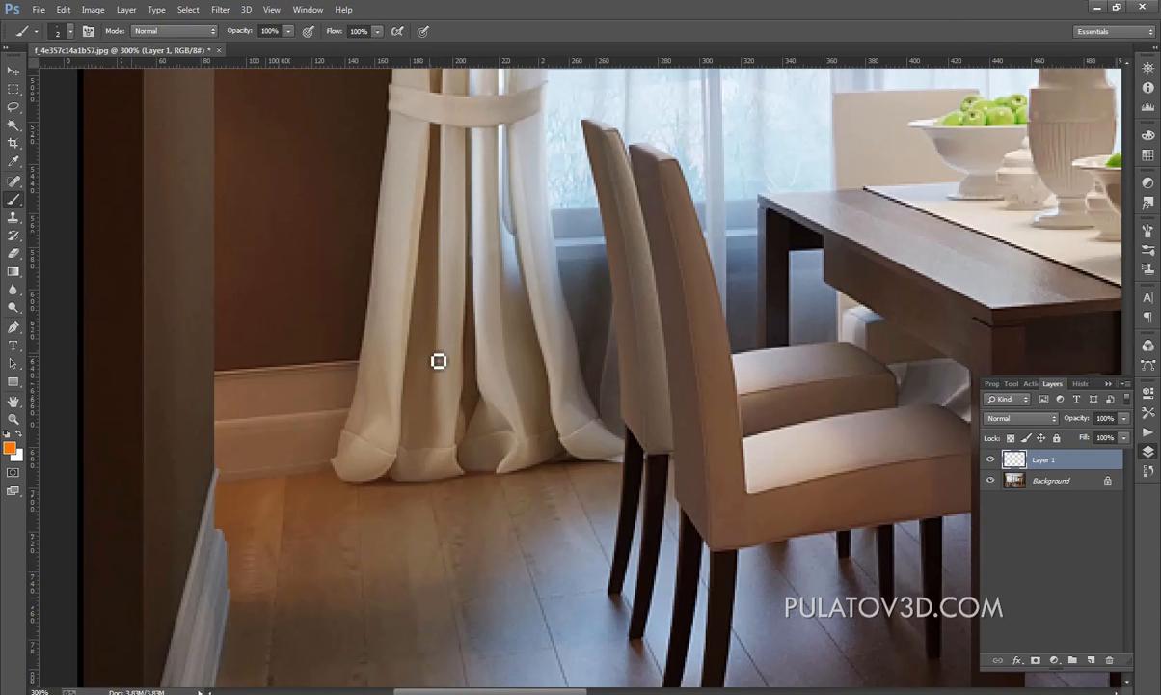
left_click_drag(434, 252, 463, 597)
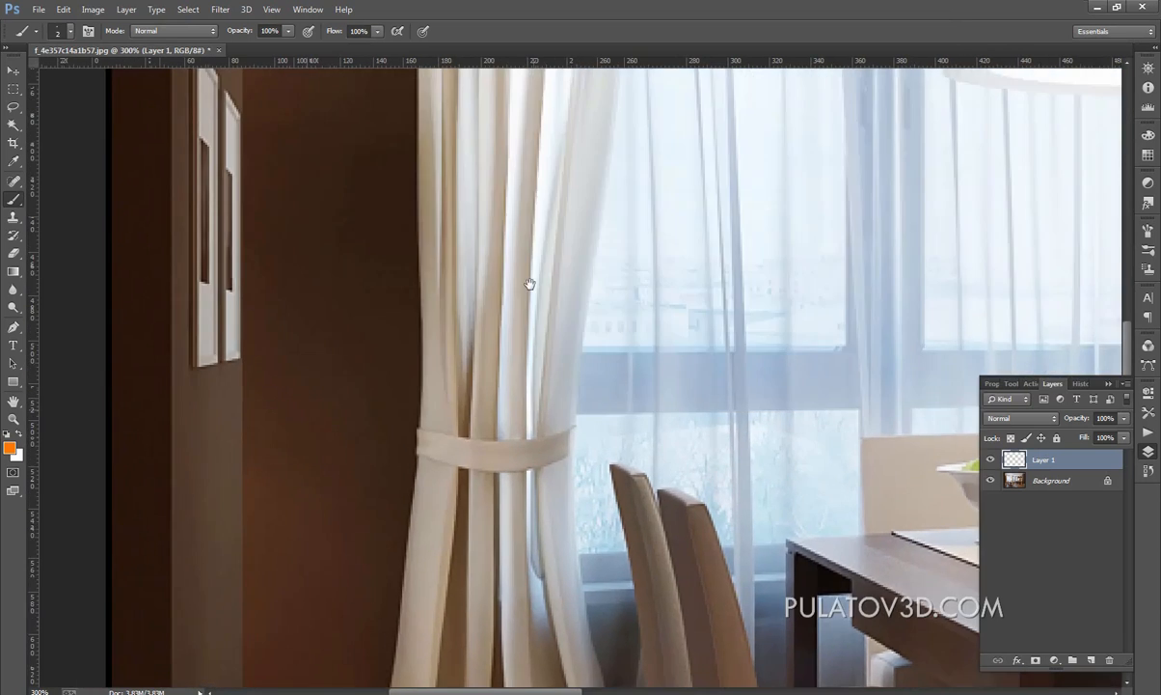
left_click_drag(530, 283, 479, 501)
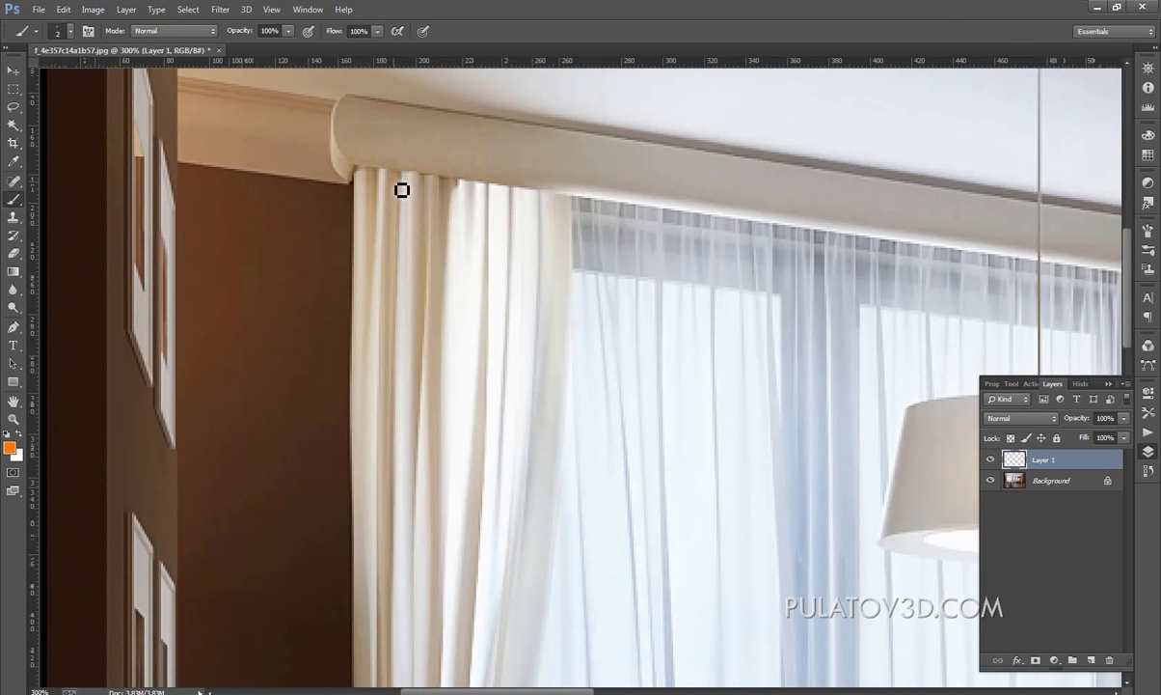
scroll(404, 386, "down", 10)
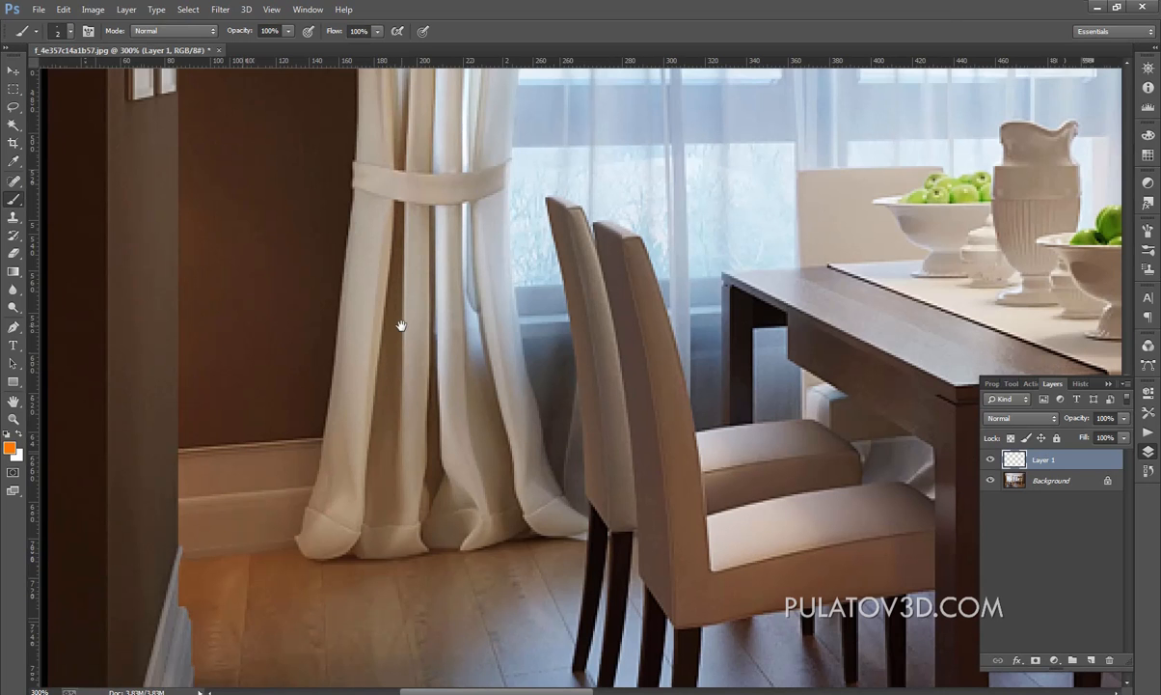
scroll(415, 337, "down", 2)
left_click_drag(433, 353, 445, 578)
left_click_drag(391, 97, 417, 482)
left_click_drag(418, 369, 418, 586)
left_click_drag(407, 347, 402, 404)
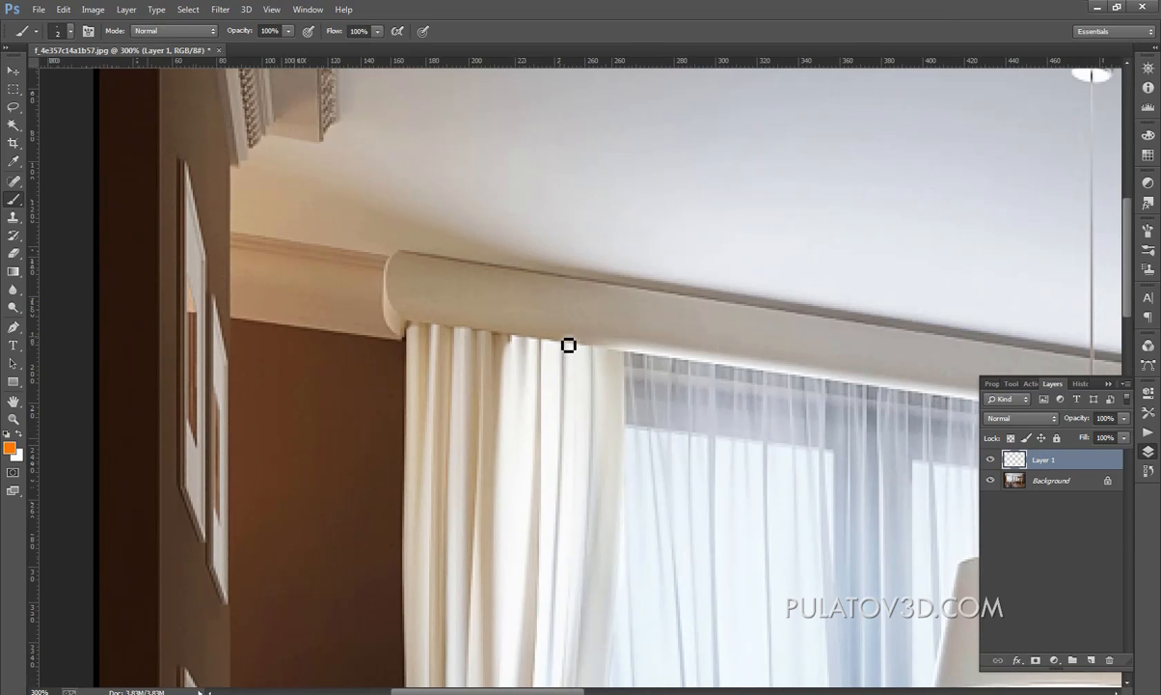
scroll(567, 345, "down", 10)
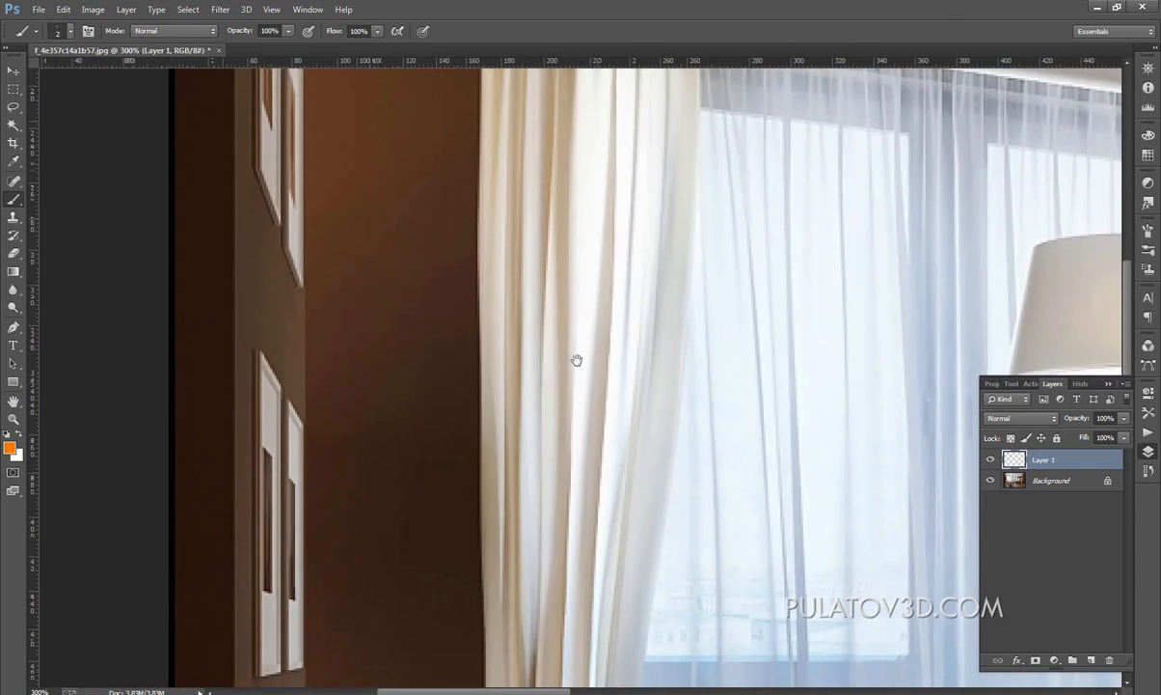
scroll(529, 346, "up", 10)
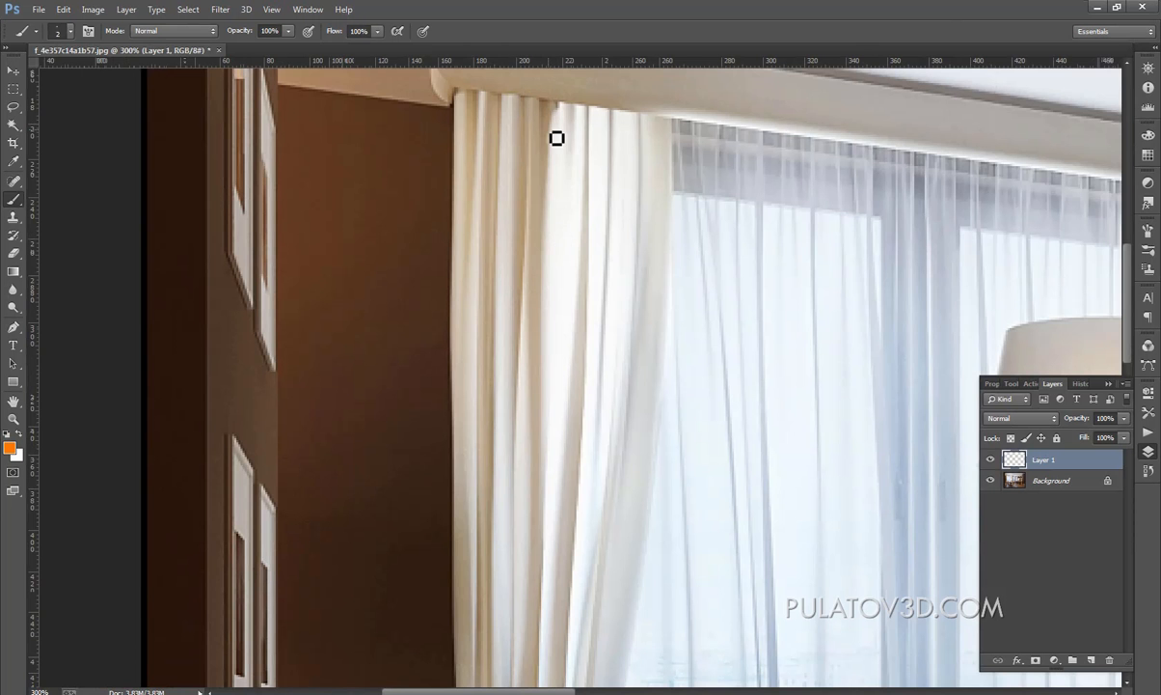
left_click_drag(557, 138, 506, 363)
left_click_drag(459, 316, 450, 349)
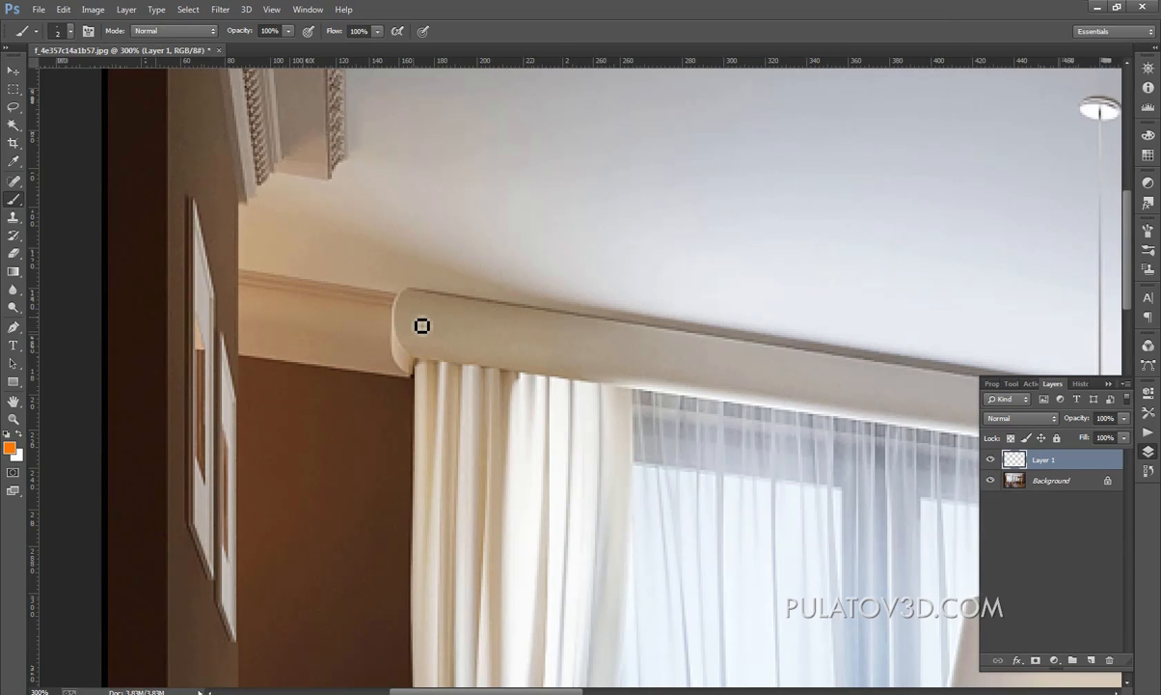
left_click_drag(419, 331, 419, 345)
mouse_move(411, 321)
left_mouse_down()
mouse_move(435, 349)
mouse_move(453, 330)
mouse_move(462, 344)
mouse_move(469, 321)
mouse_move(473, 338)
left_mouse_up()
mouse_move(489, 334)
left_mouse_down()
mouse_move(502, 321)
mouse_move(513, 340)
mouse_move(532, 327)
mouse_move(526, 341)
left_mouse_up()
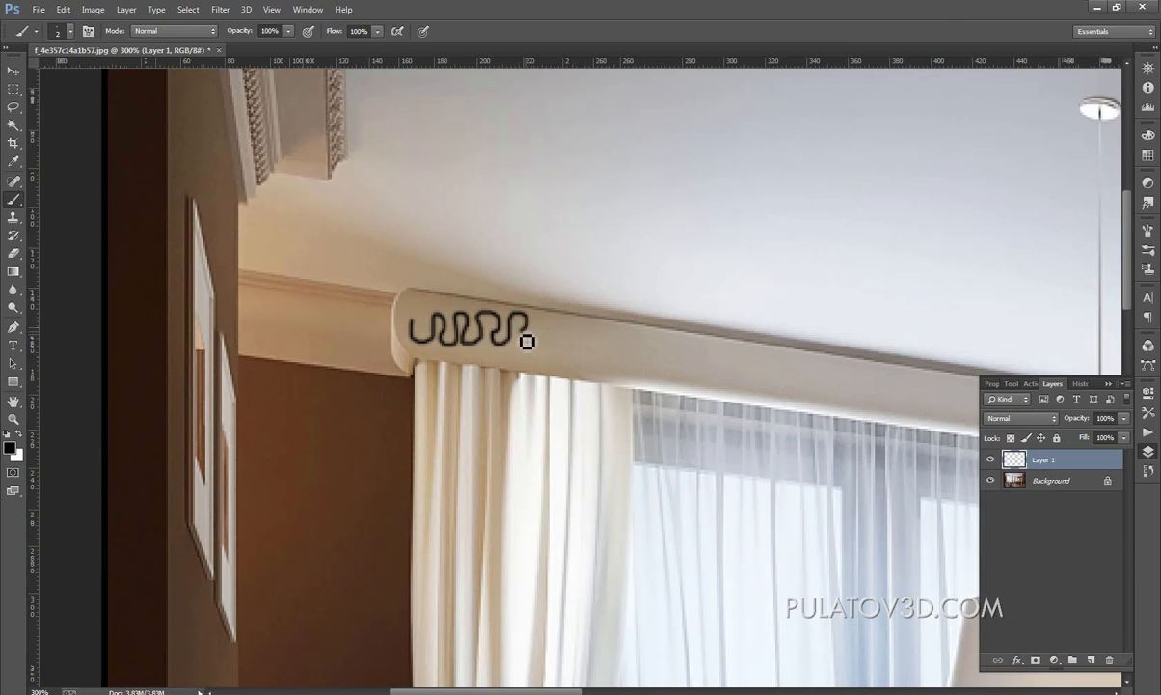
key("ctrl+z")
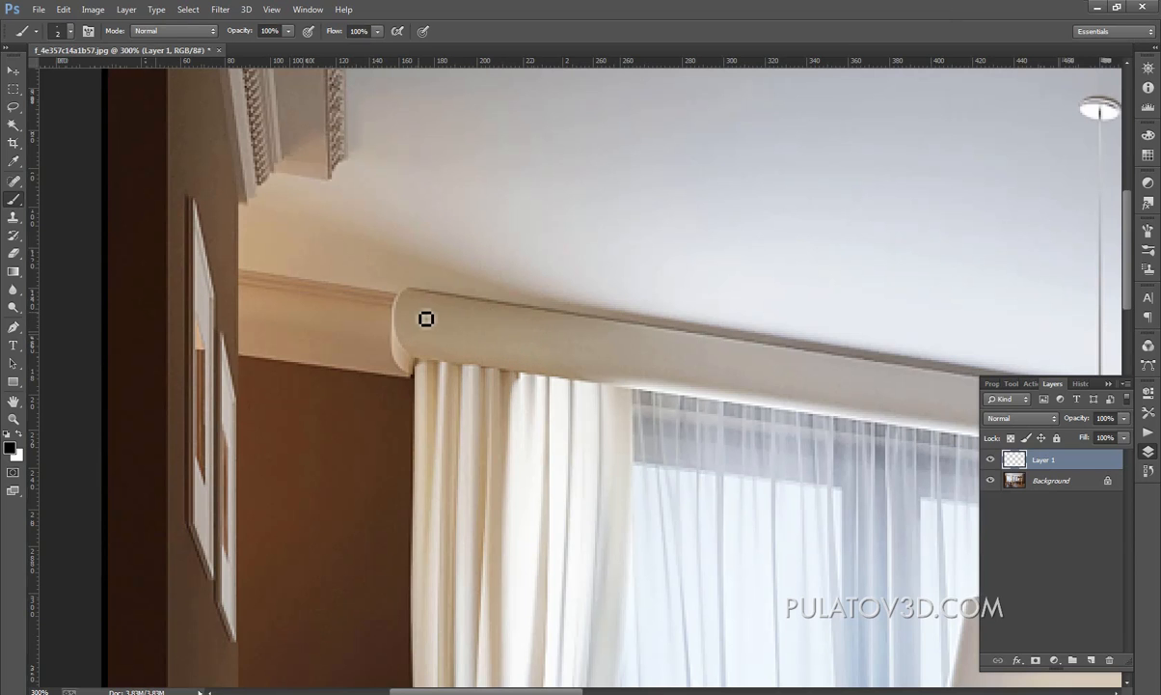
Step: Paint a black wavy line of tight loops across the pelmet above the leftmost curtain, spanning the curtain's full width
mouse_move(410, 309)
left_mouse_down()
mouse_move(414, 332)
mouse_move(431, 339)
mouse_move(445, 316)
mouse_move(460, 350)
mouse_move(442, 310)
mouse_move(475, 321)
mouse_move(469, 335)
mouse_move(488, 311)
mouse_move(495, 340)
mouse_move(514, 330)
left_mouse_up()
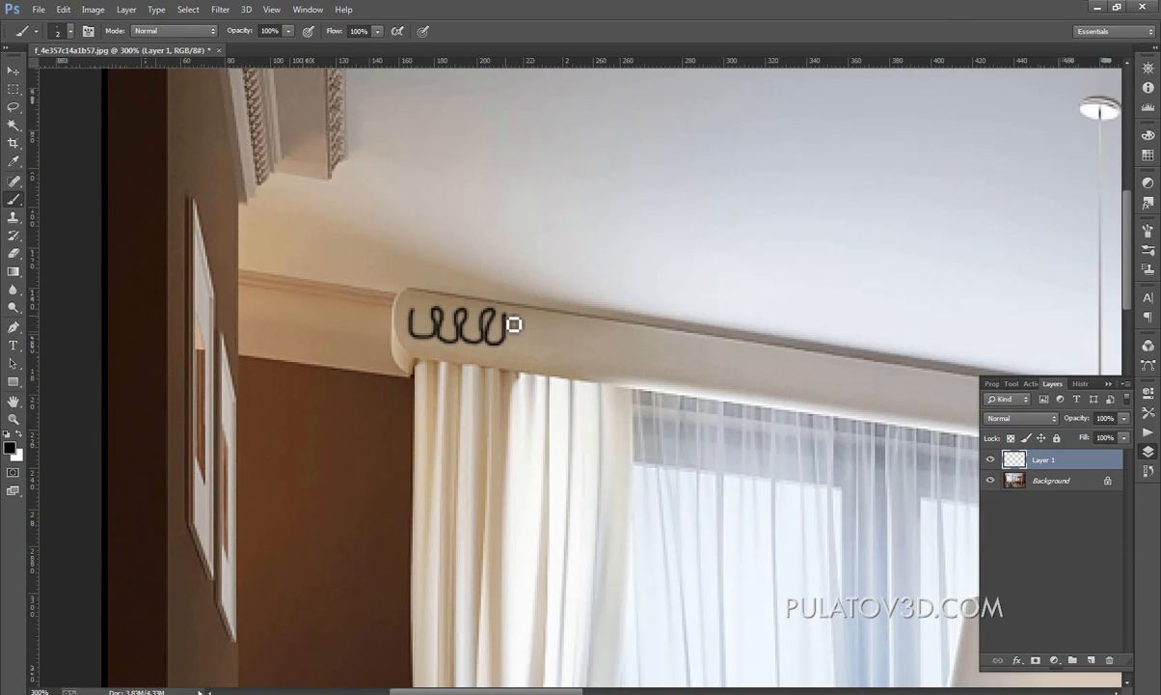
mouse_move(517, 318)
left_mouse_down()
mouse_move(516, 347)
mouse_move(532, 350)
mouse_move(539, 316)
mouse_move(544, 339)
mouse_move(563, 346)
mouse_move(563, 321)
mouse_move(578, 333)
mouse_move(581, 358)
mouse_move(599, 321)
mouse_move(595, 357)
mouse_move(618, 345)
mouse_move(607, 335)
mouse_move(617, 322)
mouse_move(622, 355)
mouse_move(637, 363)
mouse_move(644, 350)
left_mouse_up()
key("ctrl+z")
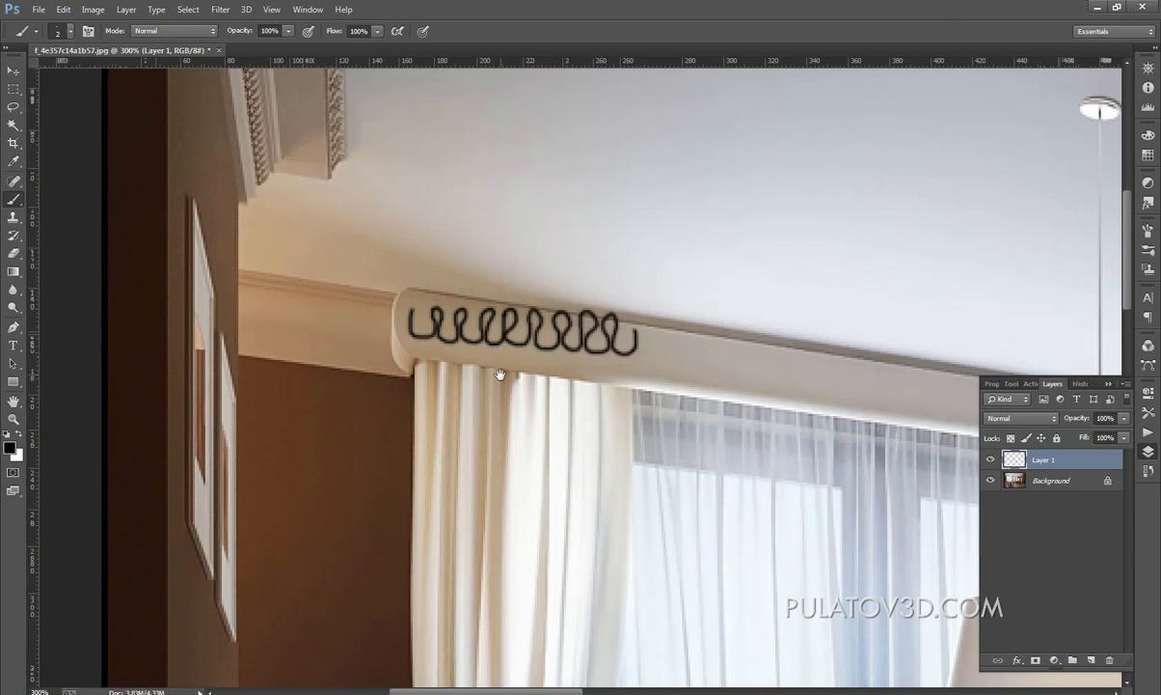
Step: Paint a looser black wavy line with wide loops on the floor beneath the leftmost curtain's hem
left_click_drag(500, 413, 503, 306)
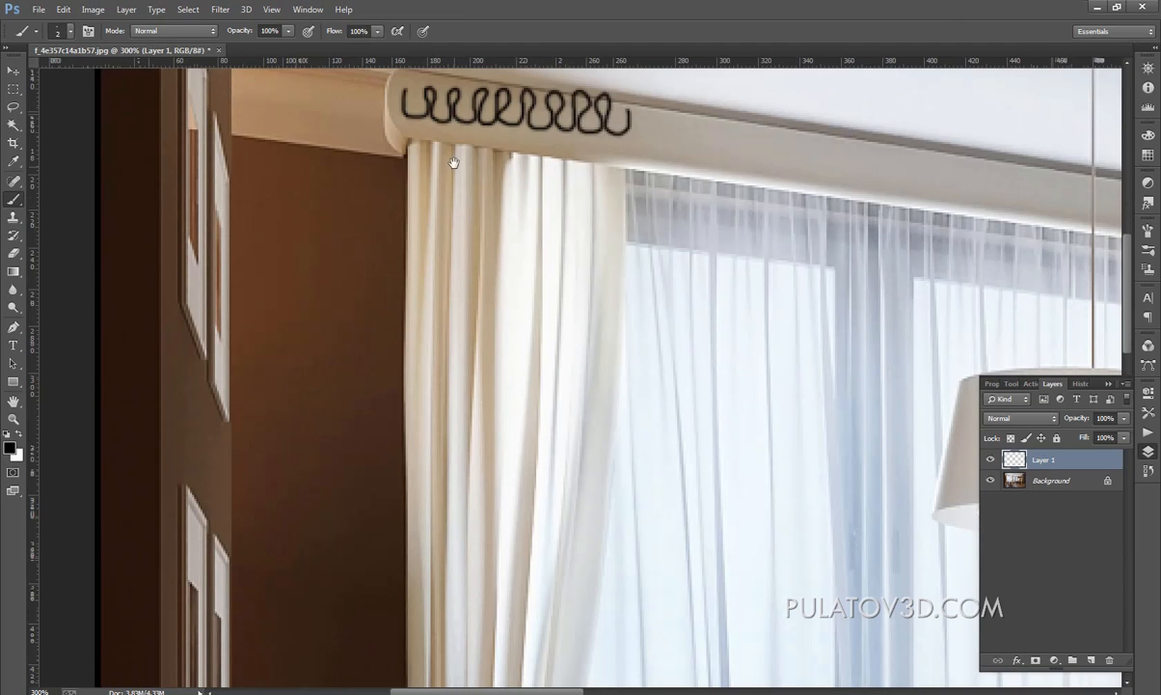
left_click_drag(427, 154, 438, 284)
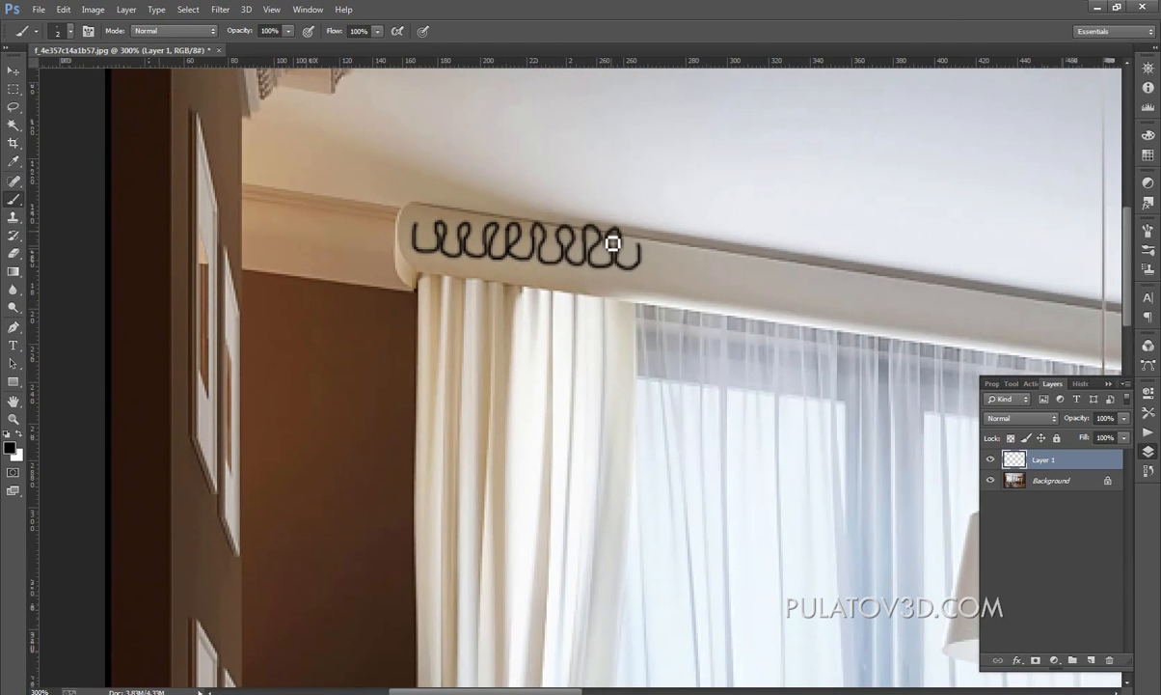
scroll(547, 324, "down", 10)
scroll(521, 270, "down", 5)
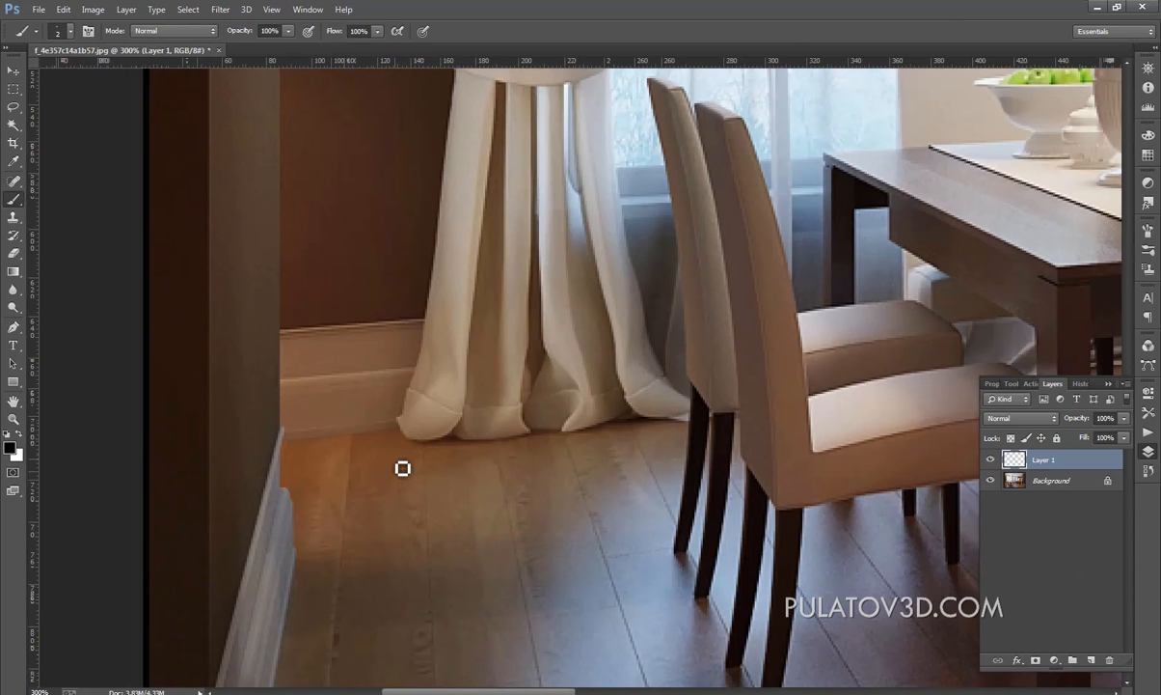
mouse_move(403, 471)
left_mouse_down()
mouse_move(430, 501)
mouse_move(402, 487)
mouse_move(425, 510)
mouse_move(461, 481)
left_mouse_up()
key("ctrl+z")
mouse_move(470, 456)
left_mouse_down()
mouse_move(487, 499)
mouse_move(506, 502)
mouse_move(521, 501)
mouse_move(511, 466)
mouse_move(521, 450)
mouse_move(569, 501)
mouse_move(613, 456)
mouse_move(593, 481)
mouse_move(630, 493)
mouse_move(653, 487)
mouse_move(649, 465)
left_mouse_up()
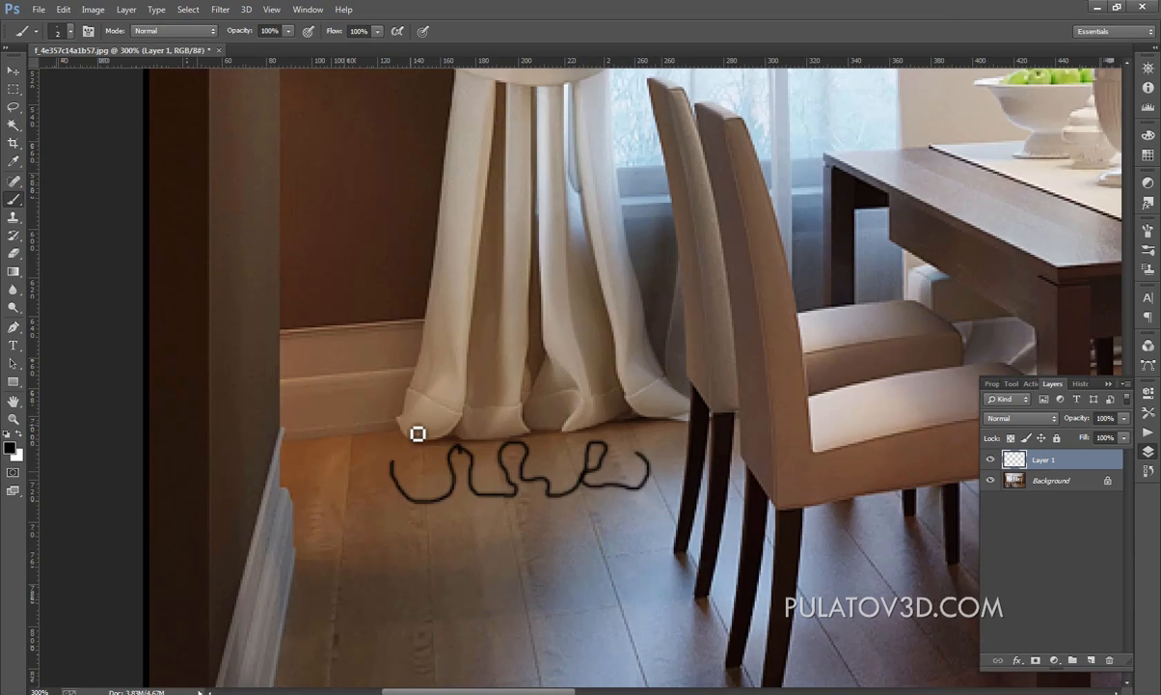
Step: Paint a black wavy line across the leftmost curtain's folds midway between the tieback and the hem
scroll(434, 353, "up", 3)
scroll(433, 352, "right", 1)
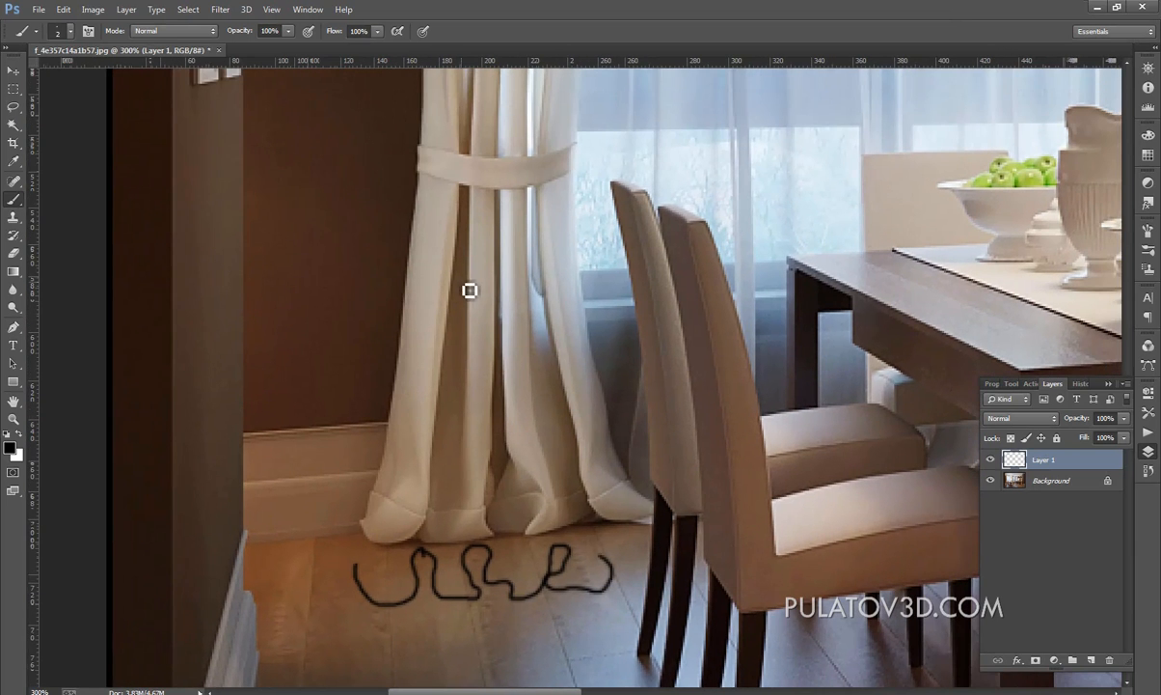
mouse_move(402, 301)
left_mouse_down()
mouse_move(421, 344)
mouse_move(444, 345)
mouse_move(451, 308)
mouse_move(467, 301)
mouse_move(471, 340)
mouse_move(500, 348)
mouse_move(510, 303)
mouse_move(510, 342)
mouse_move(529, 350)
mouse_move(549, 305)
mouse_move(555, 333)
mouse_move(586, 345)
mouse_move(589, 292)
mouse_move(578, 304)
mouse_move(586, 411)
mouse_move(579, 394)
mouse_move(517, 361)
mouse_move(528, 317)
mouse_move(545, 398)
left_mouse_up()
Step: Examine how the leftmost curtain's folds gather from the pelmet into the tieback and spread again below it
left_click_drag(532, 521, 536, 293)
left_click_drag(492, 357, 500, 385)
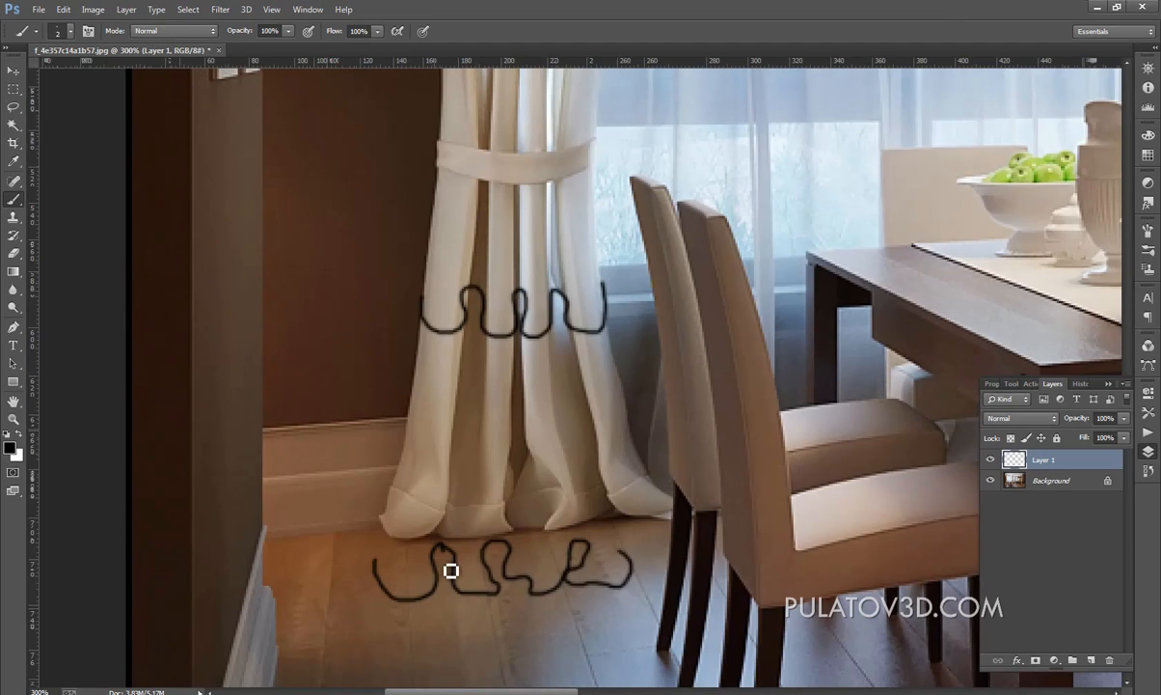
left_click_drag(525, 272, 529, 437)
mouse_move(510, 168)
left_mouse_down()
mouse_move(527, 505)
mouse_move(513, 419)
mouse_move(514, 550)
left_mouse_up()
mouse_move(536, 607)
left_mouse_down()
mouse_move(554, 284)
mouse_move(547, 184)
left_mouse_up()
mouse_move(550, 614)
left_mouse_down()
mouse_move(527, 498)
mouse_move(520, 311)
left_mouse_up()
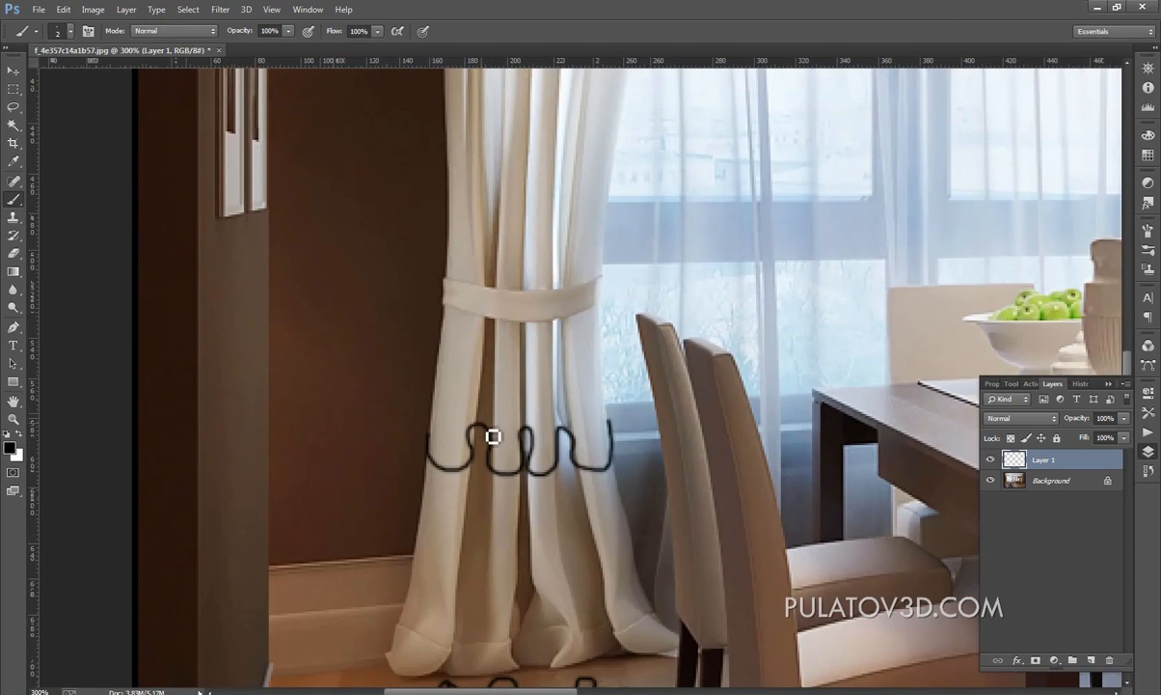
left_click_drag(502, 448, 502, 329)
left_click_drag(495, 275, 498, 498)
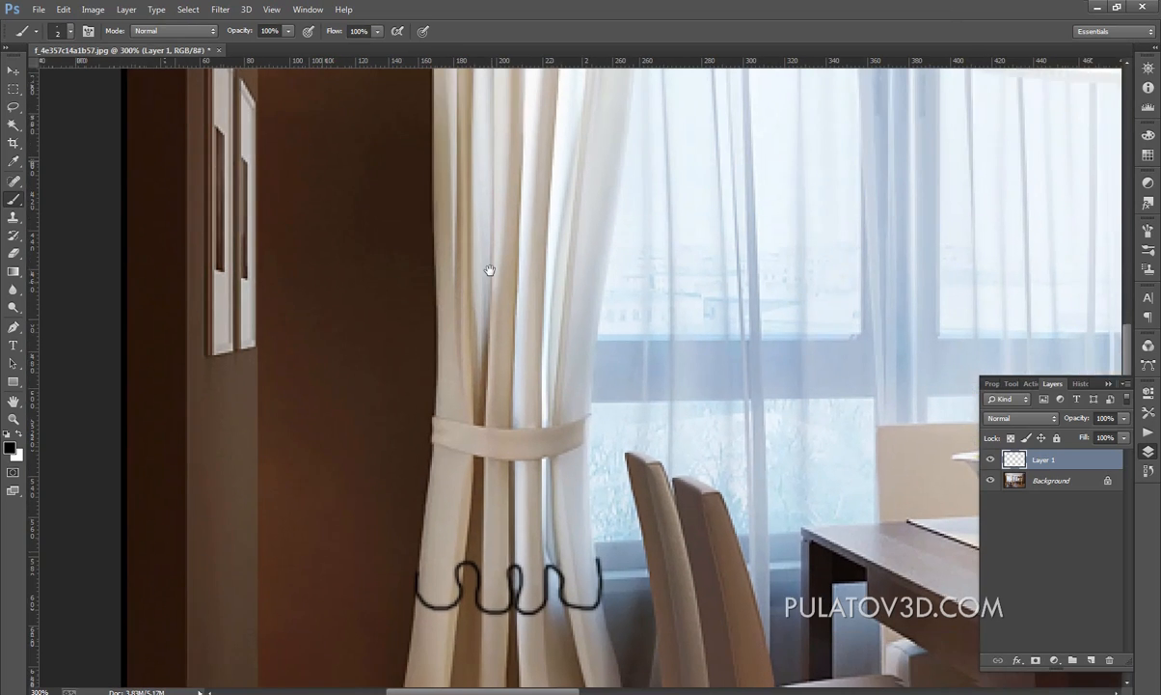
left_click_drag(448, 421, 454, 344)
mouse_move(484, 79)
left_mouse_down()
mouse_move(487, 540)
mouse_move(503, 171)
left_mouse_up()
left_click_drag(565, 626, 552, 527)
left_click_drag(537, 414, 536, 656)
left_click_drag(526, 381, 518, 603)
left_click_drag(516, 554, 509, 386)
mouse_move(506, 555)
left_mouse_down()
mouse_move(502, 453)
mouse_move(469, 298)
left_mouse_up()
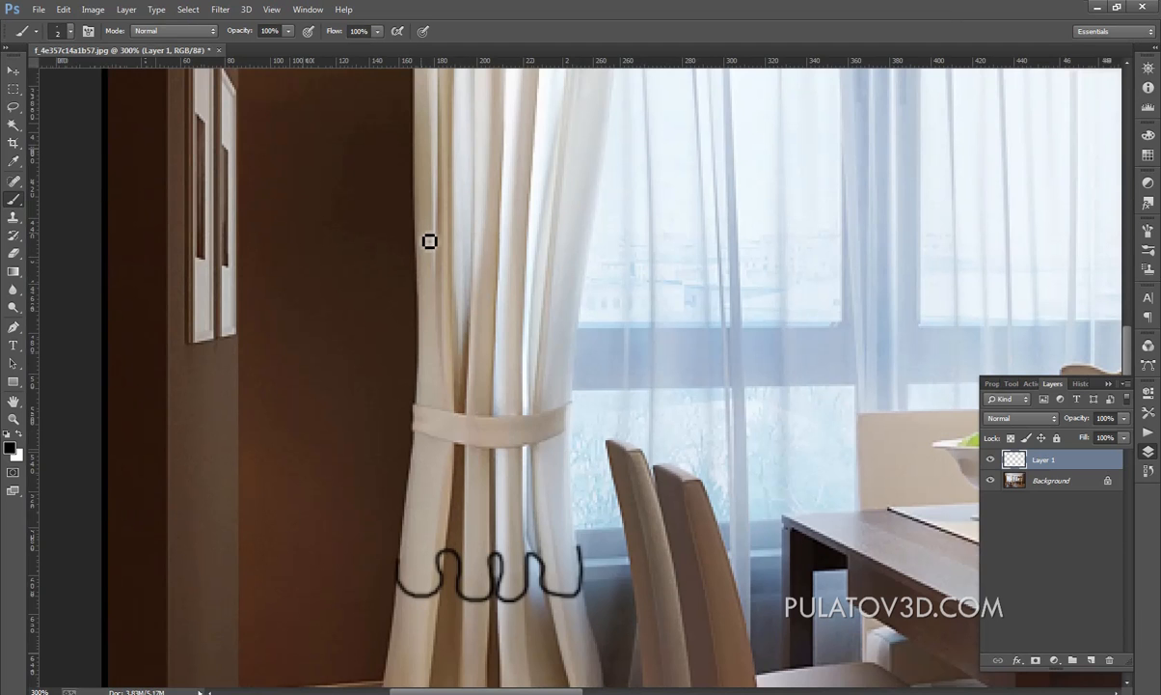
left_click_drag(436, 296, 430, 238)
left_click_drag(426, 79, 431, 677)
mouse_move(482, 386)
left_mouse_down()
mouse_move(492, 231)
mouse_move(479, 125)
left_mouse_up()
left_click_drag(435, 588, 430, 262)
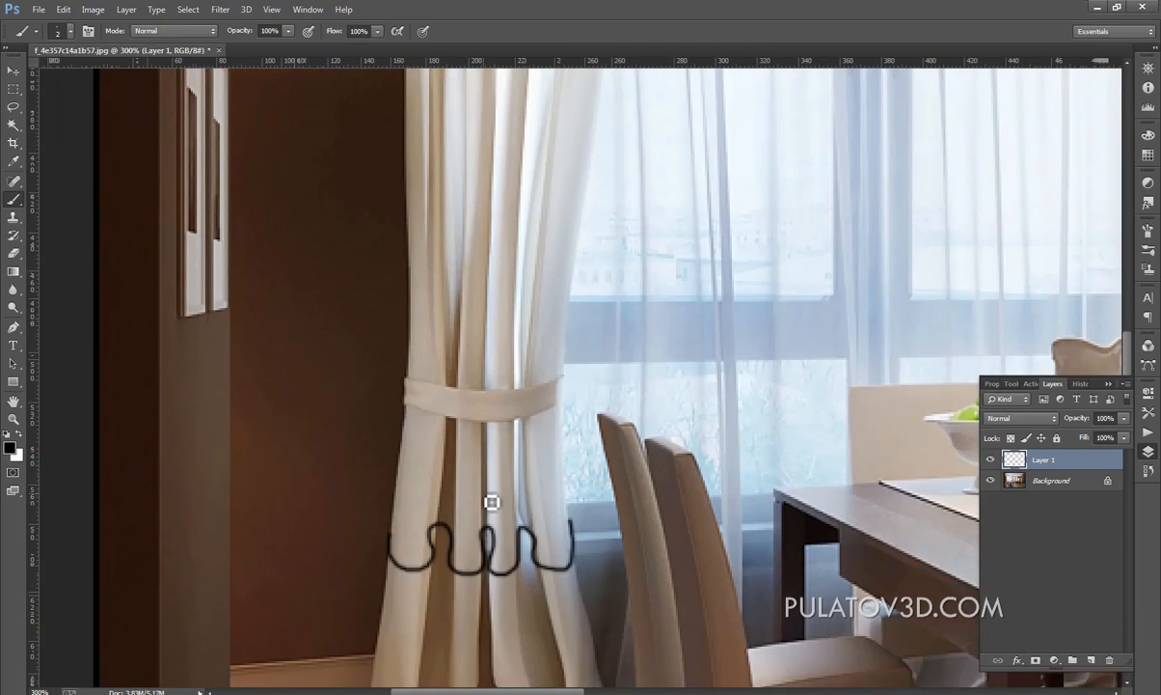
left_click_drag(439, 414, 436, 436)
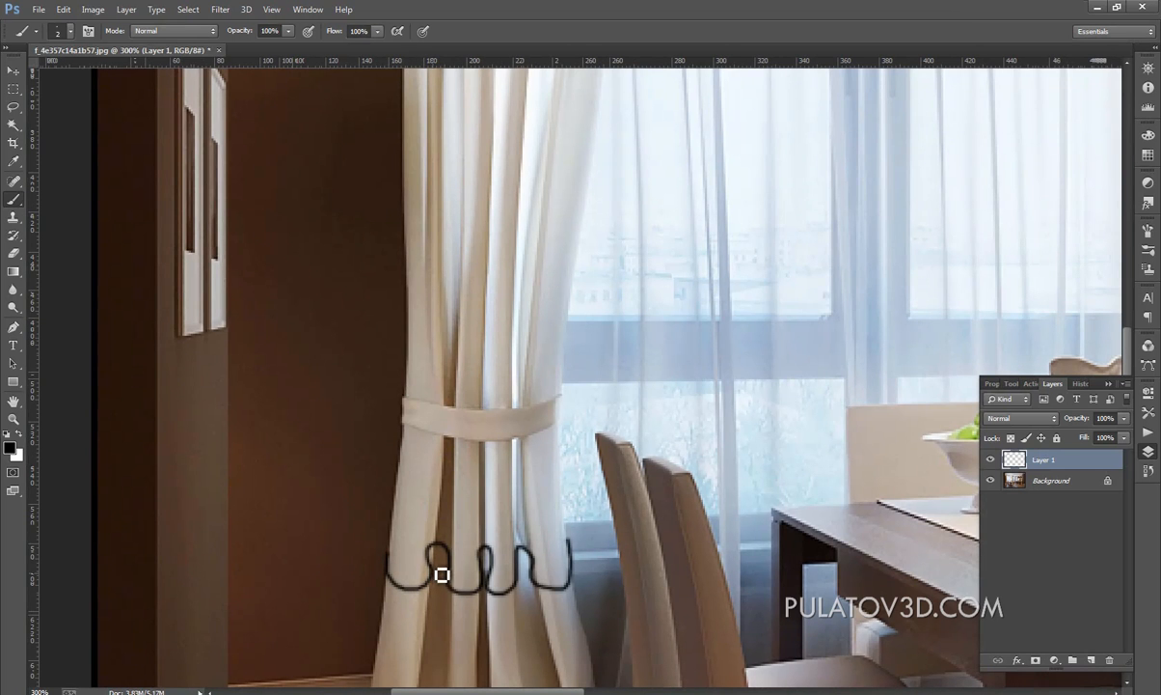
left_click_drag(440, 560, 343, 512)
left_click_drag(368, 339, 424, 645)
mouse_move(414, 140)
left_mouse_down()
mouse_move(430, 302)
mouse_move(409, 120)
left_mouse_up()
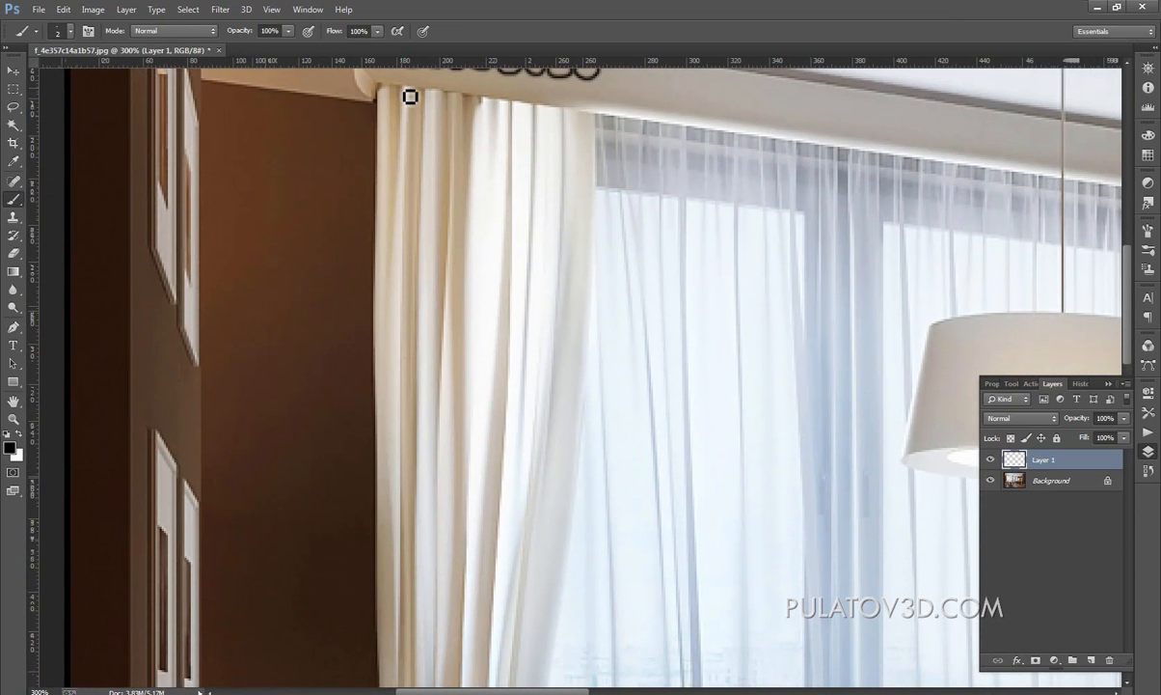
left_click_drag(415, 275, 404, 215)
mouse_move(426, 264)
left_mouse_down()
mouse_move(415, 248)
mouse_move(422, 95)
left_mouse_up()
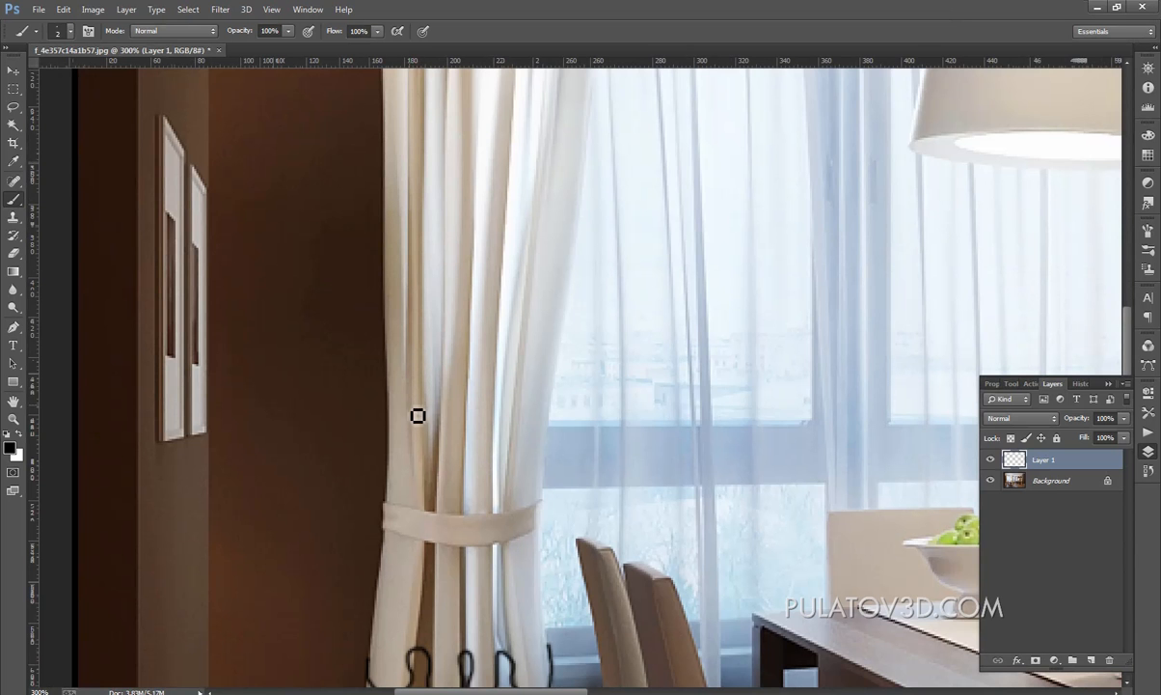
left_click_drag(434, 420, 444, 372)
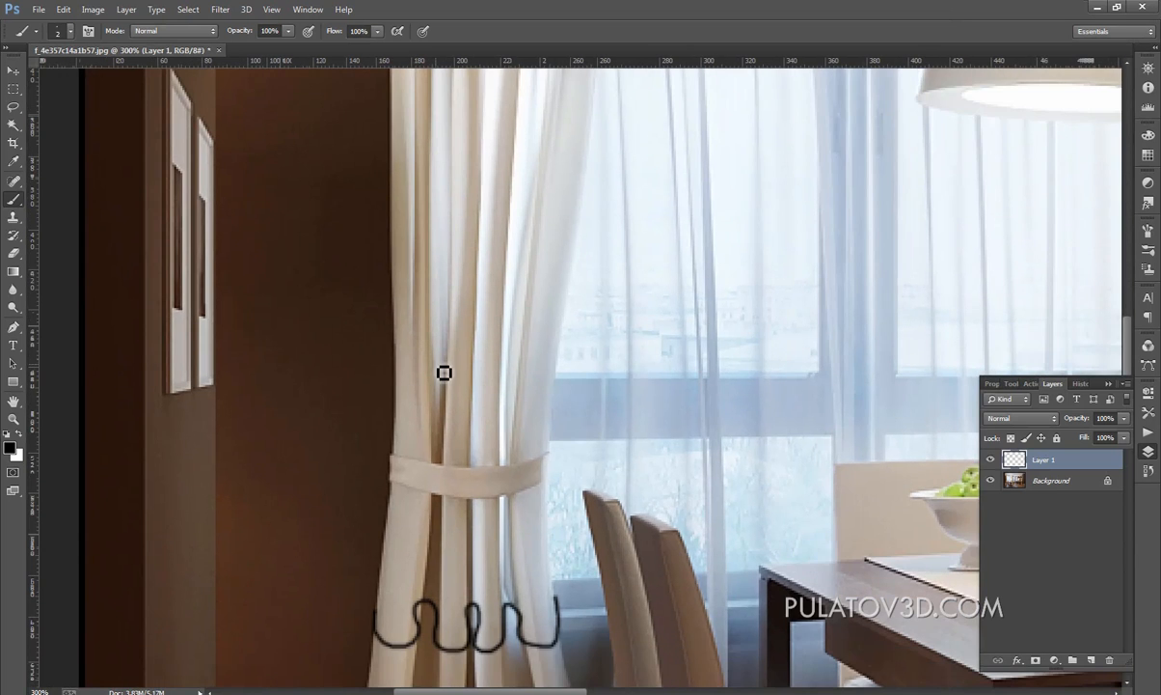
left_click_drag(417, 319, 419, 336)
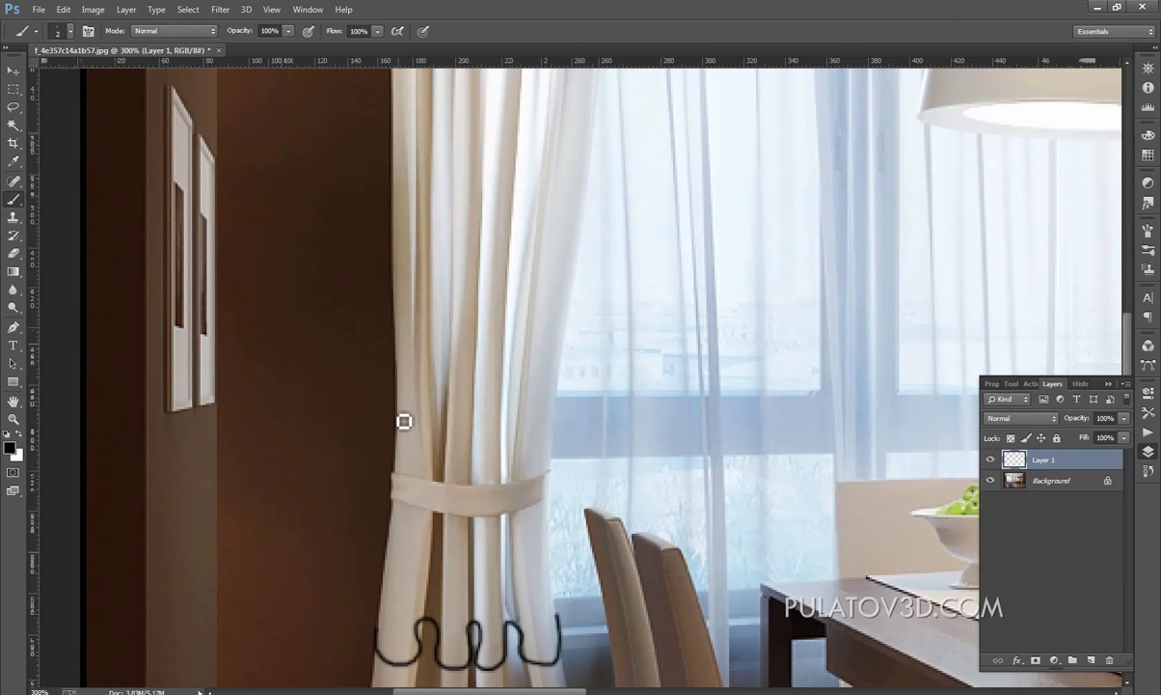
Step: Paint a short black curve around the leftmost fold just above the tieback, without a vertical line along the fold
mouse_move(395, 450)
left_mouse_down()
mouse_move(432, 467)
mouse_move(444, 456)
mouse_move(431, 410)
mouse_move(424, 421)
mouse_move(449, 308)
left_mouse_up()
scroll(434, 430, "up", 1)
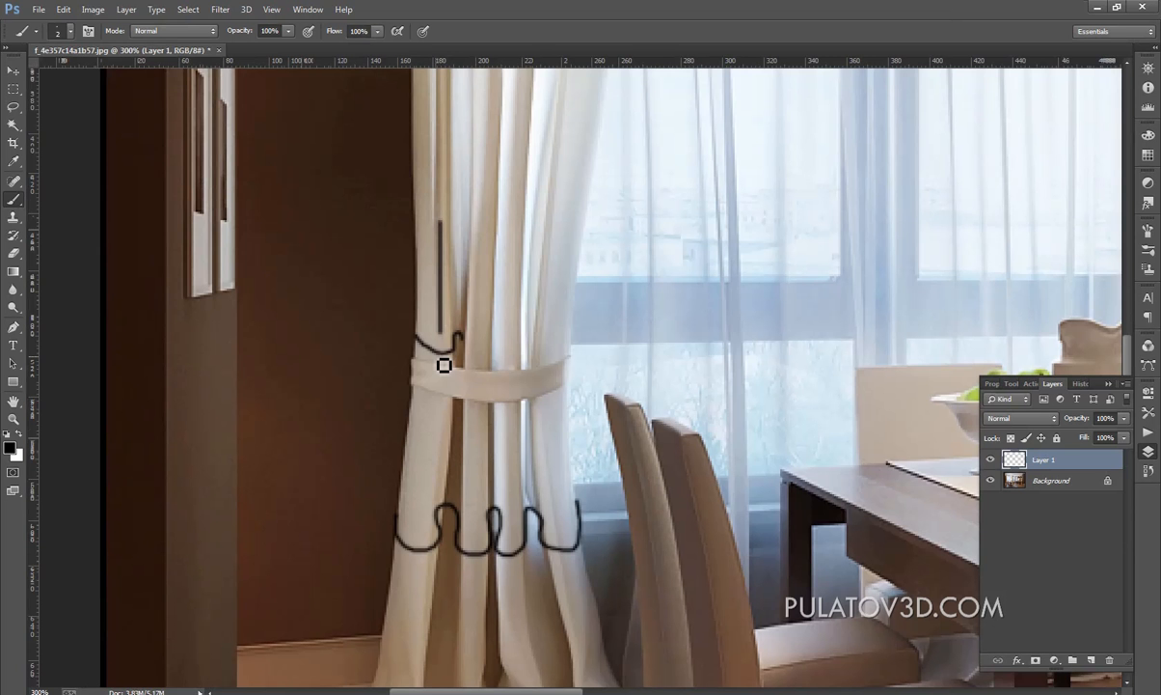
key("ctrl+z")
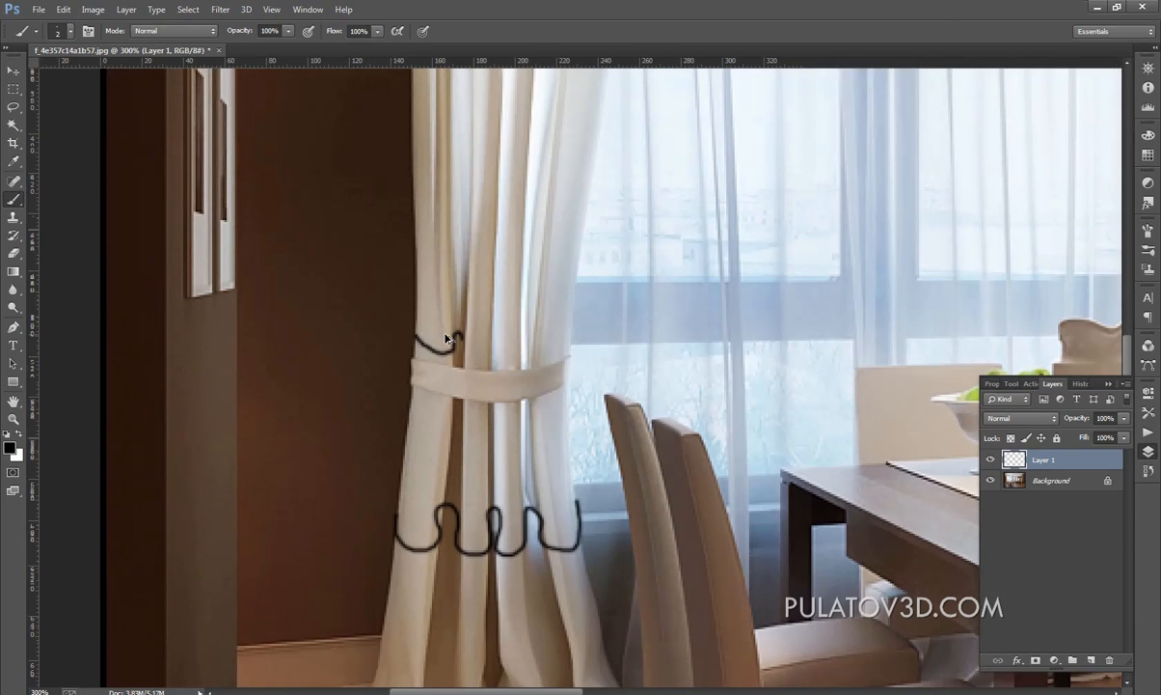
Step: Set the foreground colour to a saturated yellow-orange with hue 44° and the brush to a hard 3 px tip with 100% hardness
scroll(446, 337, "up", 10)
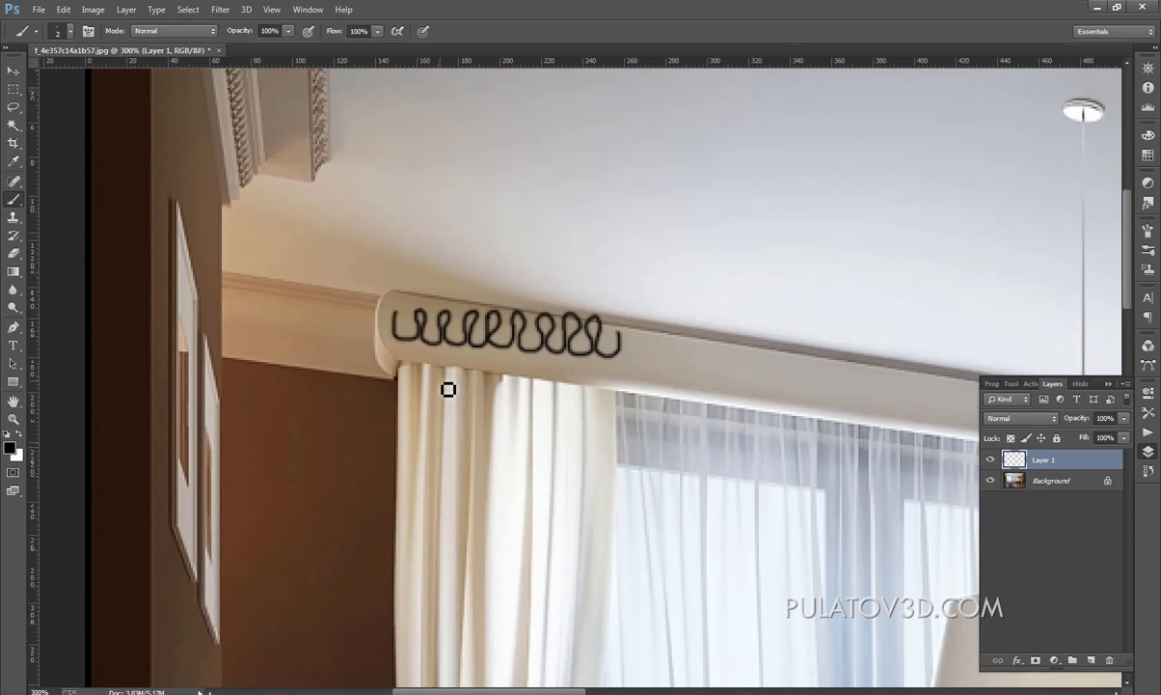
left_click(446, 389, "ctrl")
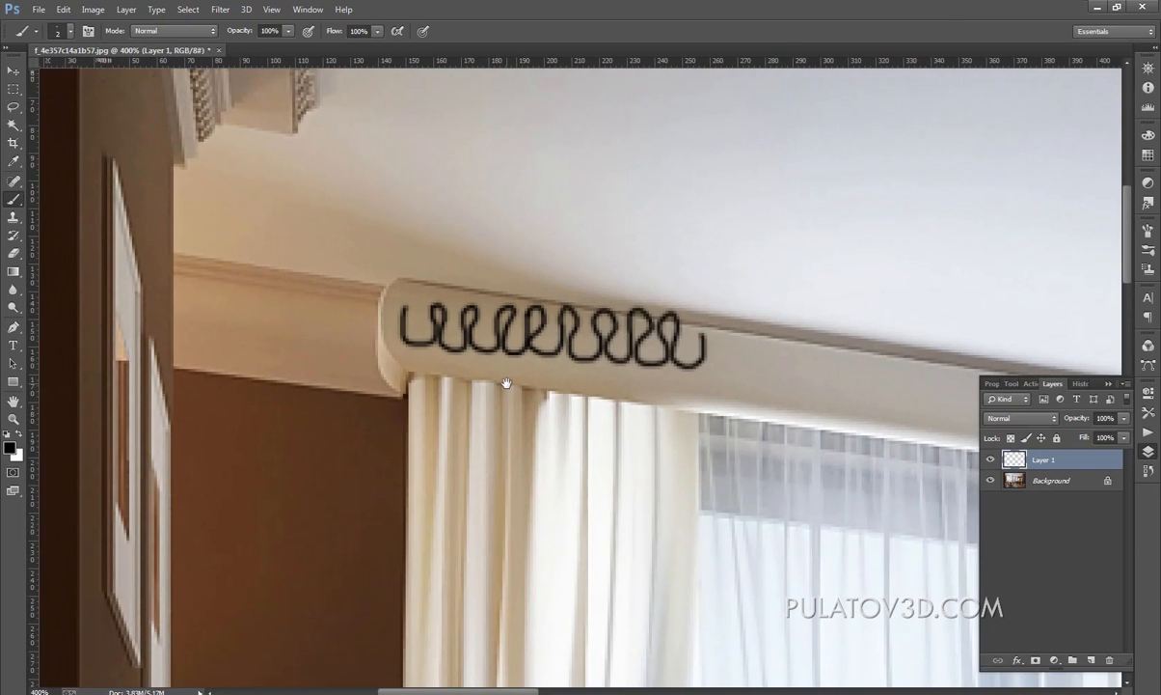
left_click(10, 446)
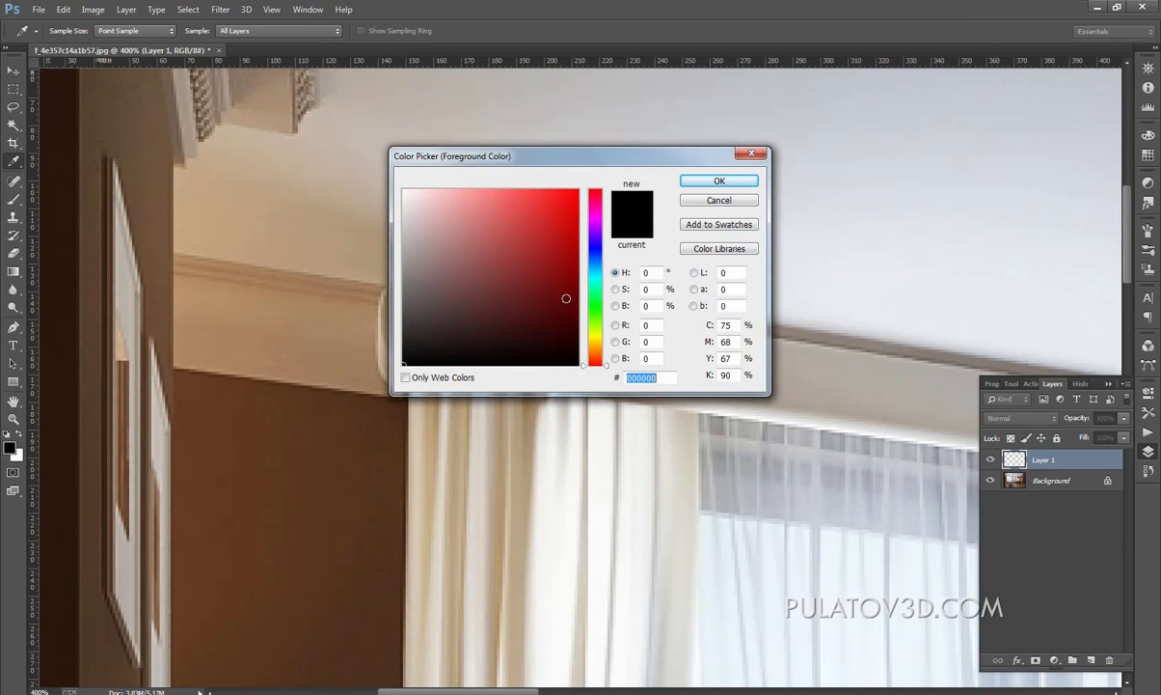
mouse_move(596, 362)
left_mouse_down()
mouse_move(595, 338)
mouse_move(595, 352)
left_mouse_up()
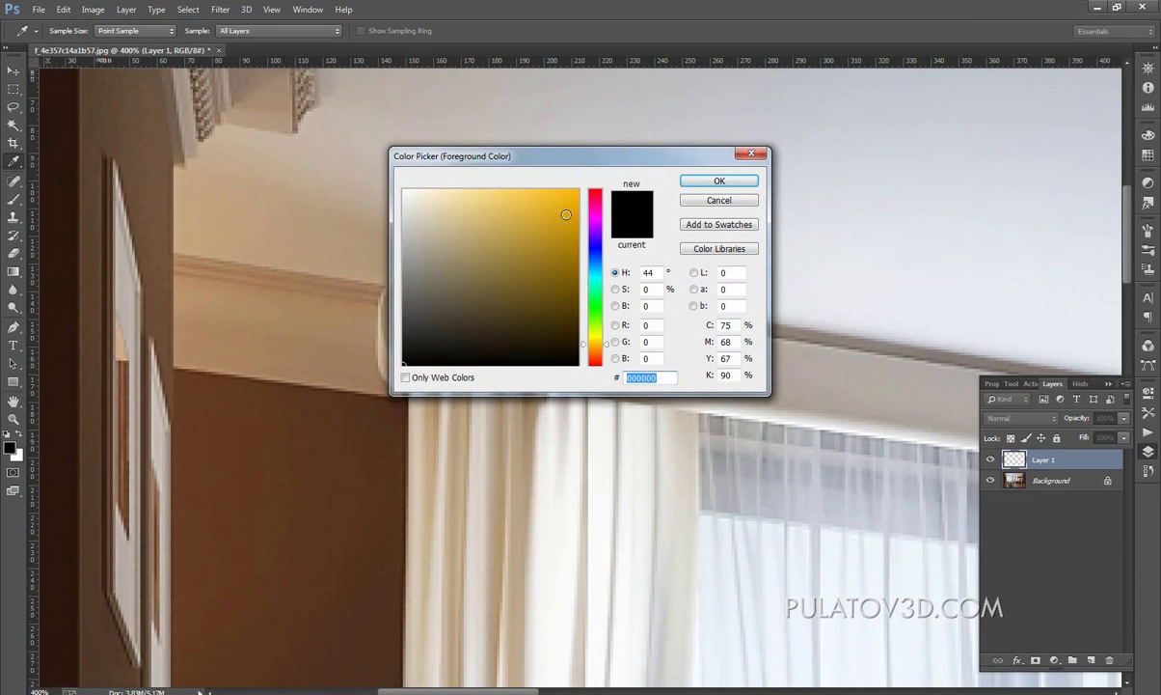
left_click(577, 192)
left_click(719, 181)
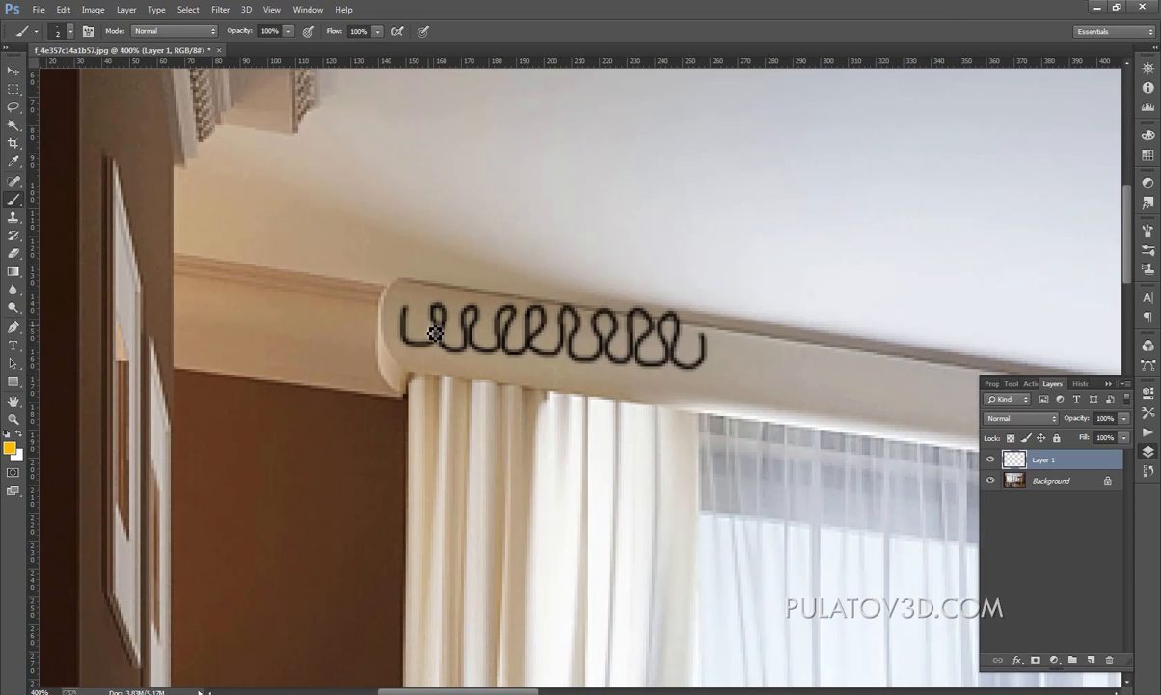
key("bracketright")
left_click(70, 33)
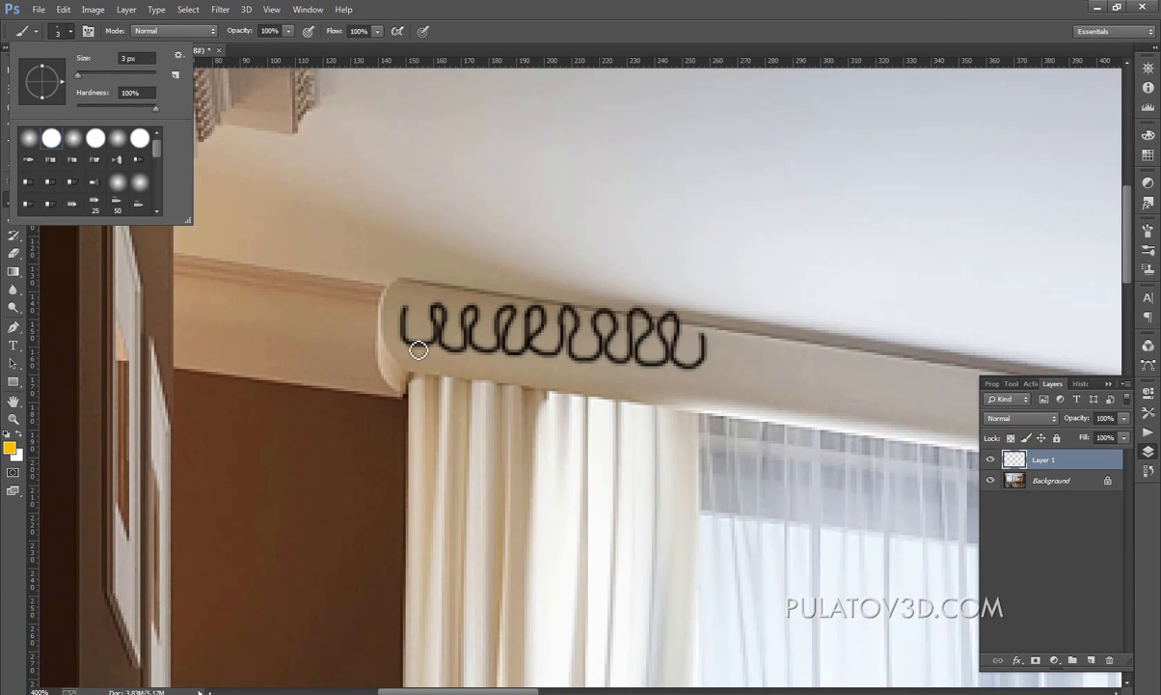
Step: Create a new layer above the black profile sketch and set the brush size to 4 px
left_click(410, 315)
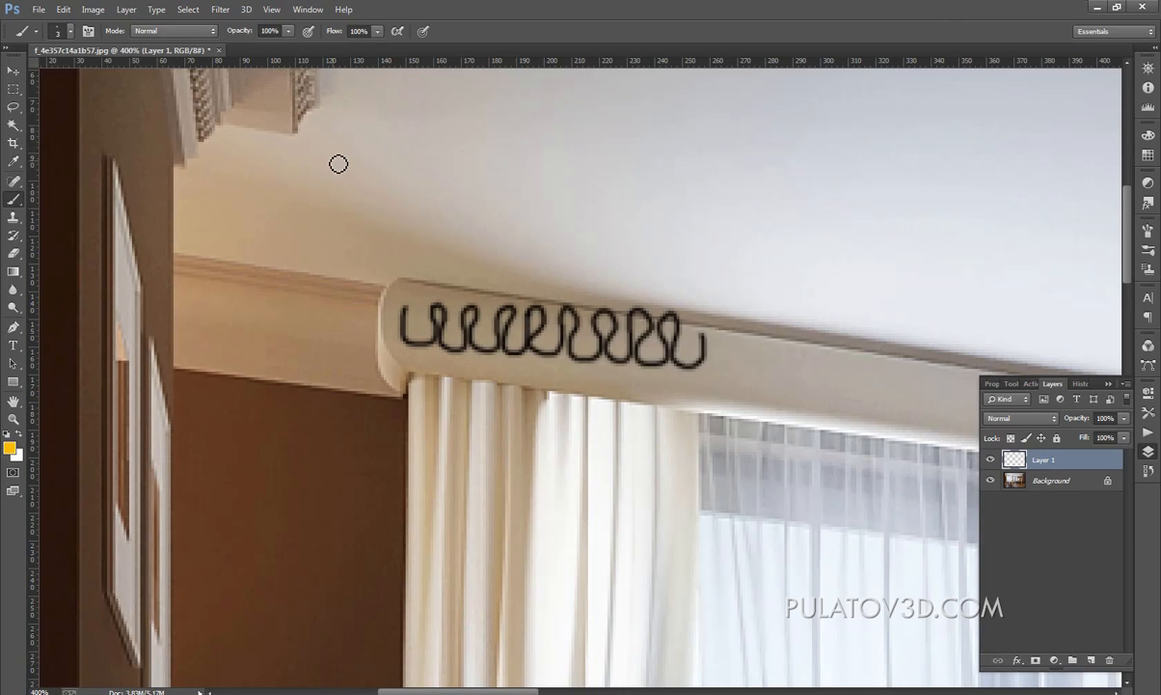
key("bracketright")
key("bracketright")
left_click(1090, 661)
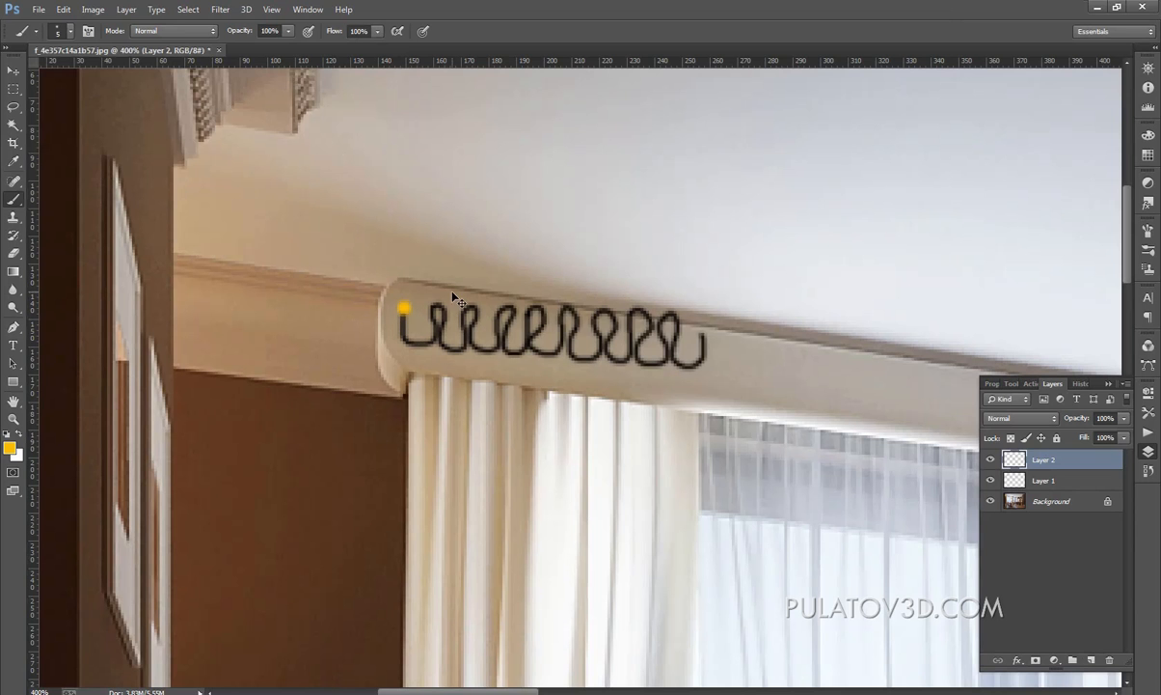
key("ctrl+z")
key("bracketleft")
Step: Mark every crest, trough and end point of the black wavy line on the pelmet with yellow-orange dots
left_click(404, 307)
left_click(421, 346)
left_click(438, 305)
left_click(487, 354)
left_click(455, 354)
left_click_drag(470, 333, 424, 324)
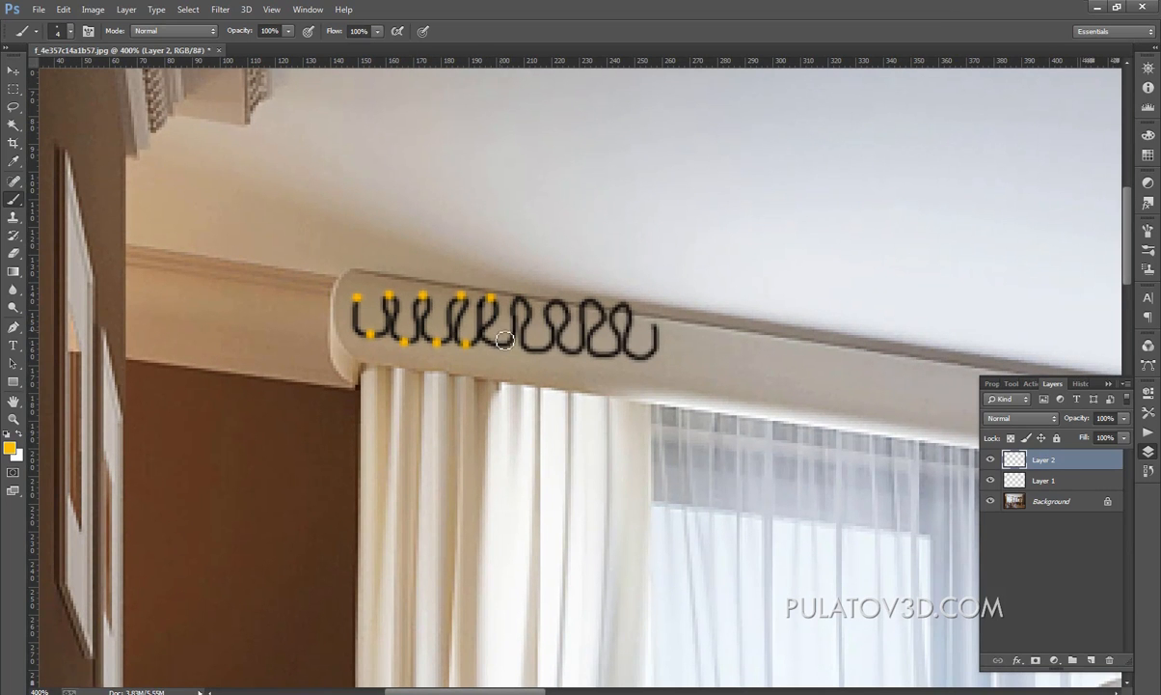
left_click(468, 342)
left_click(491, 297)
left_click(500, 342)
left_click(522, 297)
left_click(535, 348)
left_click(558, 299)
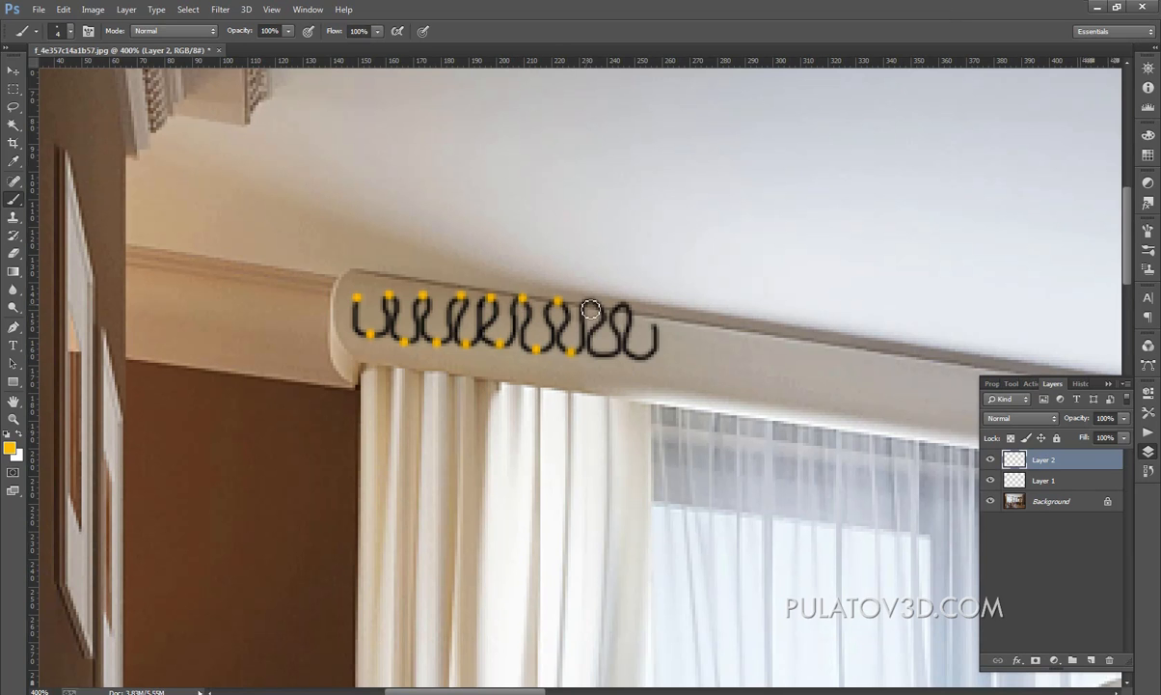
left_click(571, 352)
left_click(594, 300)
left_click(604, 355)
left_click(625, 301)
left_click(639, 357)
Step: Examine how the leftmost curtain's folds run from the dotted wavy line on the pelmet to the tieback
scroll(535, 309, "down", 5)
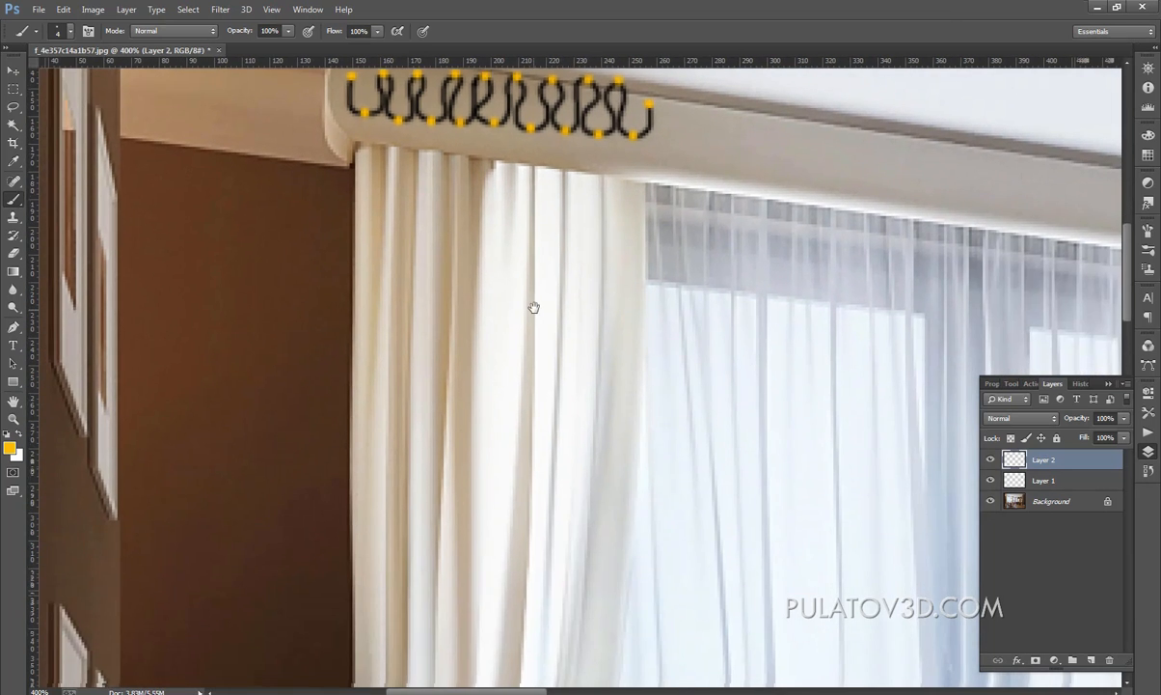
scroll(547, 344, "down", 5)
scroll(547, 344, "down", 10)
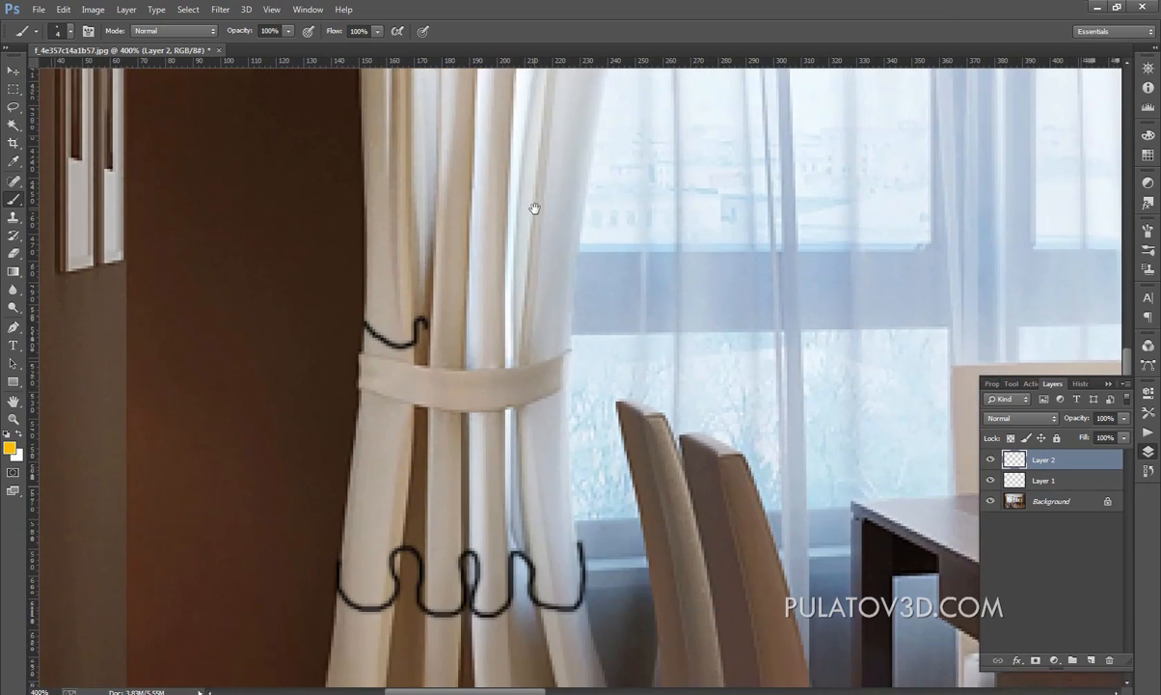
mouse_move(534, 208)
left_mouse_down()
mouse_move(529, 329)
mouse_move(446, 455)
mouse_move(454, 306)
left_mouse_up()
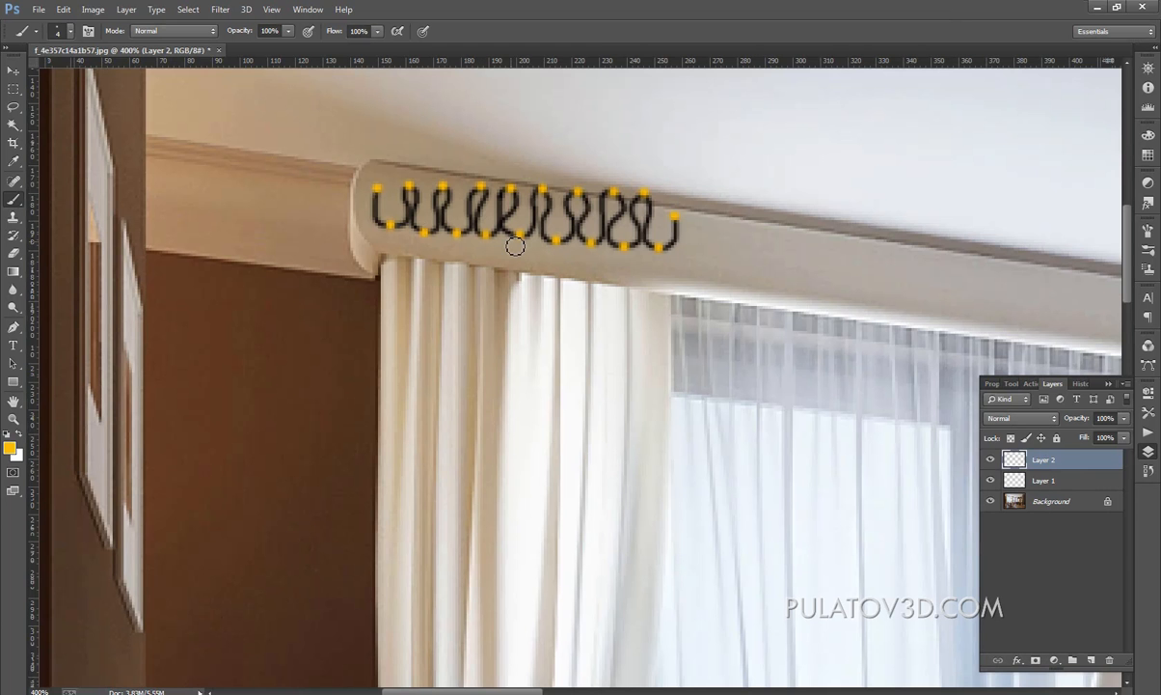
left_click_drag(535, 346, 540, 163)
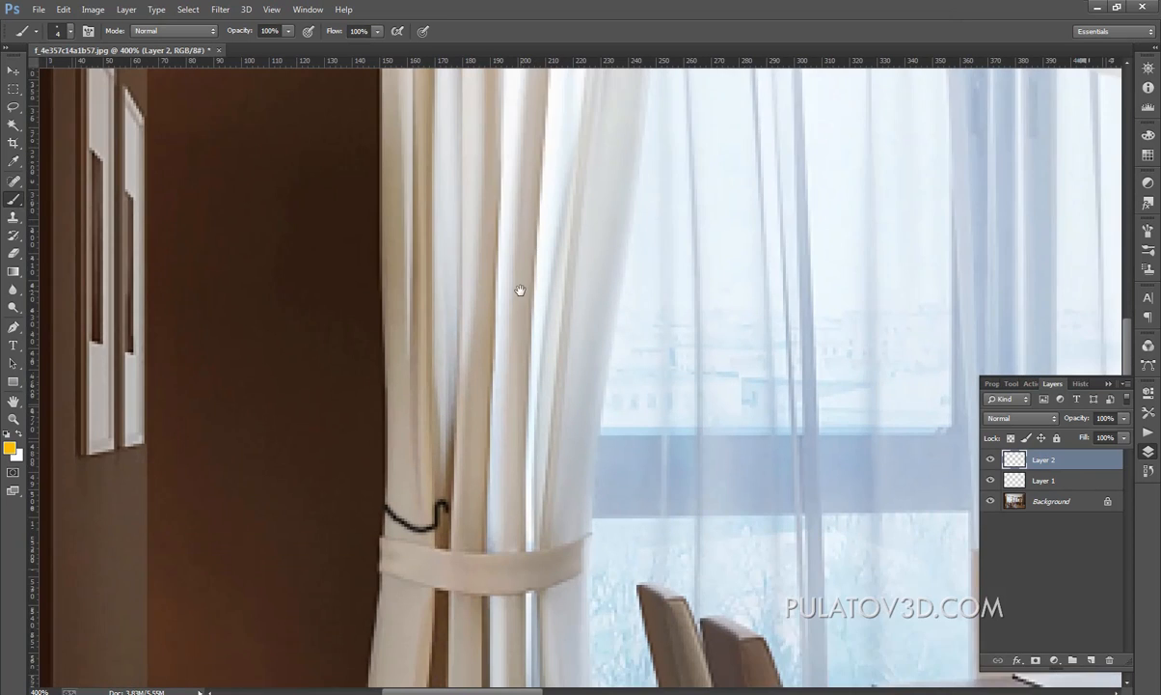
mouse_move(521, 290)
left_mouse_down()
mouse_move(518, 223)
mouse_move(520, 208)
mouse_move(533, 249)
mouse_move(534, 183)
left_mouse_up()
scroll(535, 251, "up", 10)
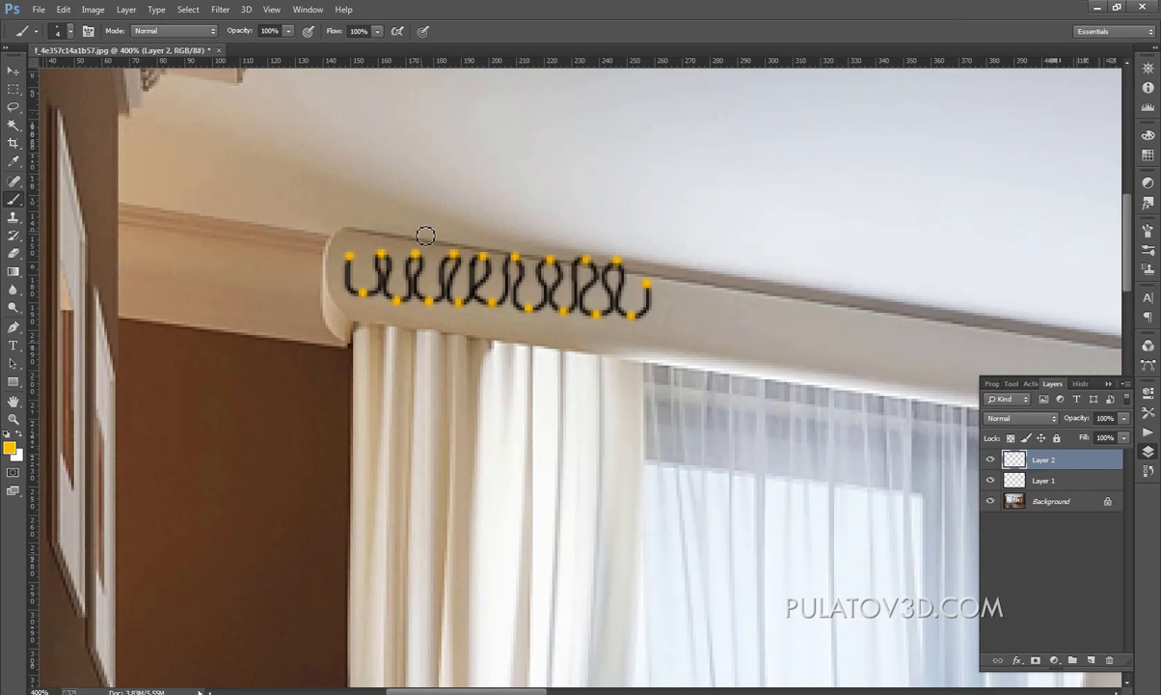
Step: Look over the whole room picture, and inspect the leftmost curtain's folds up close between pelmet and tieback
key("ctrl+minus")
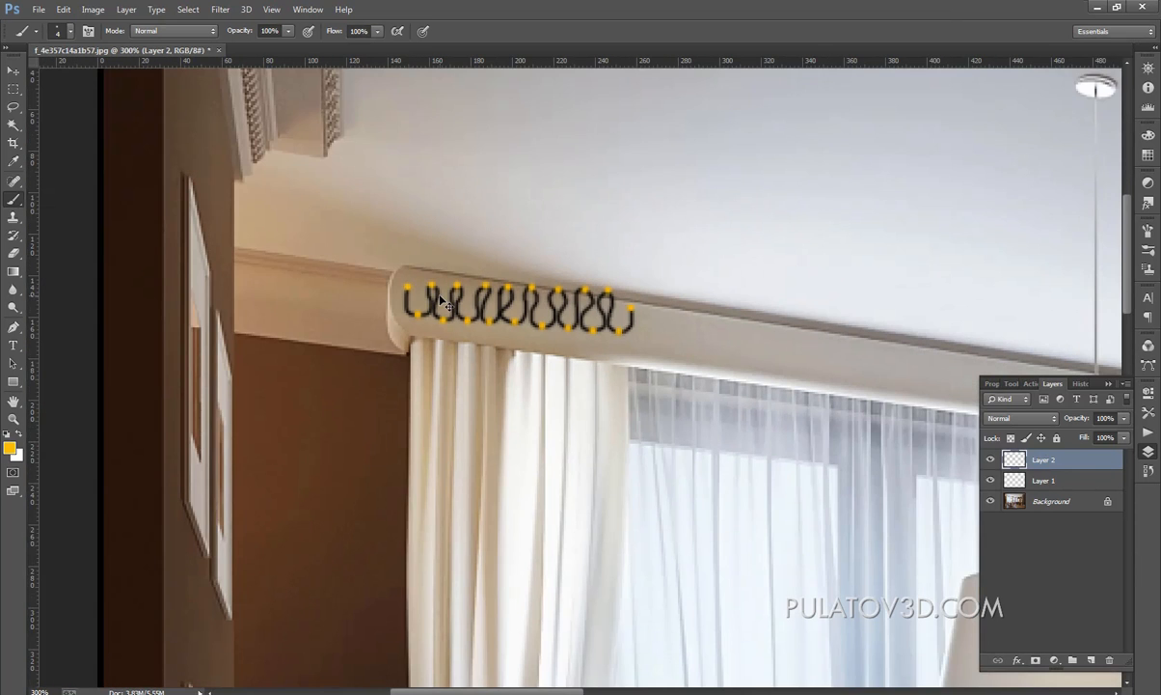
key("ctrl+0")
key("ctrl+minus")
key("ctrl+plus")
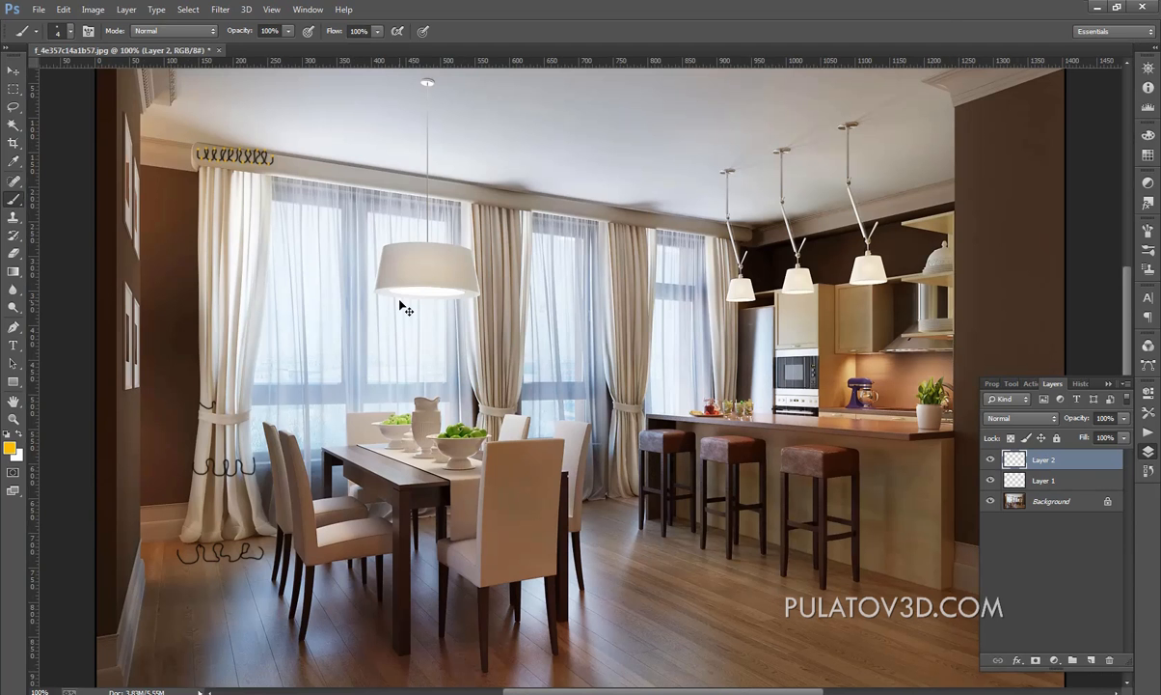
key("ctrl+plus")
key("ctrl+plus")
left_click_drag(336, 298, 1088, 582)
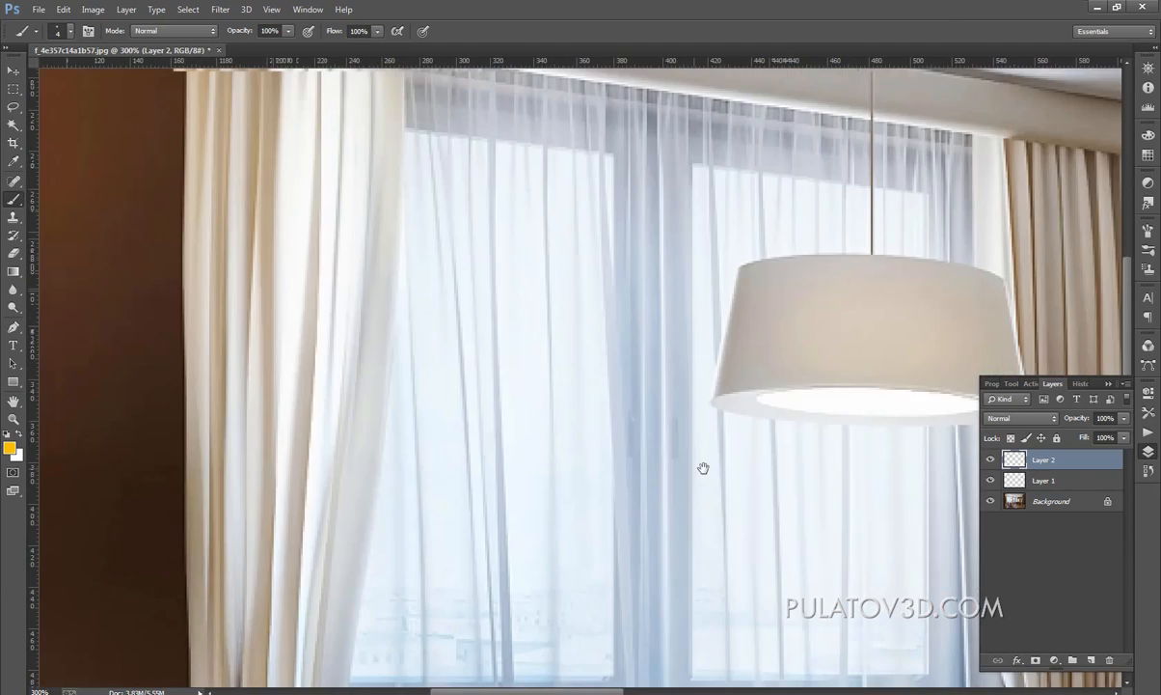
left_click_drag(246, 227, 598, 497)
left_click_drag(487, 403, 445, 344)
left_click_drag(530, 506, 502, 384)
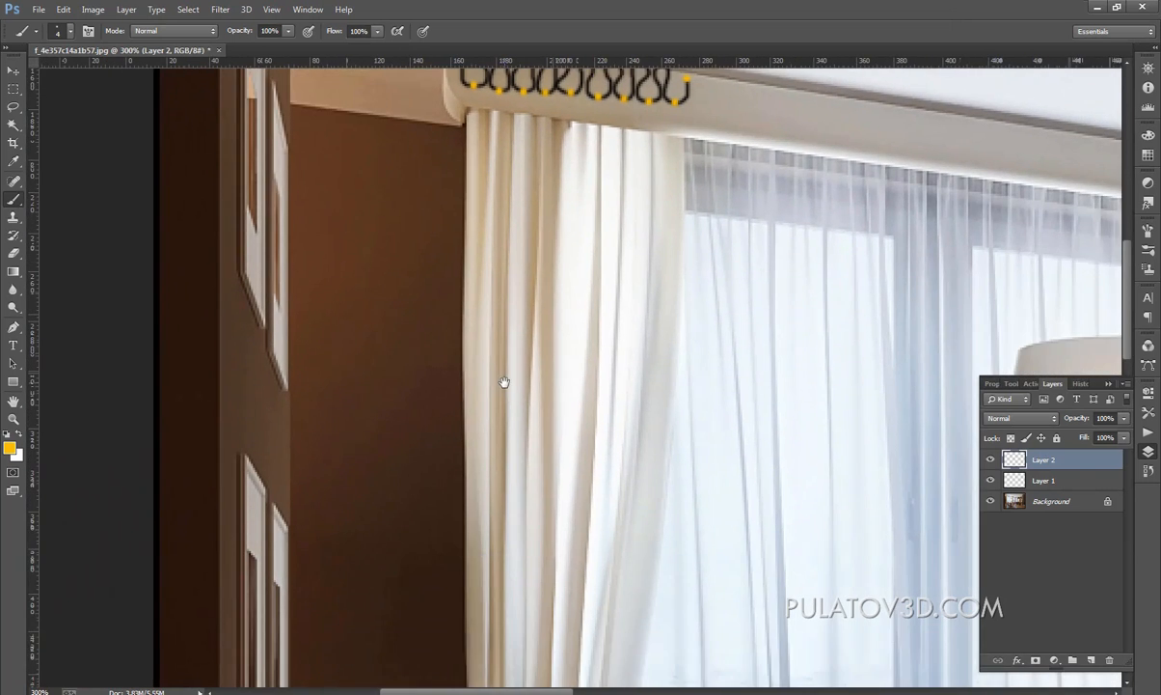
left_click_drag(524, 655, 516, 314)
left_click_drag(529, 484, 537, 666)
left_click_drag(529, 326, 541, 549)
left_click_drag(518, 227, 516, 186)
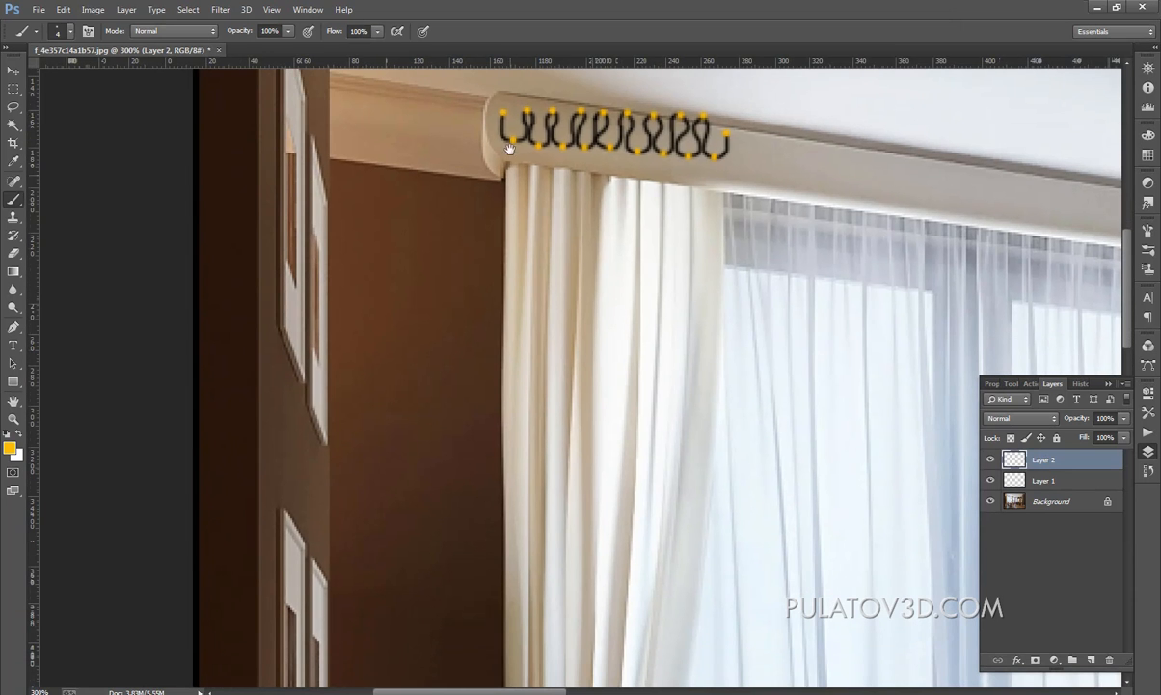
Step: Set the brush size to 1 px and the foreground colour to pure red, ff0000
key("bracketleft")
key("bracketleft")
left_click(9, 445)
left_click_drag(583, 323, 594, 365)
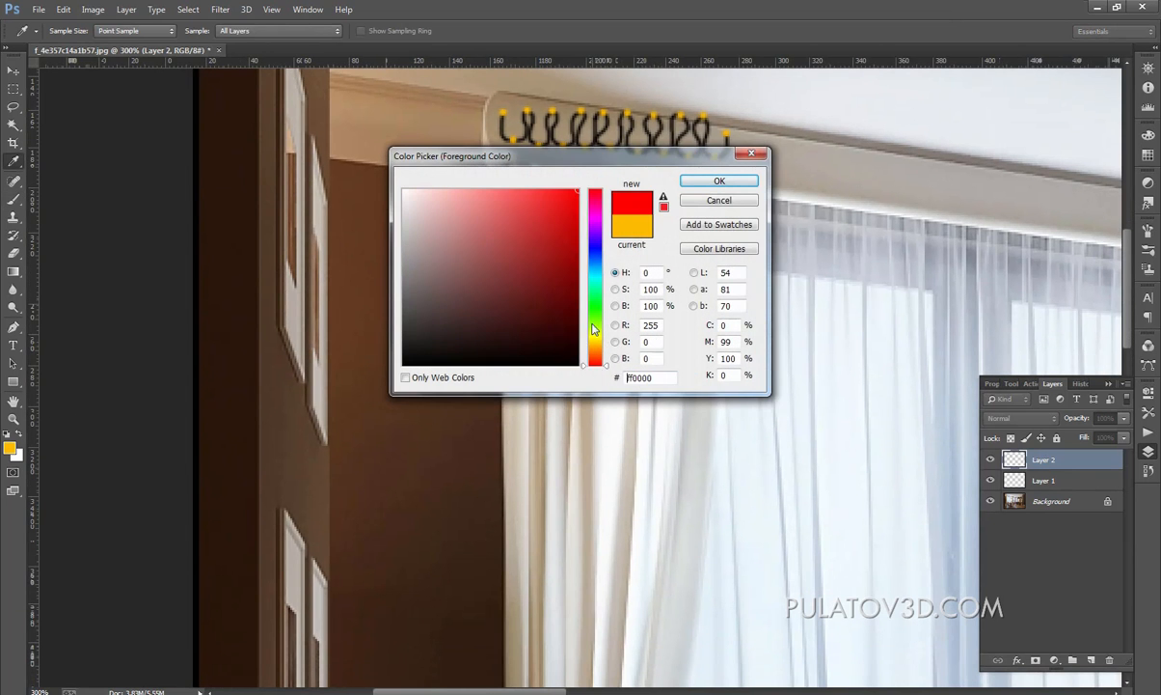
left_click(717, 180)
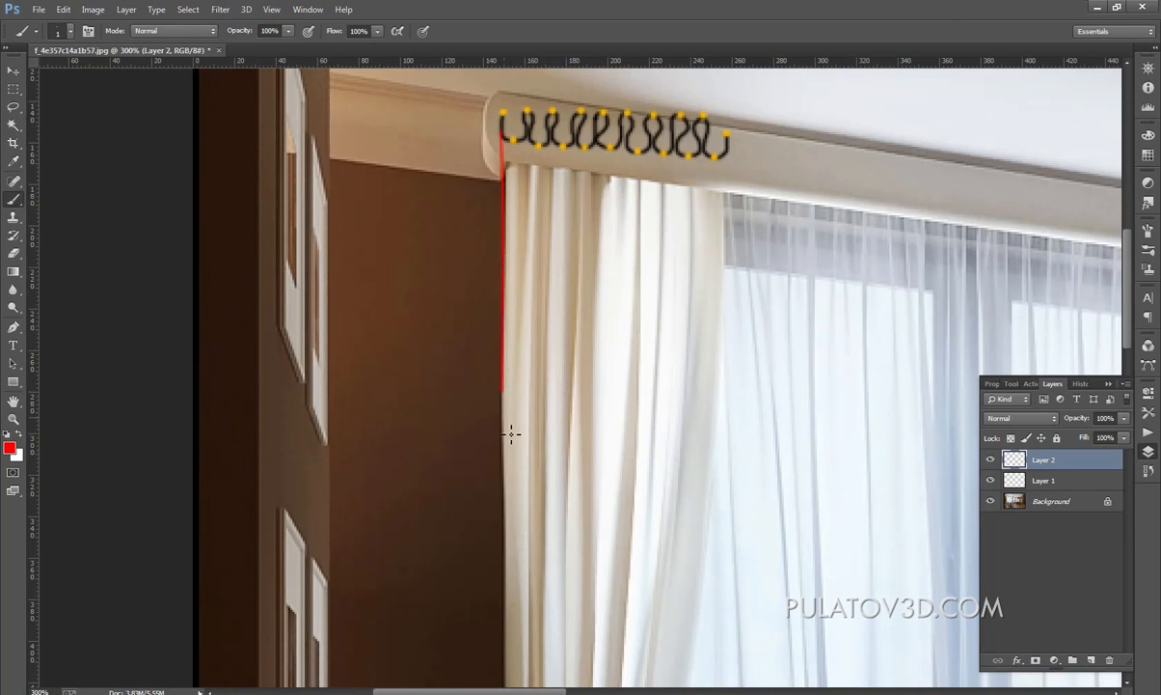
Step: Paint a red line down the curtain's left edge to the start of the black curve above the tieback
left_click_drag(511, 434, 500, 251)
left_click(498, 303, "shift")
left_click_drag(511, 433, 507, 254)
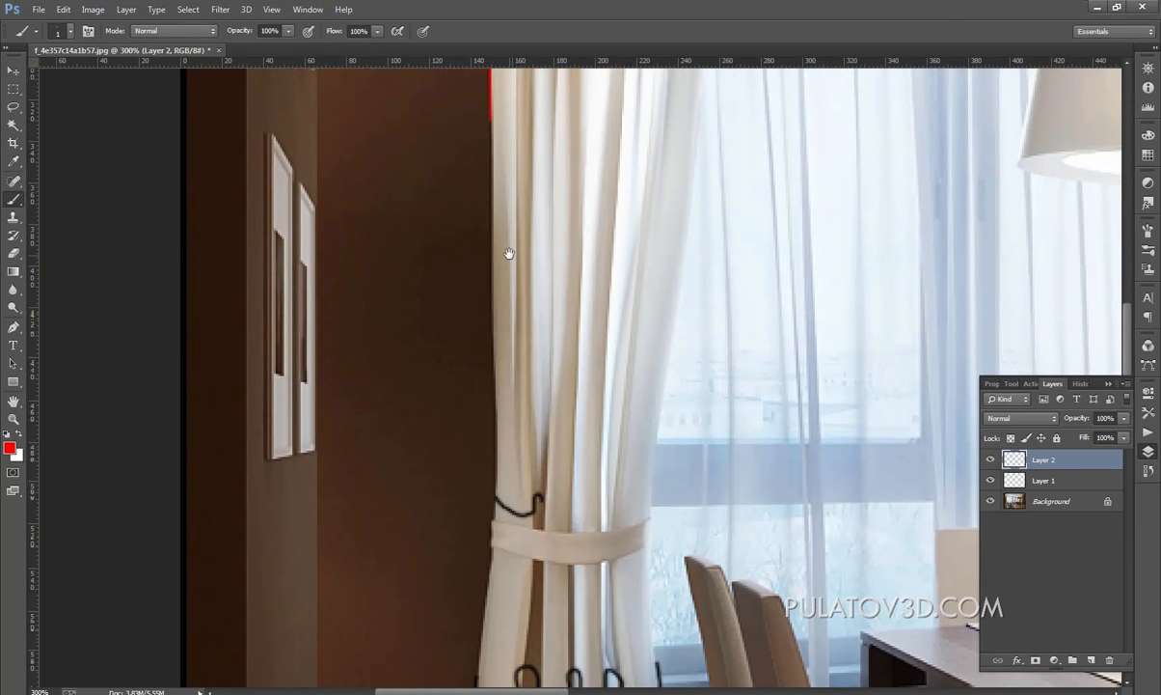
left_click(494, 279, "shift")
left_click(501, 377, "shift")
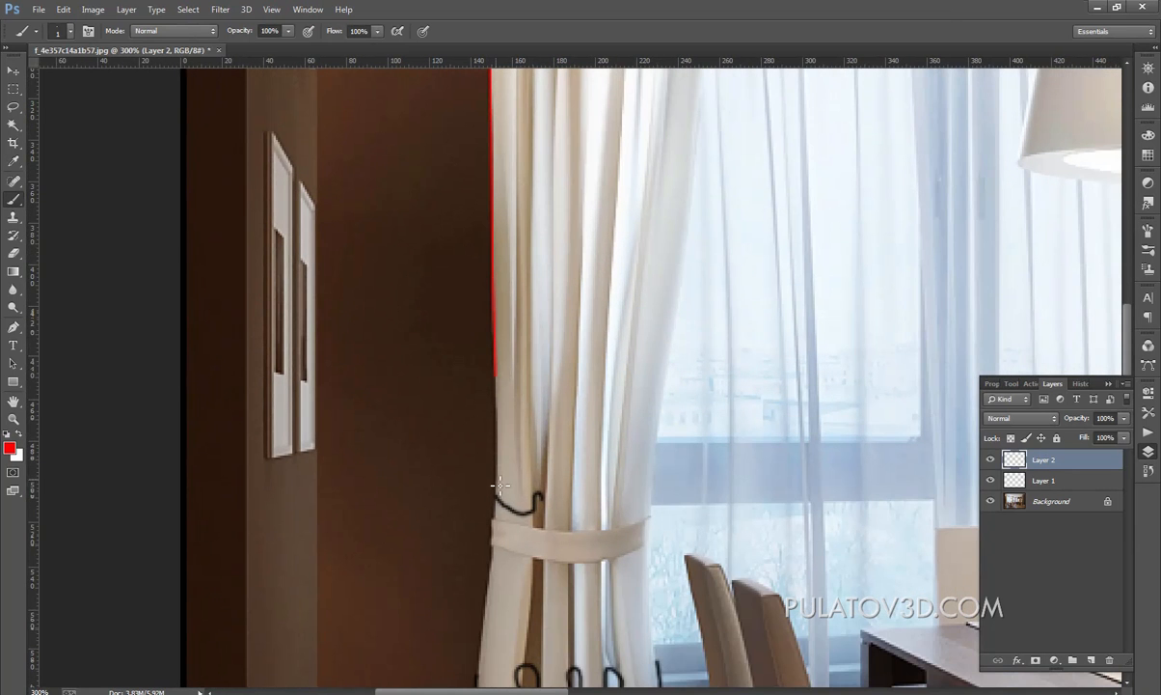
left_click(497, 499, "shift")
Step: Paint a segmented red line from the pelmet wave's second lower dot down to the black curve above the tieback
left_click_drag(474, 73, 457, 436)
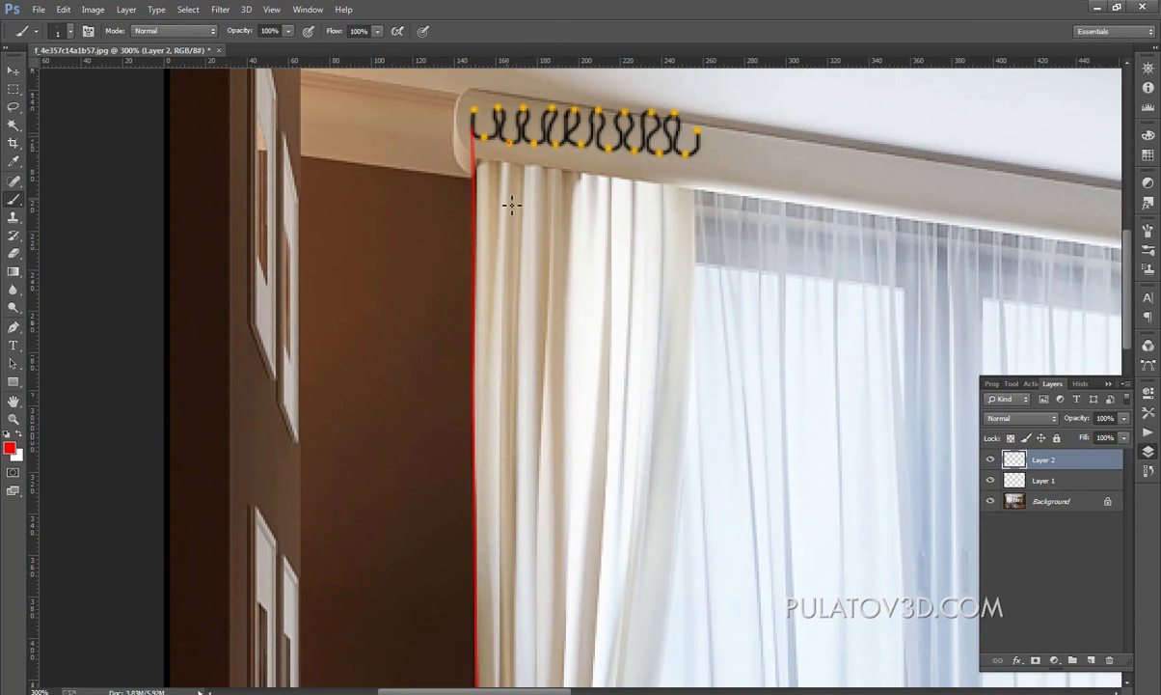
left_click_drag(509, 200, 508, 143)
left_click(508, 271, "shift")
left_click(509, 368, "shift")
left_click_drag(508, 433, 510, 236)
left_click(511, 287, "shift")
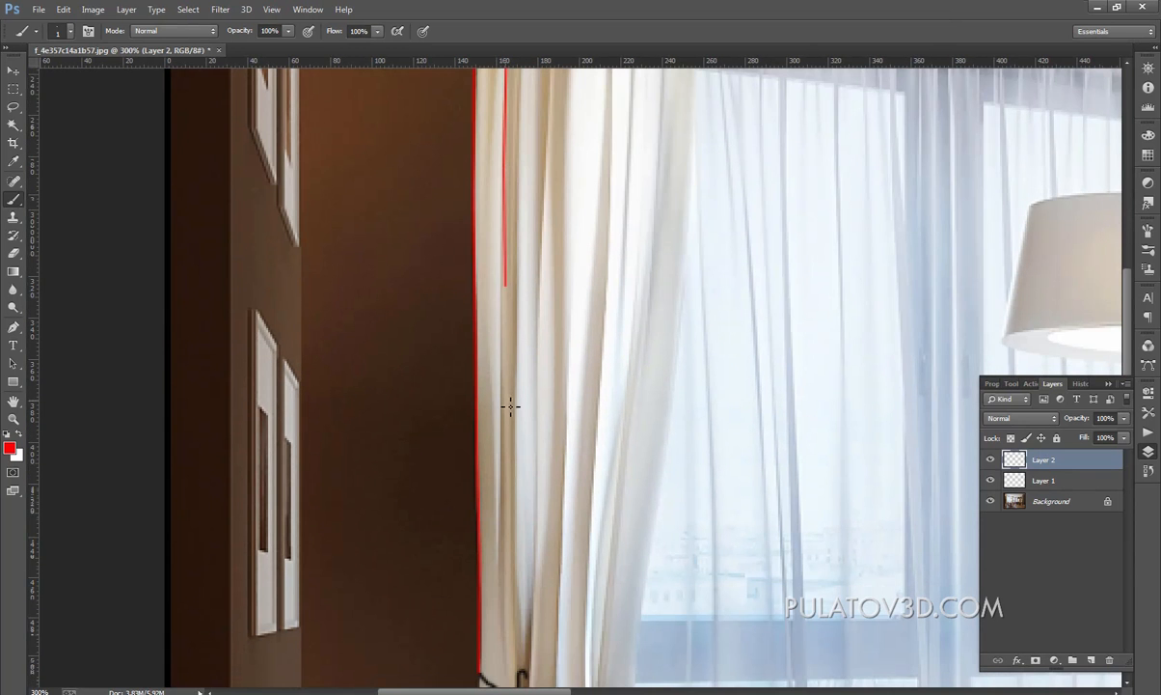
left_click(511, 410, "shift")
left_click_drag(512, 545, 527, 313)
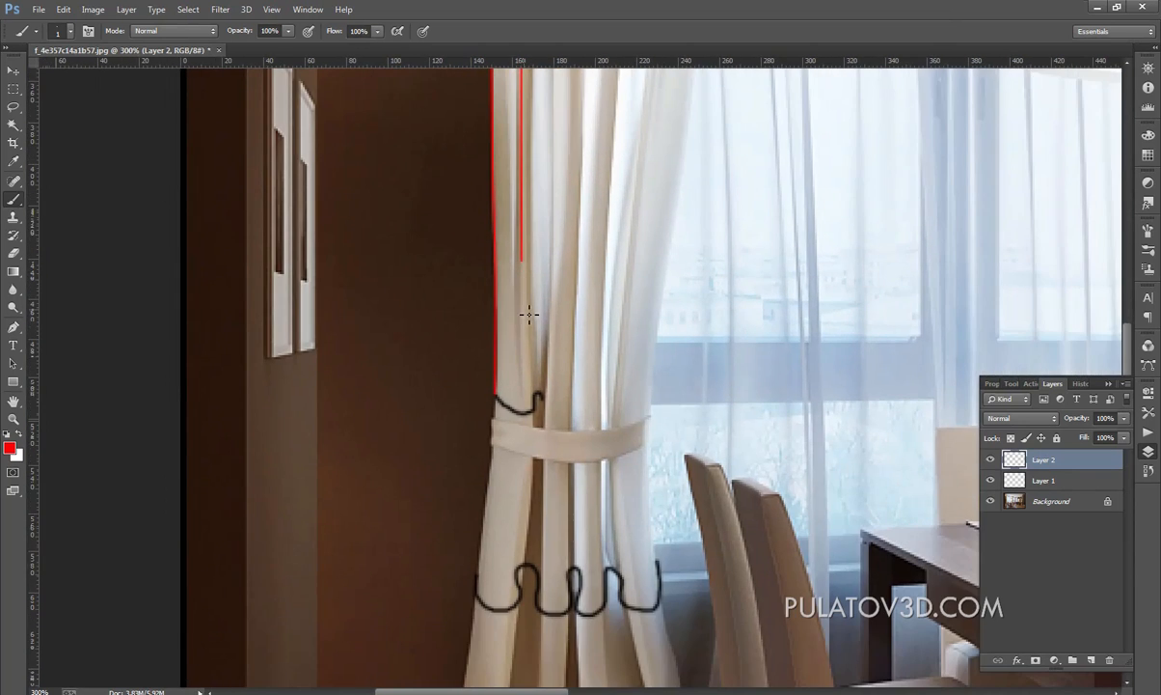
left_click(527, 328, "shift")
left_click(530, 418, "shift")
Step: Paint a segmented red line from the pelmet wave's first lower dot down the leftmost fold to the black curve
left_click_drag(513, 243, 490, 444)
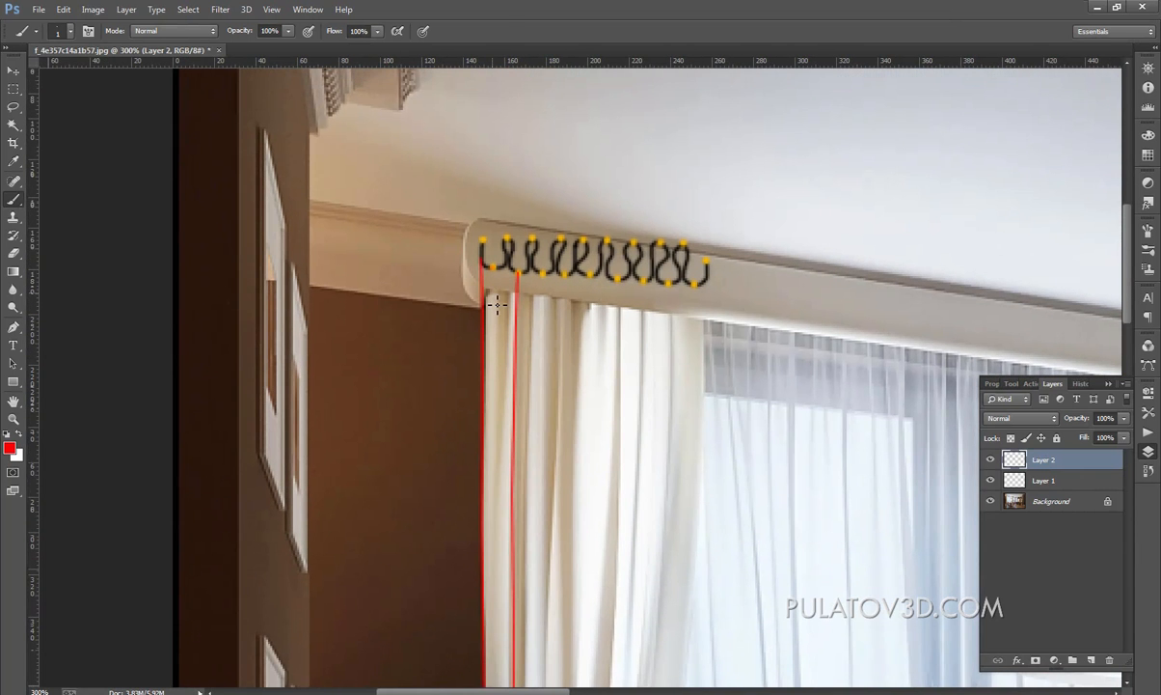
left_click(498, 323, "shift")
left_click(497, 422, "shift")
left_click_drag(490, 495, 479, 191)
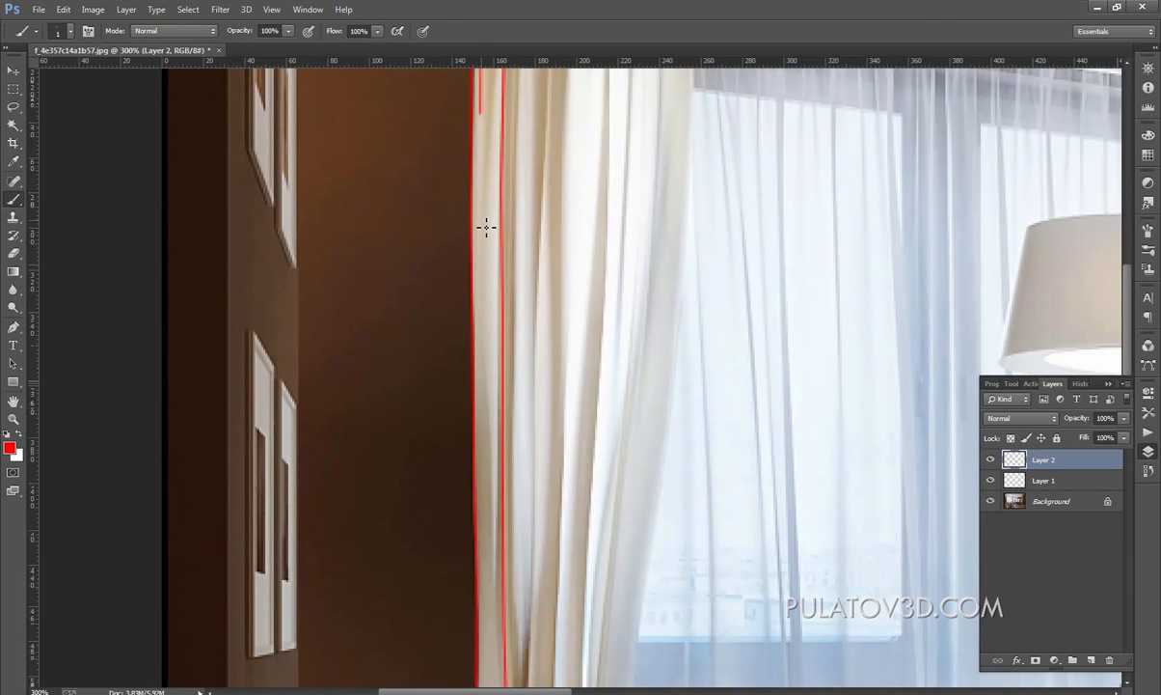
left_click(485, 245, "shift")
left_click_drag(492, 504, 489, 283)
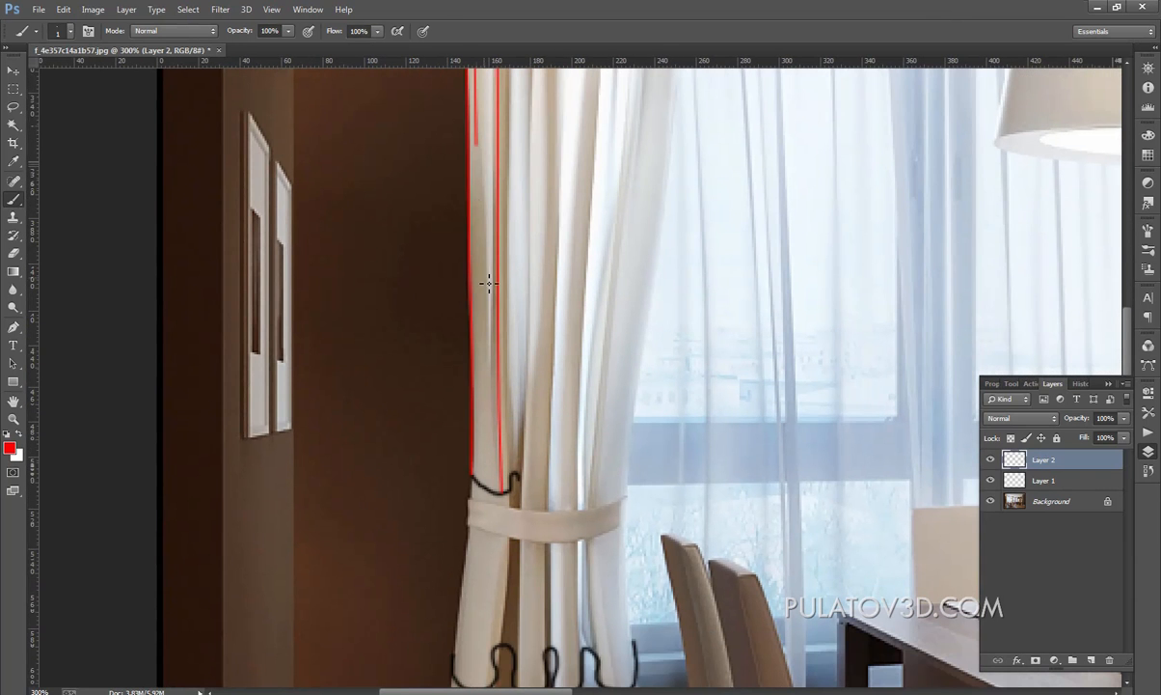
left_click(484, 298, "shift")
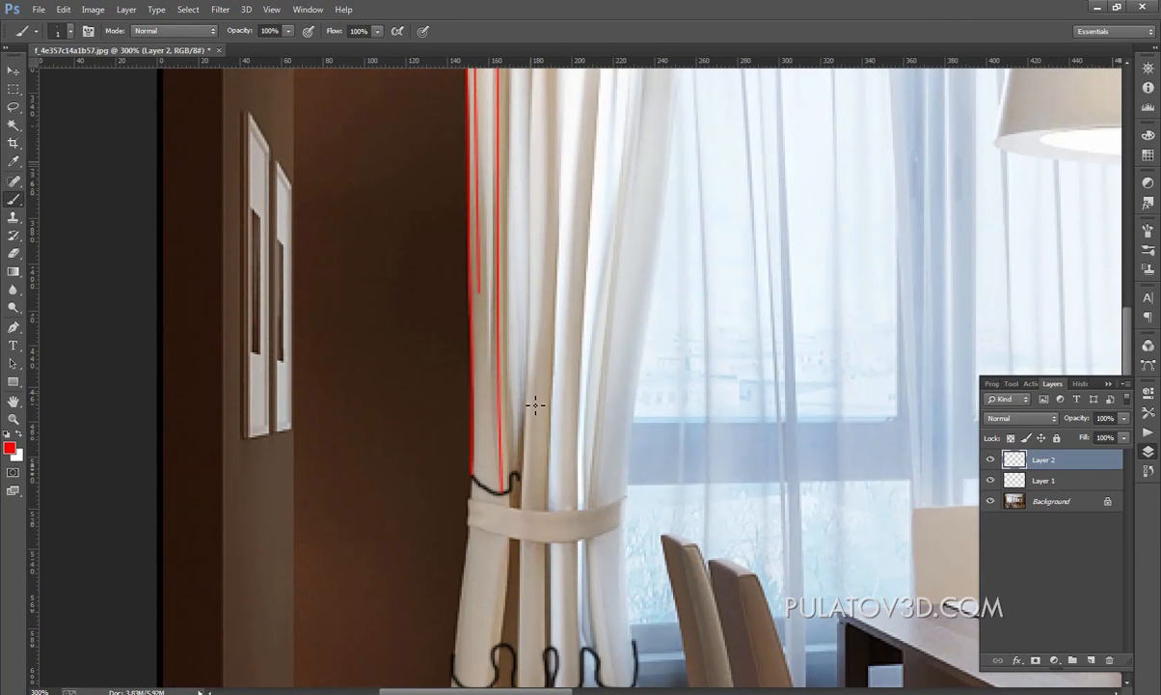
left_click(485, 430, "shift")
Step: Paint a red line down the leftmost fold between the lines from the first two lower dots, ending at the black curve
scroll(485, 492, "up", 10)
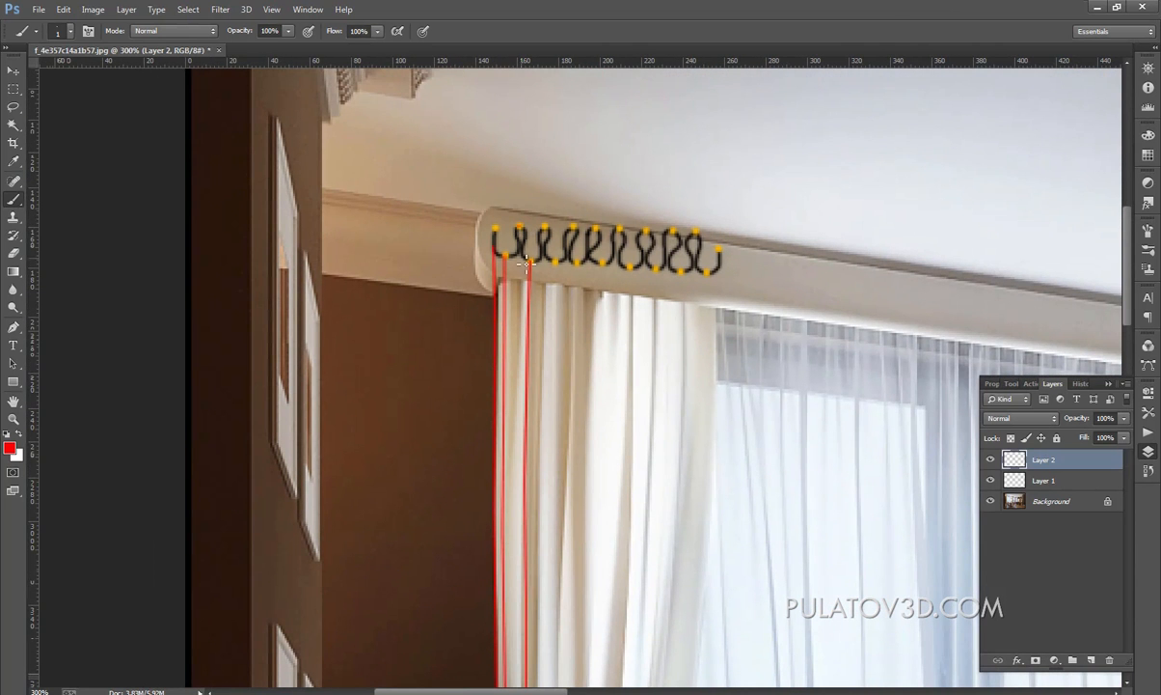
left_click(521, 320, "shift")
scroll(524, 388, "down", 5)
left_click(531, 223, "shift")
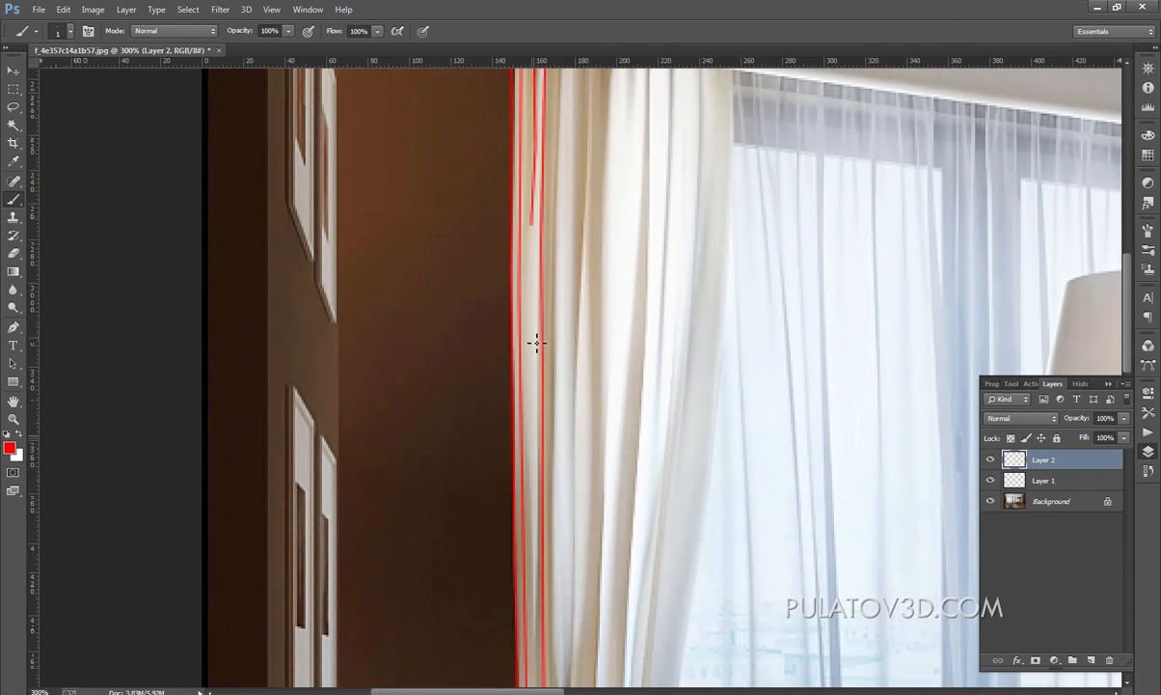
scroll(521, 289, "down", 6)
left_click(510, 190, "shift")
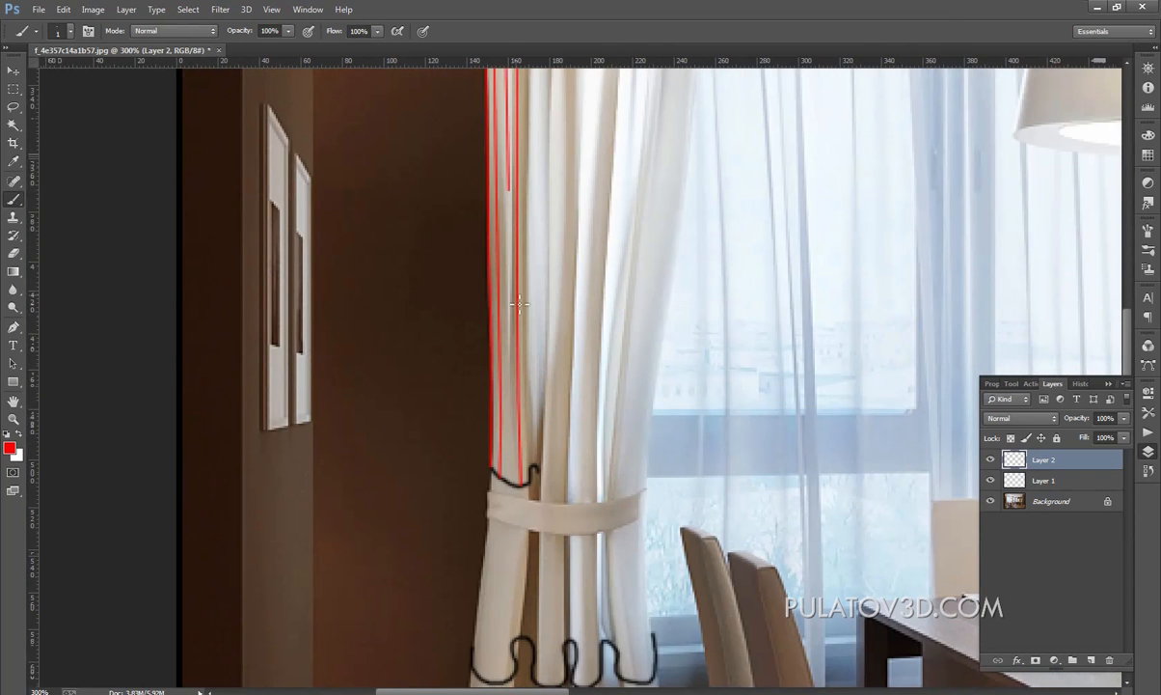
left_click(514, 428, "shift")
Step: Set the foreground colour to ffb400 and the brush to 4 px, and dot the four red lines' lower ends on the black curve
scroll(540, 290, "down", 3)
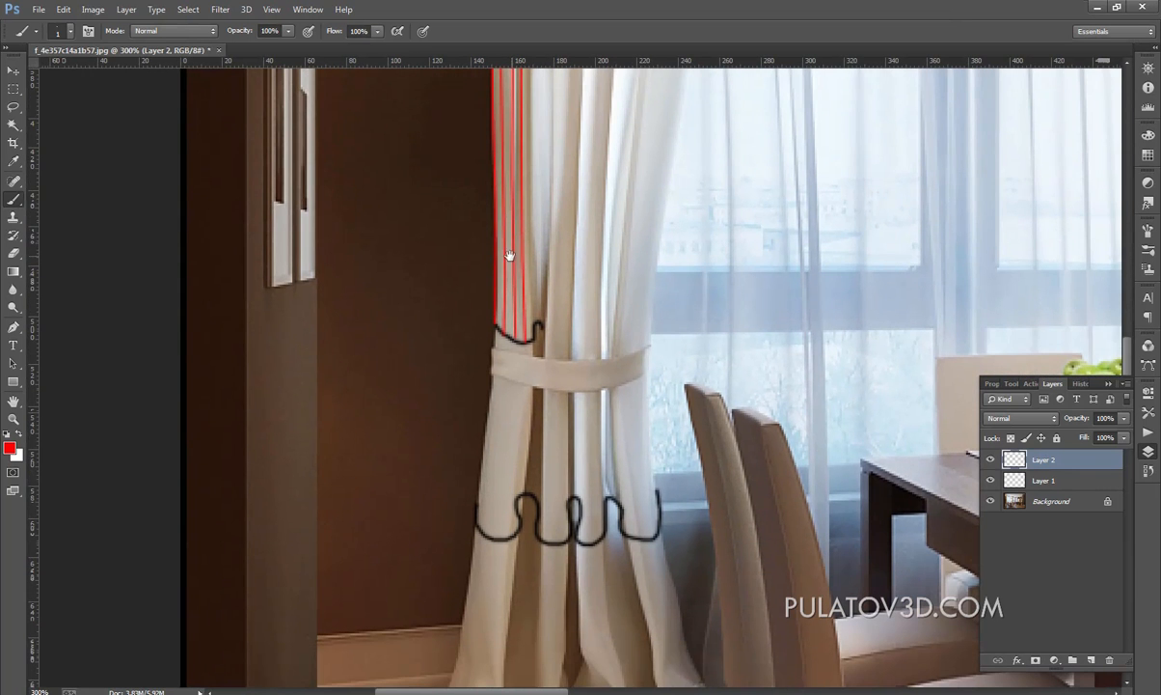
left_click(10, 446)
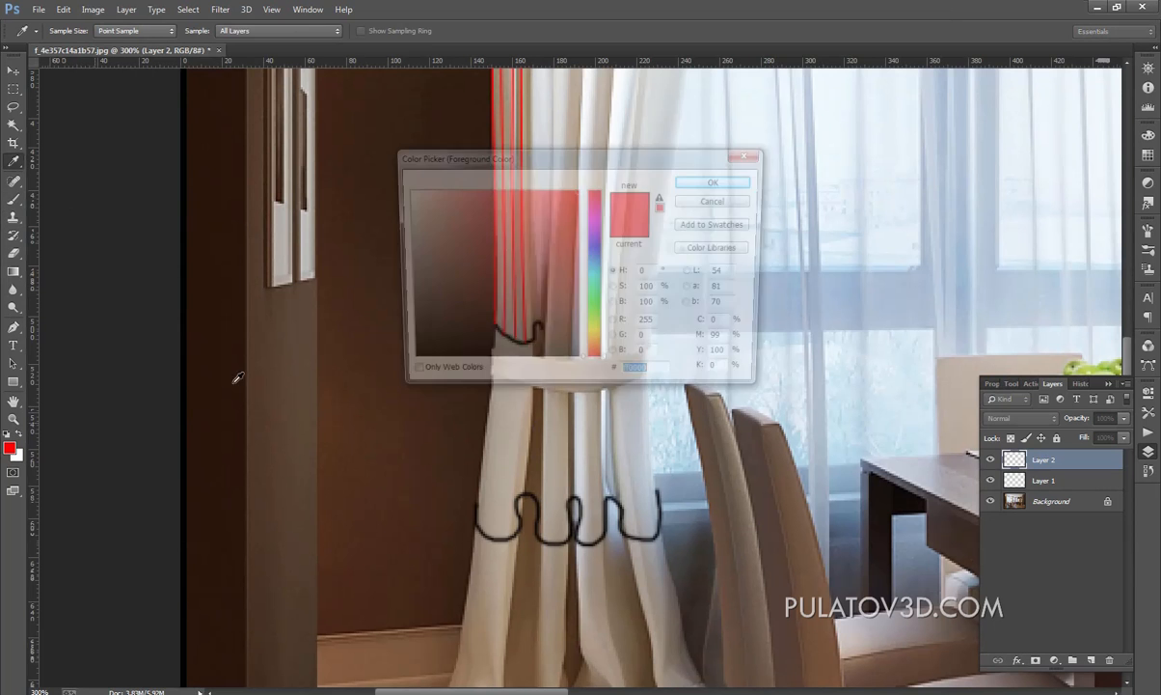
left_click_drag(598, 349, 598, 344)
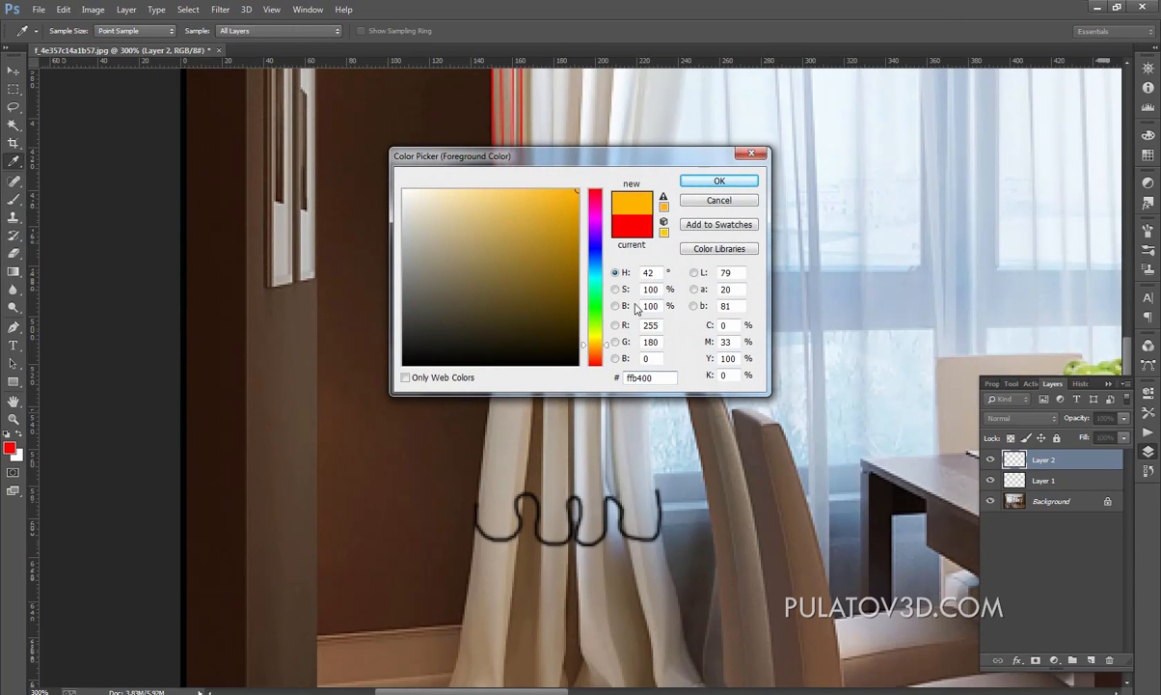
left_click(718, 182)
key("bracketright")
key("bracketright")
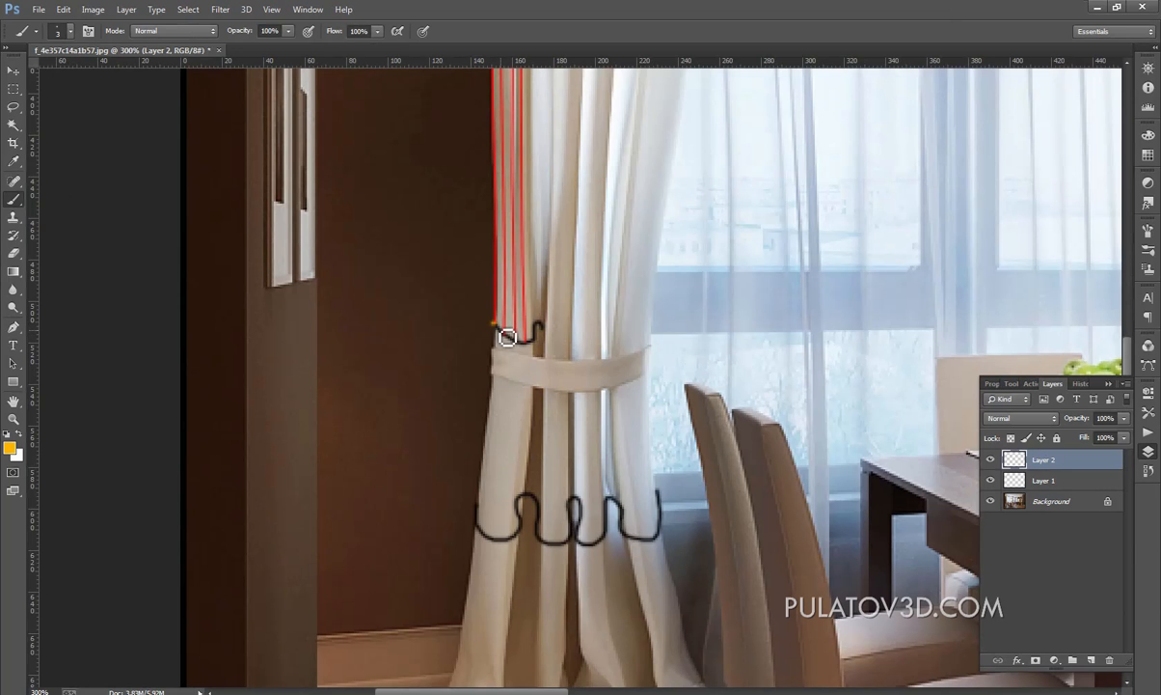
key("bracketright")
left_click(493, 323)
left_click(528, 341, "shift")
left_click(14, 124)
left_click_drag(504, 218, 490, 228)
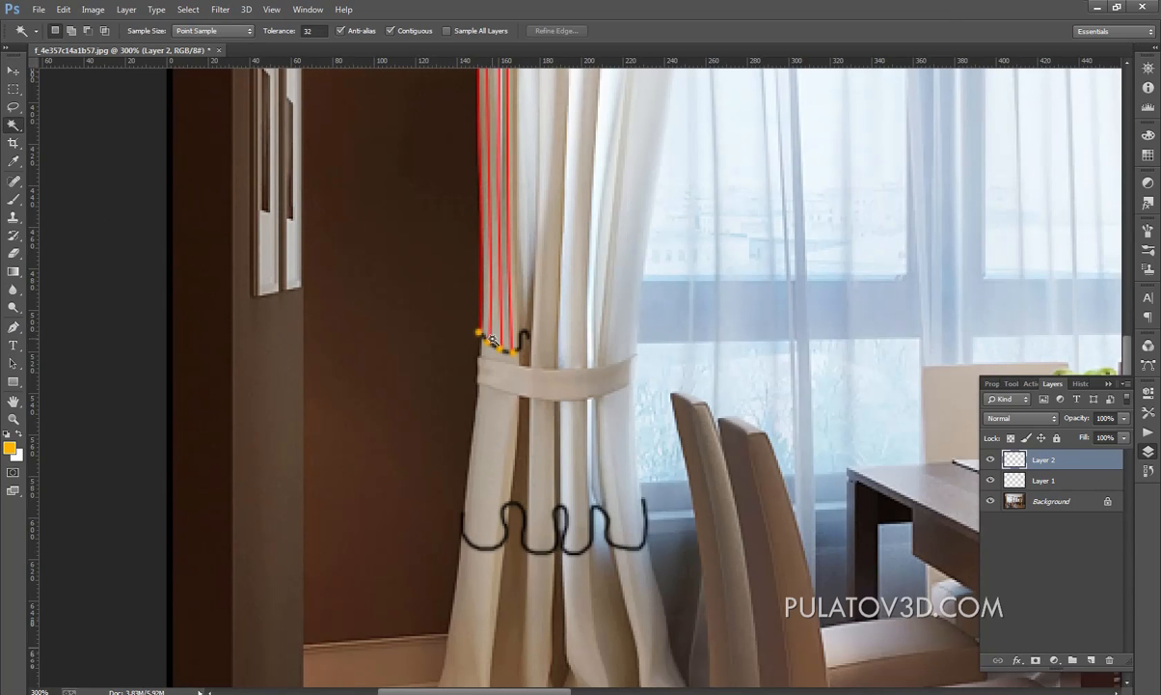
left_click(14, 198)
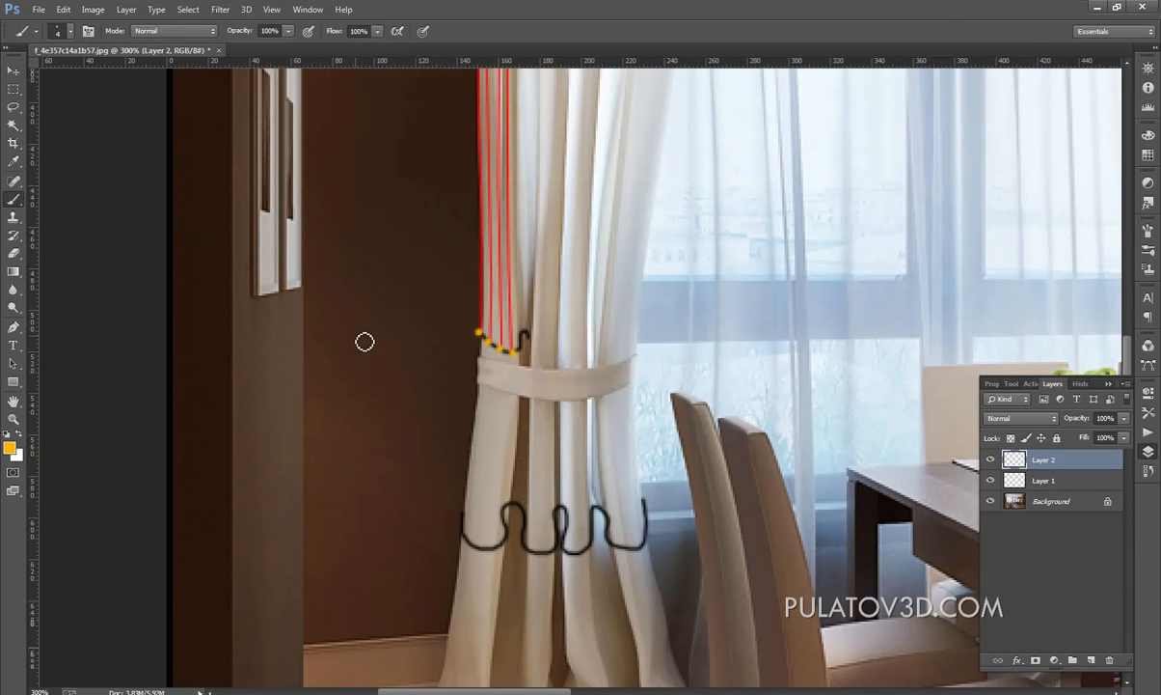
left_click_drag(486, 395, 511, 303)
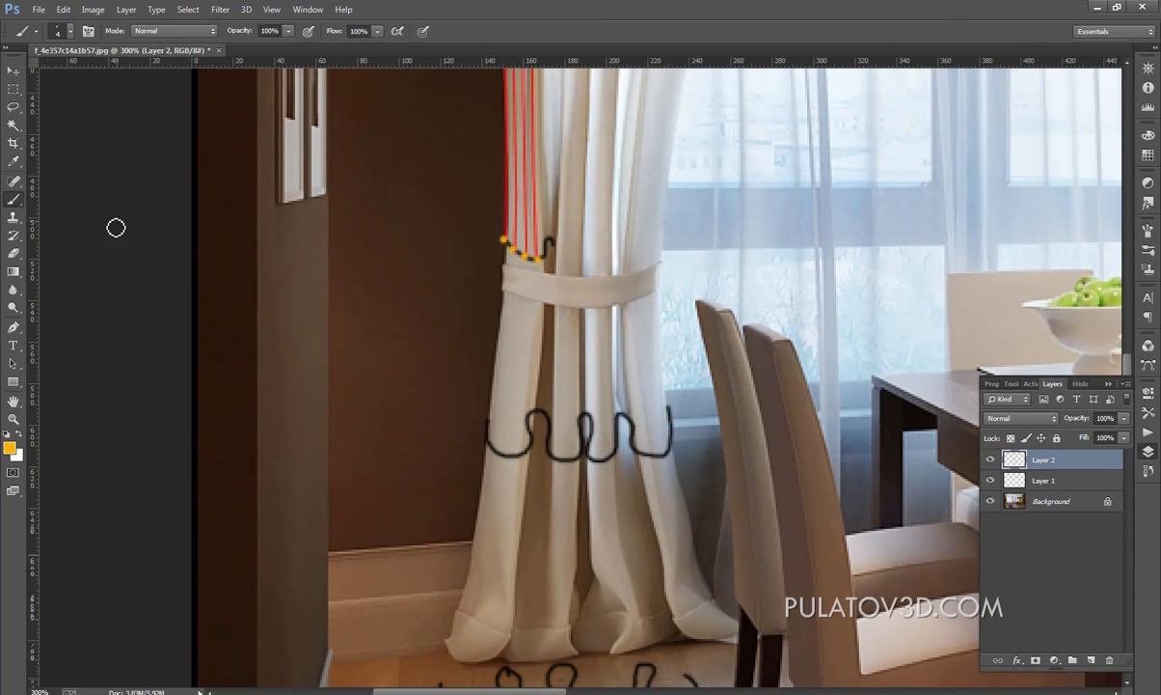
Step: On Layer 1, paint a 1 px red line from the first orange dot above the tieback down the curtain's outer edge to the hem
left_click(10, 447)
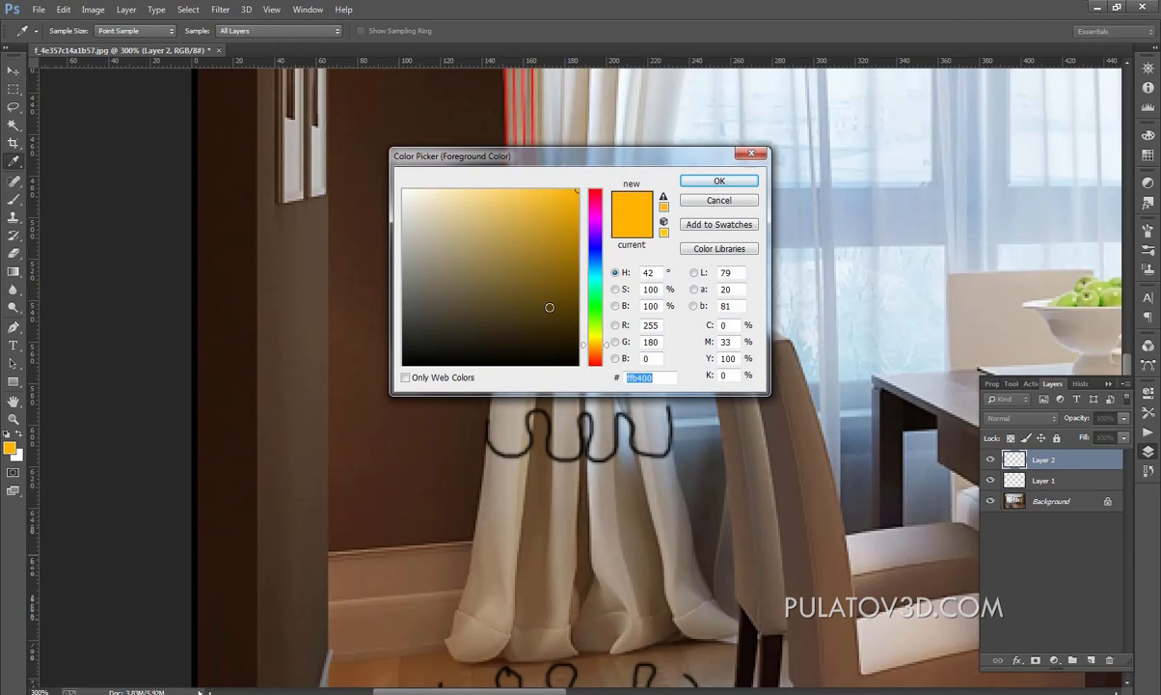
left_click(595, 363)
left_click(719, 180)
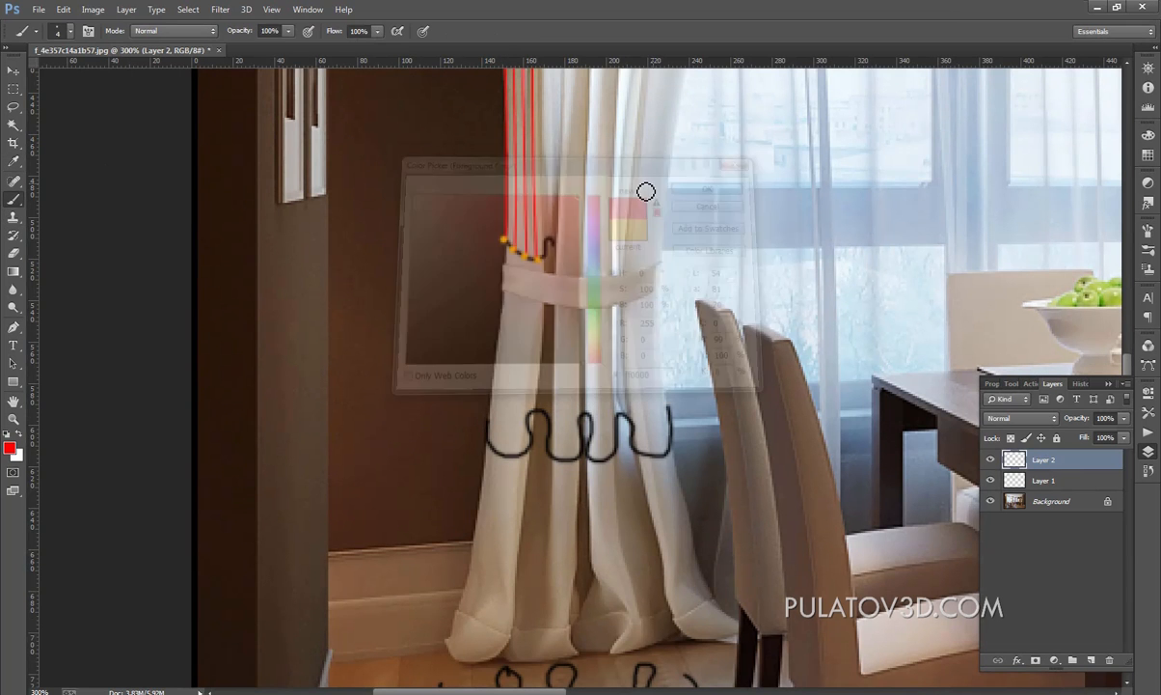
key("bracketleft")
key("bracketleft")
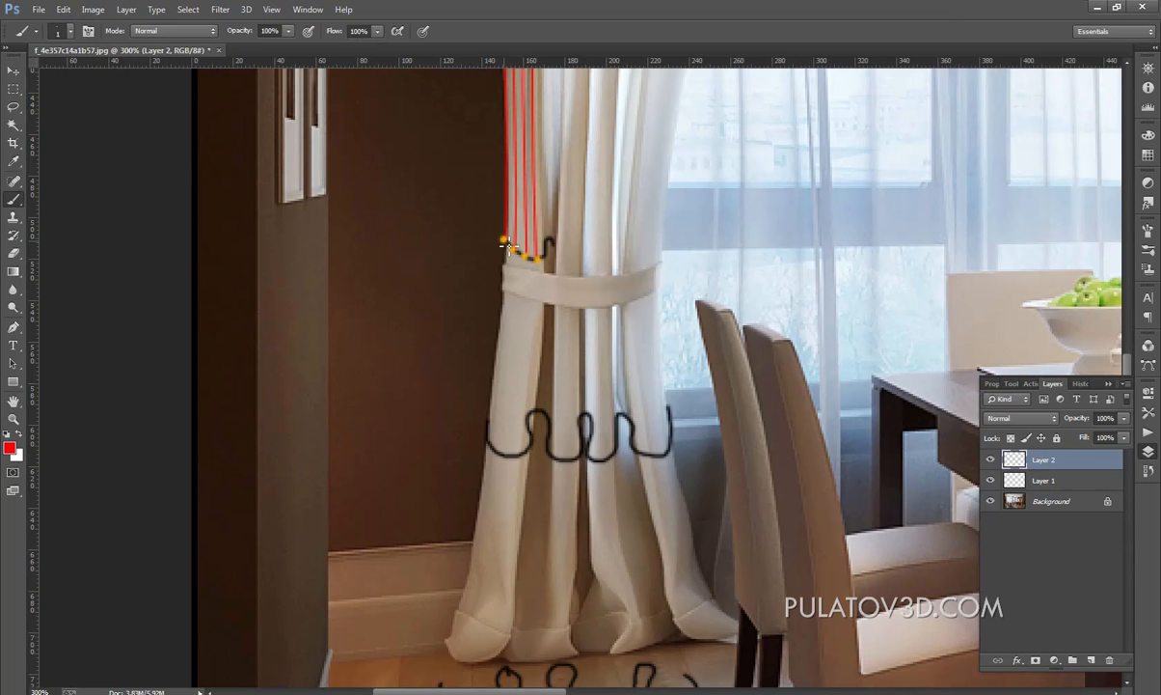
key("bracketright")
left_click(1018, 483)
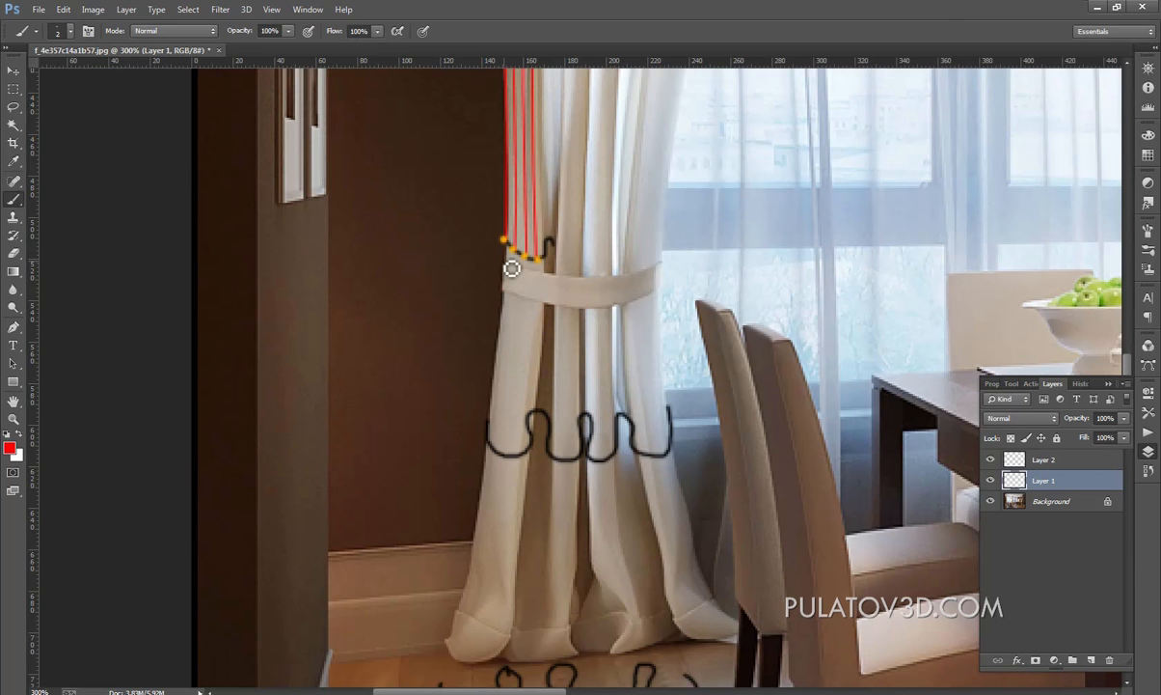
key("bracketleft")
left_click(482, 499, "shift")
left_click(449, 641, "shift")
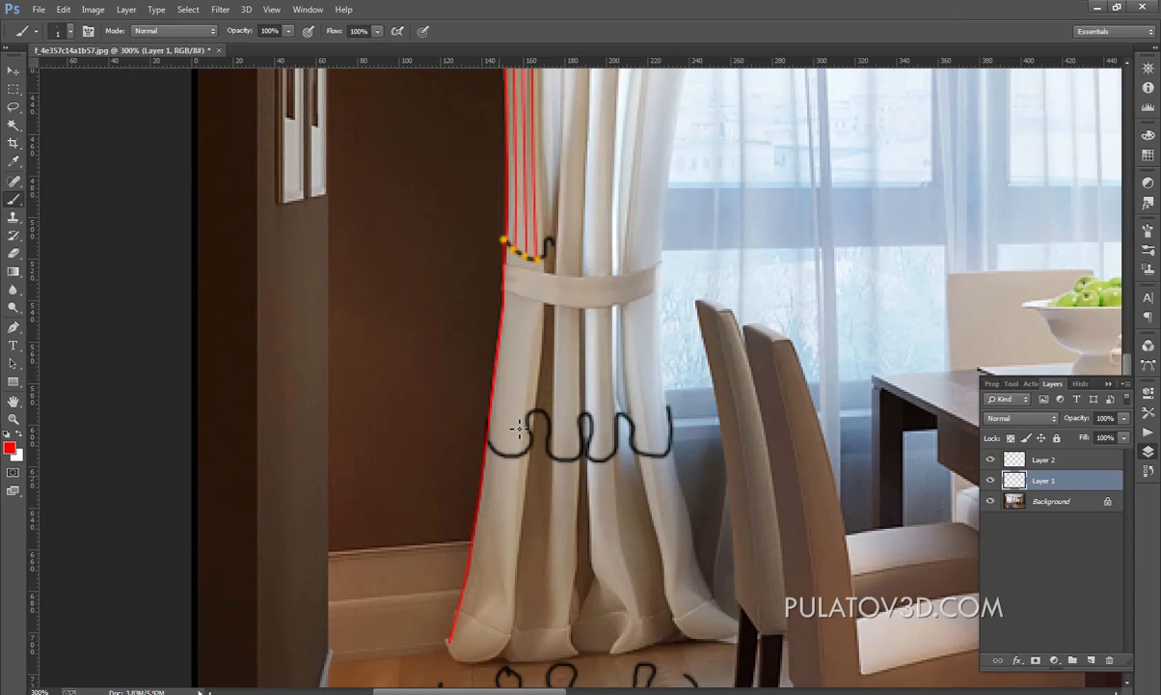
Step: Paint two more red lines from the second and third orange dots down the leftmost fold to the hem
mouse_move(515, 257)
left_mouse_down()
mouse_move(485, 591)
mouse_move(457, 661)
left_mouse_up()
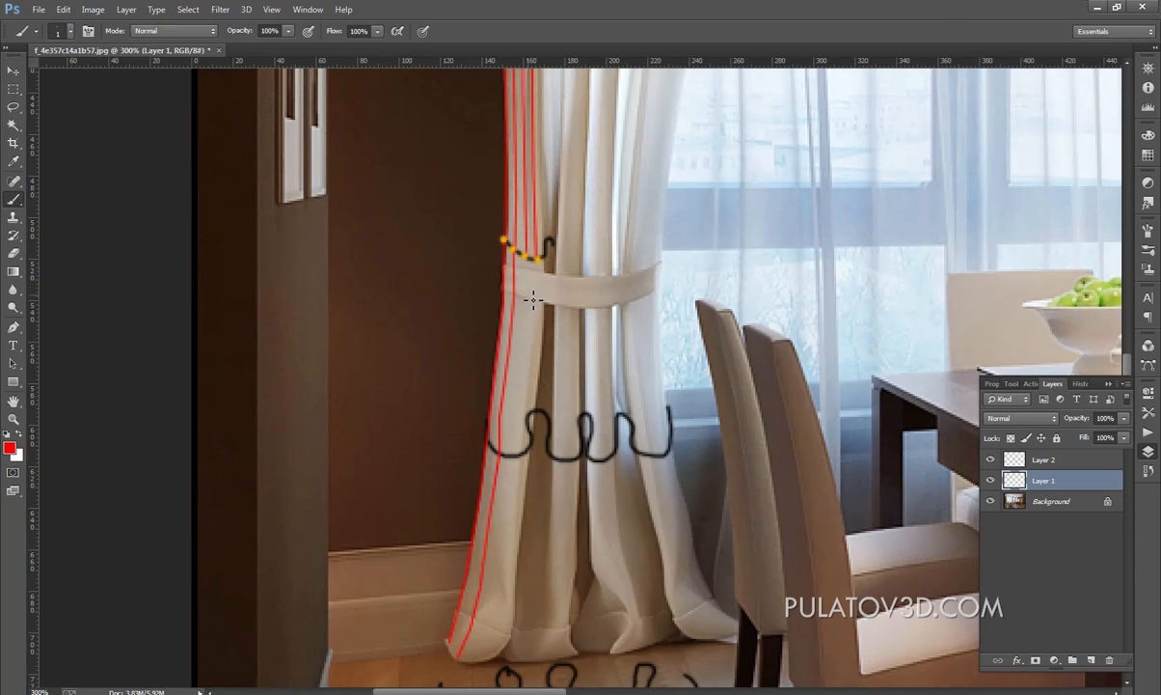
left_click_drag(528, 262, 526, 378)
left_click(513, 487, "shift")
left_click(491, 644, "shift")
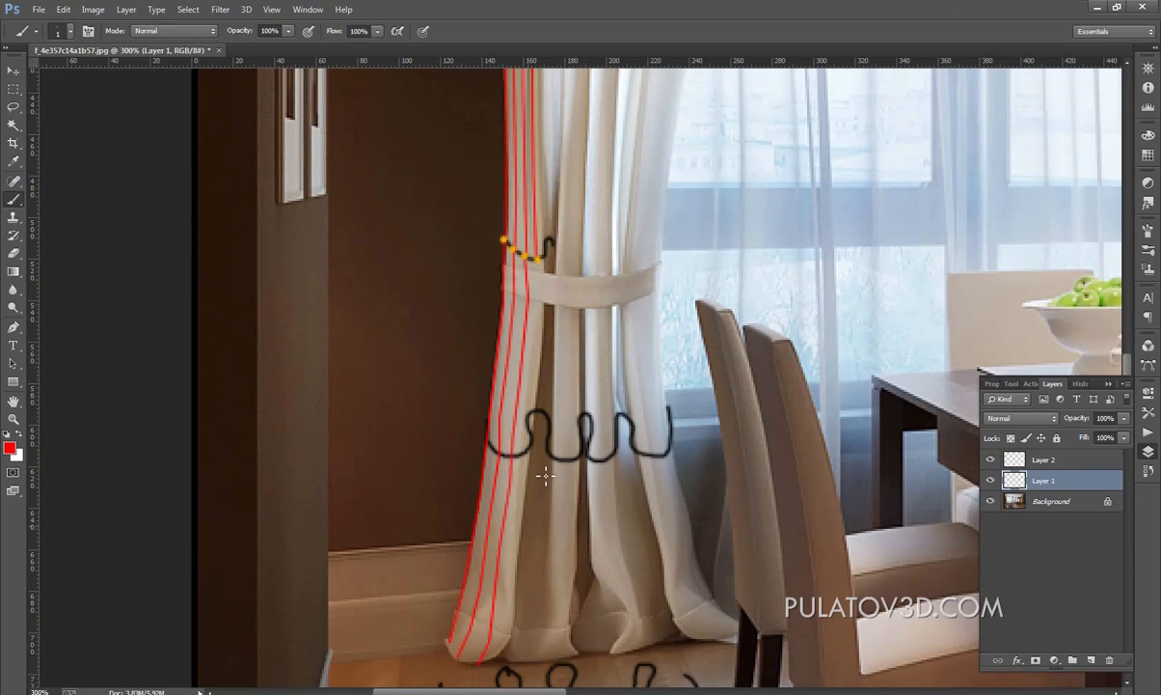
Step: Paint a segmented red line from the fourth orange dot along the leftmost fold's inner edge to the hem
left_click(539, 339, "shift")
left_click(533, 431, "shift")
left_click(527, 482, "shift")
left_click(521, 545, "shift")
left_click(514, 595, "shift")
left_click(509, 643, "shift")
left_click(496, 658, "shift")
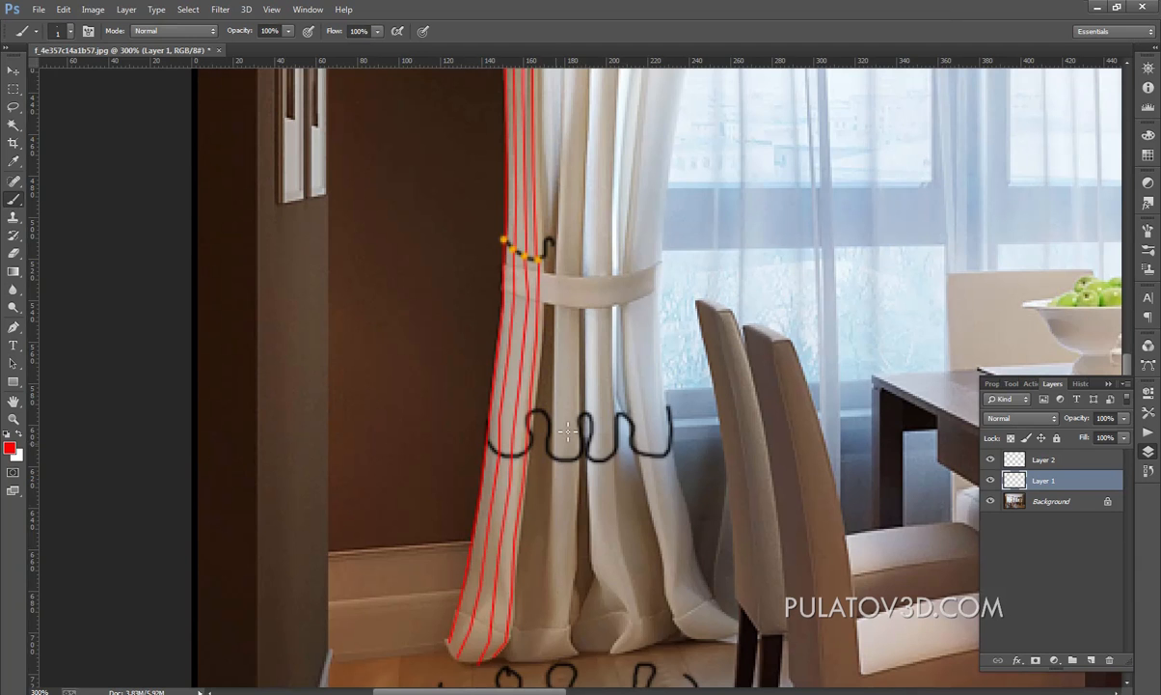
Step: Look over the red fold lines along the curtain's full height, from the pelmet wave to the hem
left_click_drag(585, 282, 514, 229)
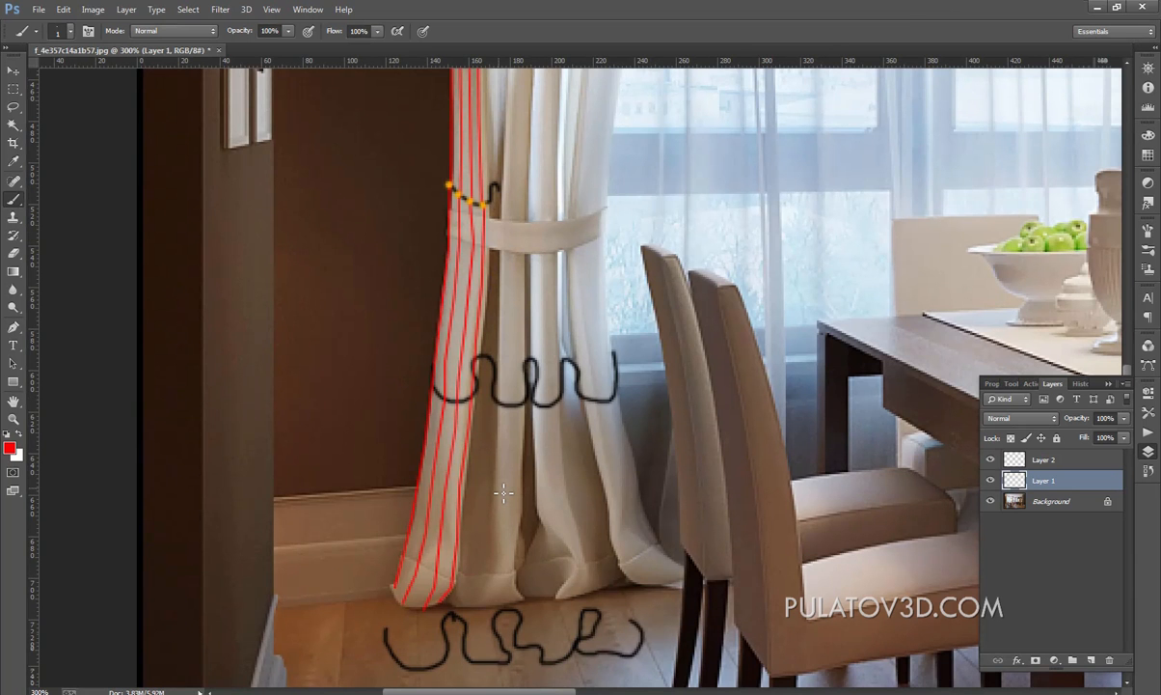
left_click_drag(508, 338, 519, 571)
left_click_drag(460, 145, 444, 328)
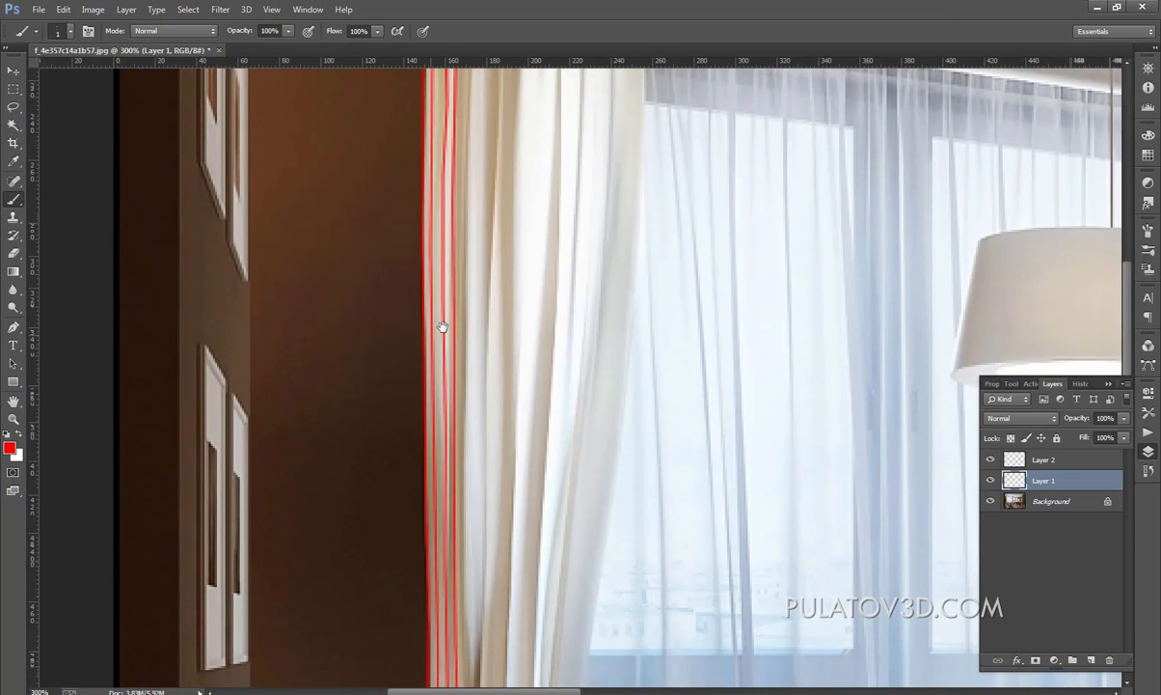
key("ctrl+minus")
left_click_drag(596, 565, 655, 120)
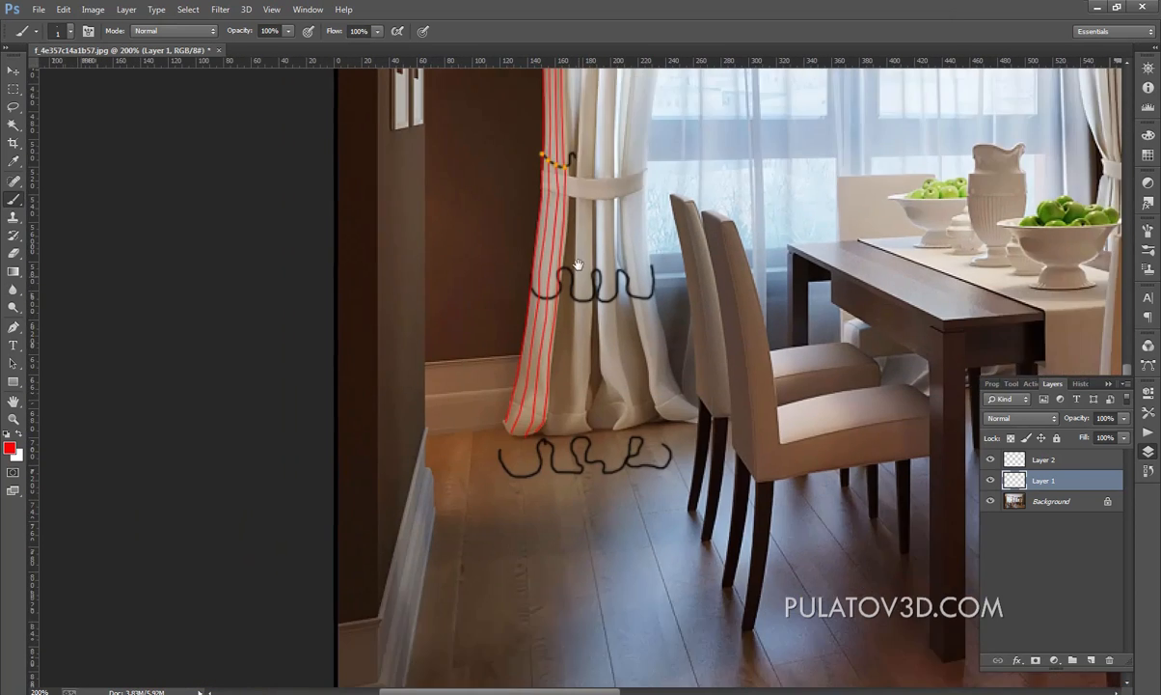
left_click_drag(581, 127, 577, 542)
left_click_drag(546, 245, 533, 223)
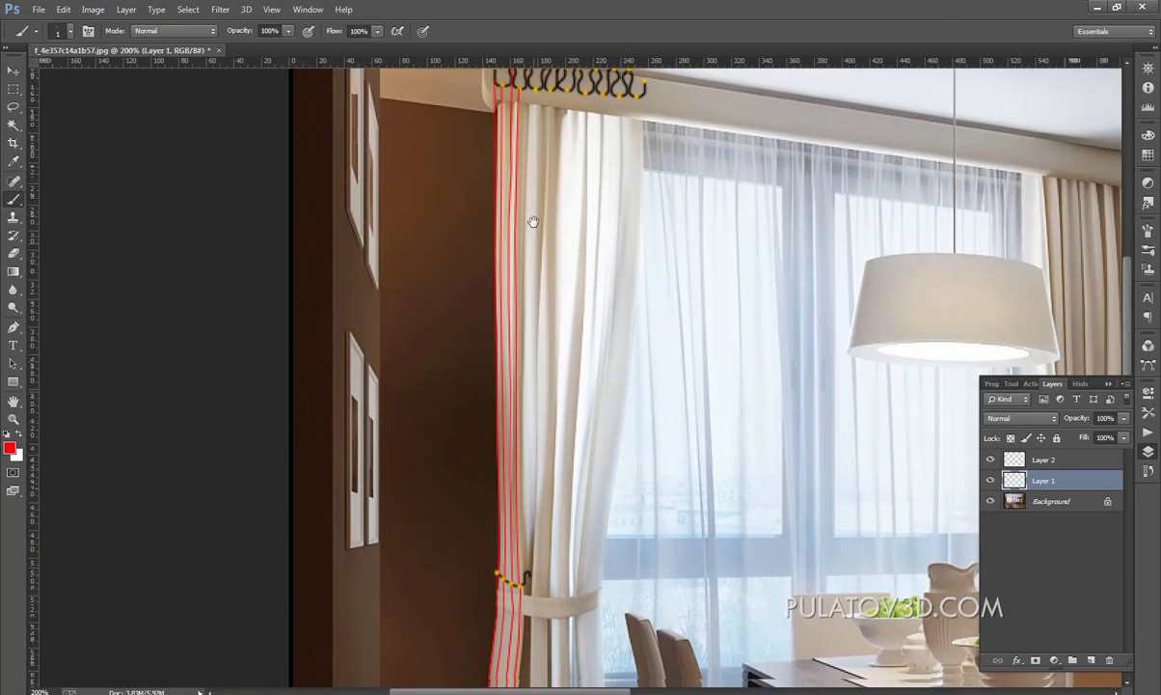
left_click_drag(515, 612, 515, 403)
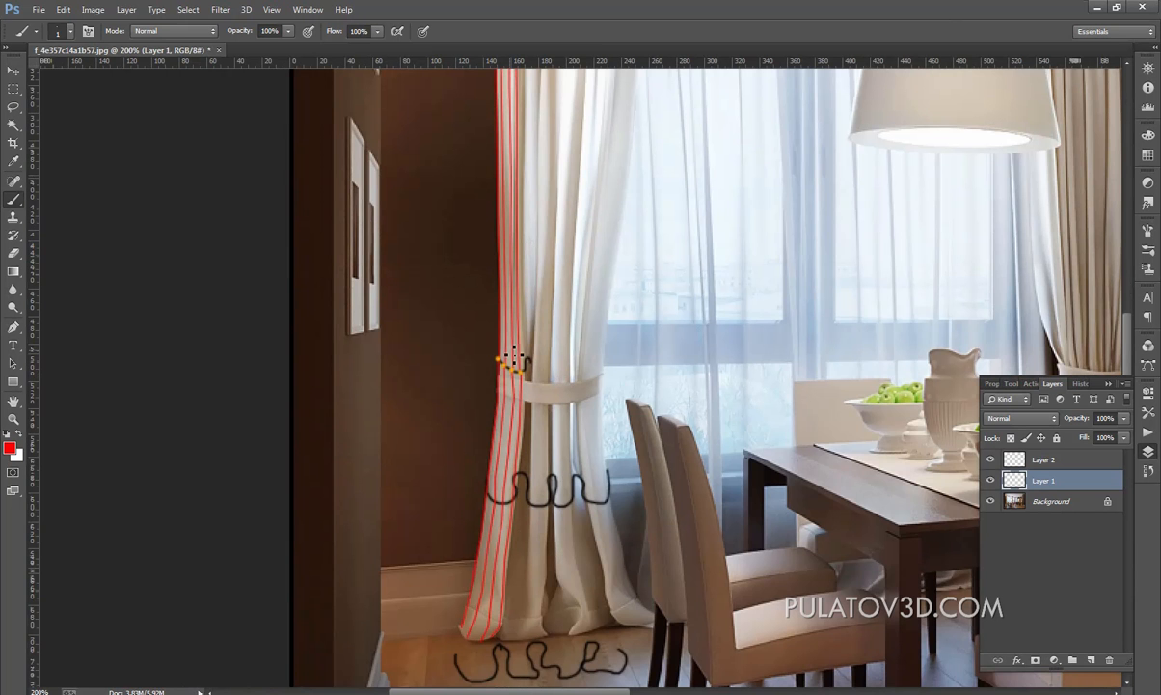
left_click_drag(507, 222, 507, 298)
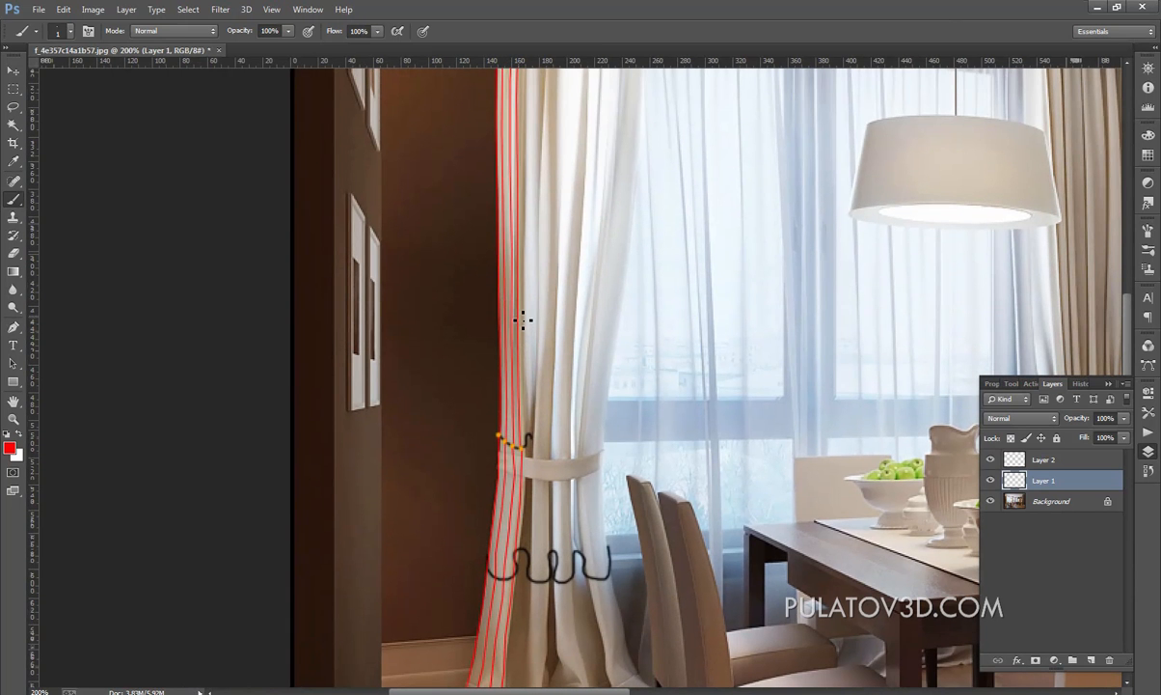
left_click_drag(520, 421, 518, 337)
left_click_drag(531, 380, 518, 453)
left_click_drag(515, 277, 493, 483)
left_click_drag(494, 336, 493, 345)
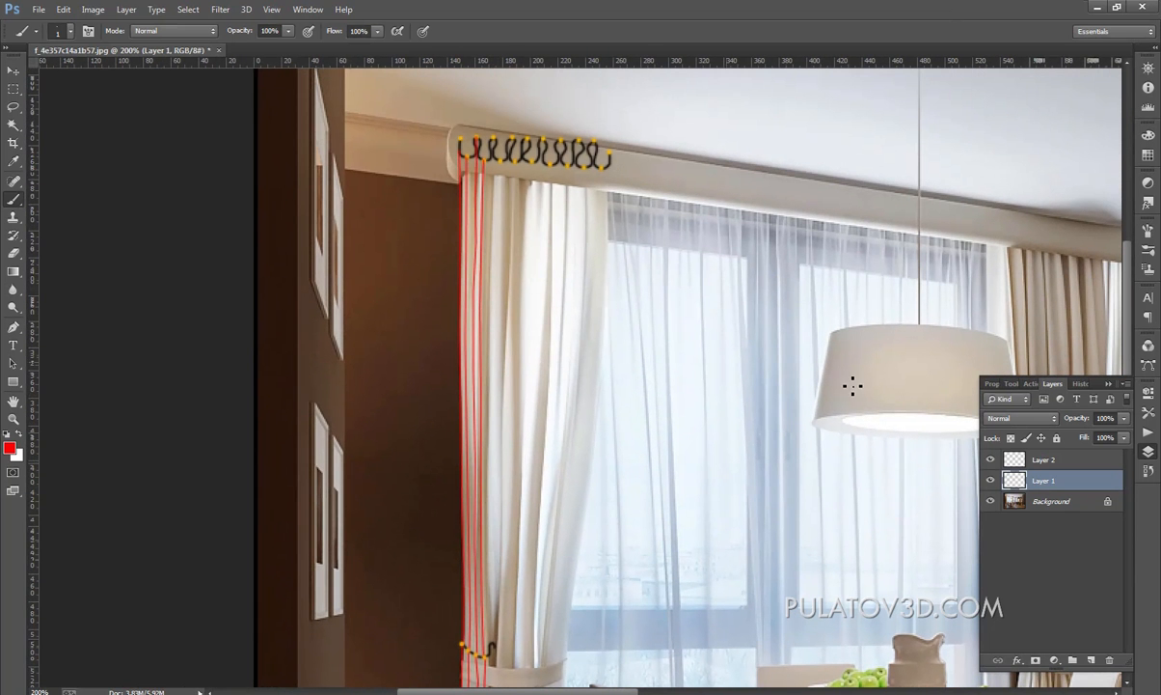
Step: Create a new layer above Layer 1 and set the brush's foreground colour to 46b304
left_click(1091, 661)
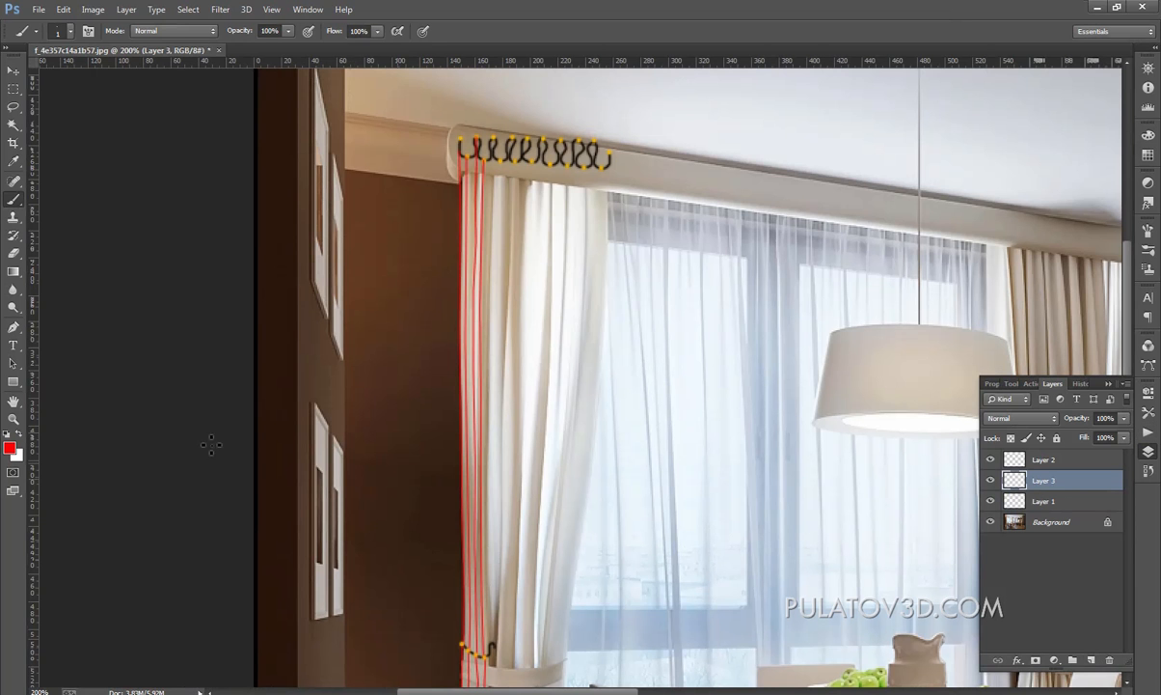
left_click(10, 447)
mouse_move(595, 357)
left_mouse_down()
mouse_move(598, 323)
mouse_move(569, 266)
mouse_move(575, 241)
left_mouse_up()
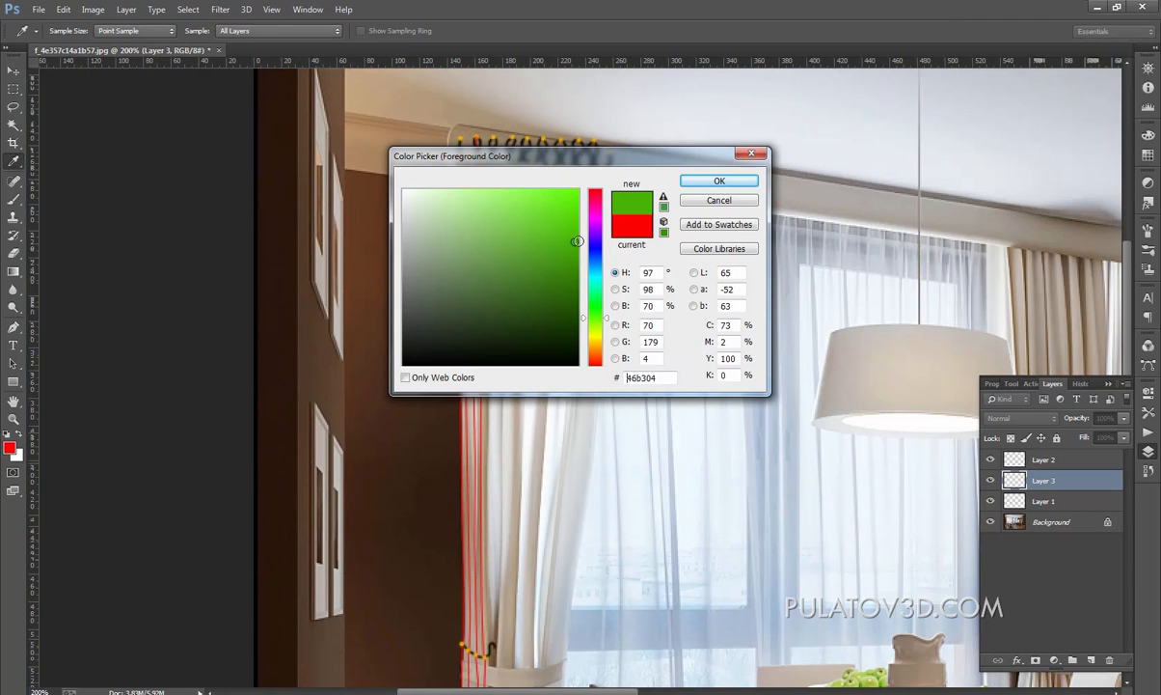
left_click(718, 182)
key("b")
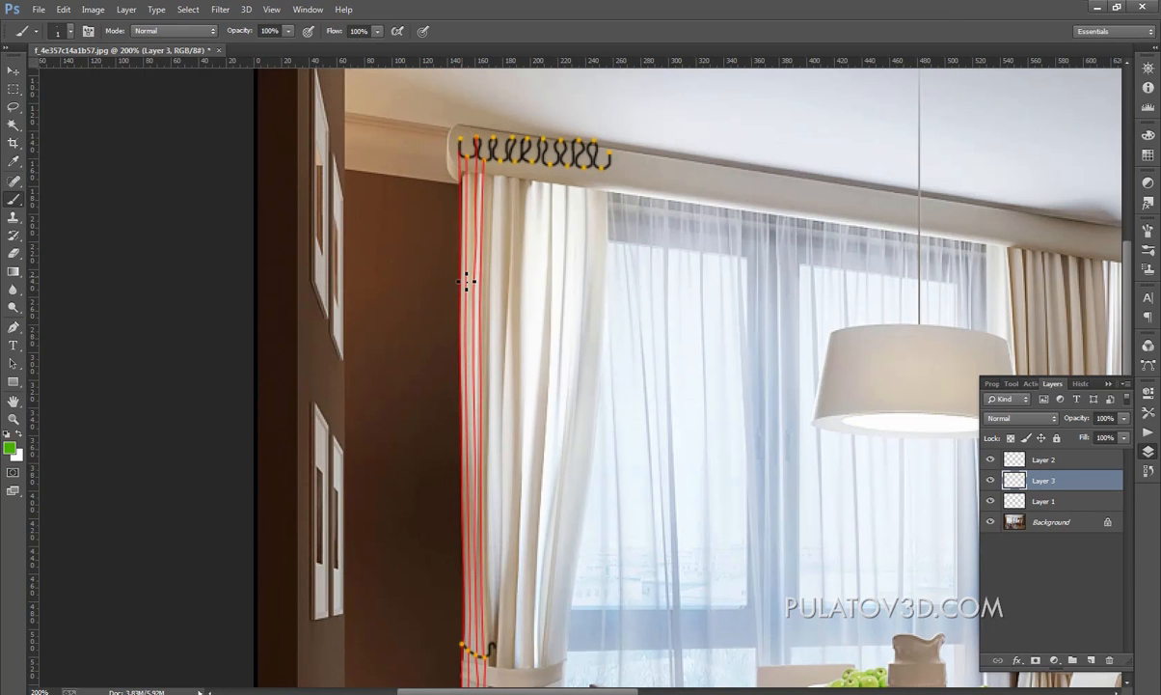
Step: Try wavy green lines across the curtain's upper part, its middle and just above the tieback, and undo them
mouse_move(480, 282)
left_mouse_down()
mouse_move(553, 282)
mouse_move(613, 297)
left_mouse_up()
mouse_move(545, 360)
left_mouse_down()
mouse_move(544, 239)
mouse_move(559, 323)
mouse_move(550, 257)
left_mouse_up()
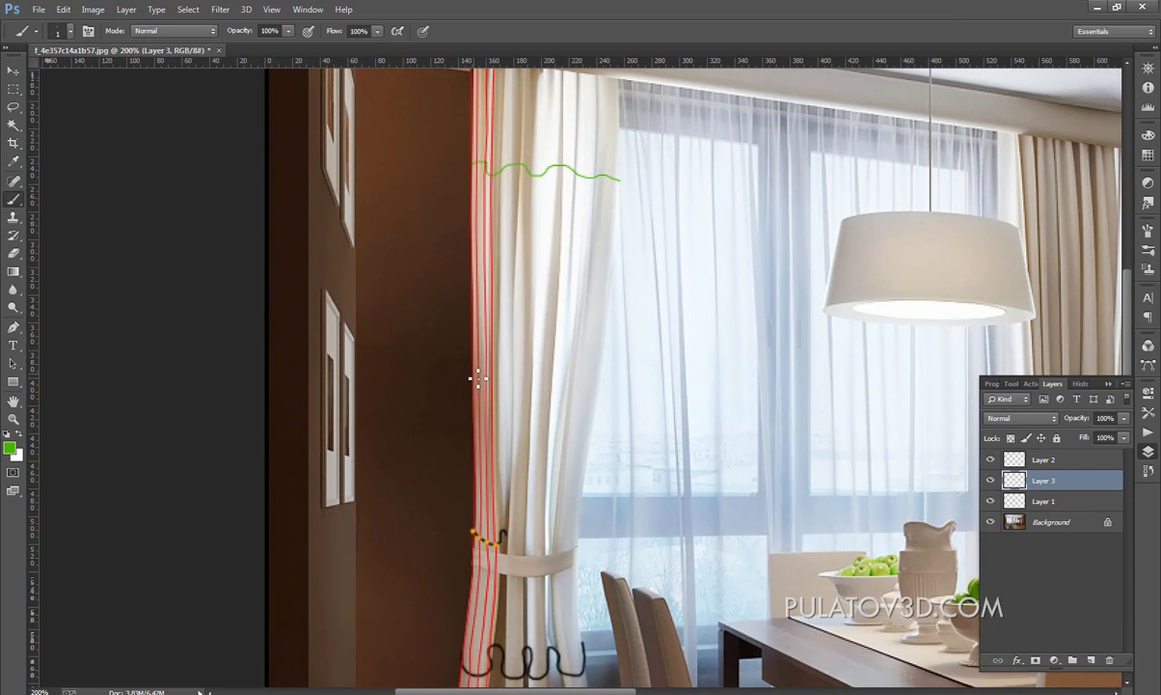
left_click_drag(480, 375, 603, 373)
mouse_move(570, 448)
left_mouse_down()
mouse_move(568, 344)
mouse_move(534, 375)
mouse_move(568, 376)
left_mouse_up()
left_click_drag(563, 292, 557, 517)
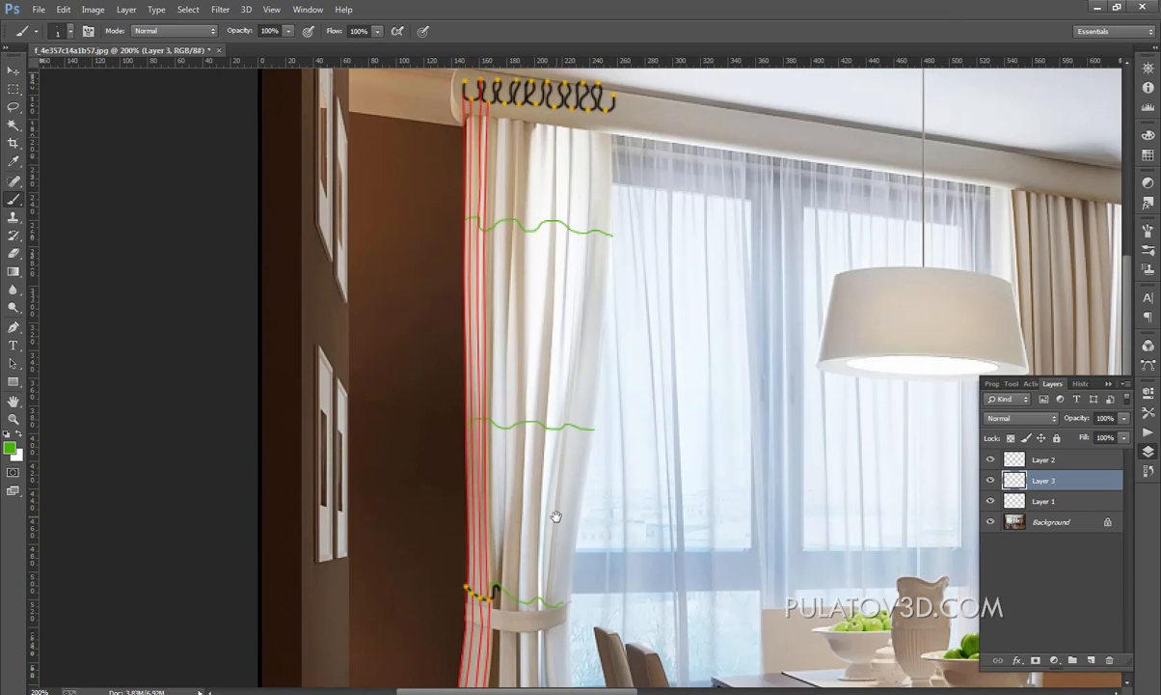
key("ctrl+alt+z")
key("ctrl+alt+z")
key("ctrl+alt+z")
key("ctrl+alt+z")
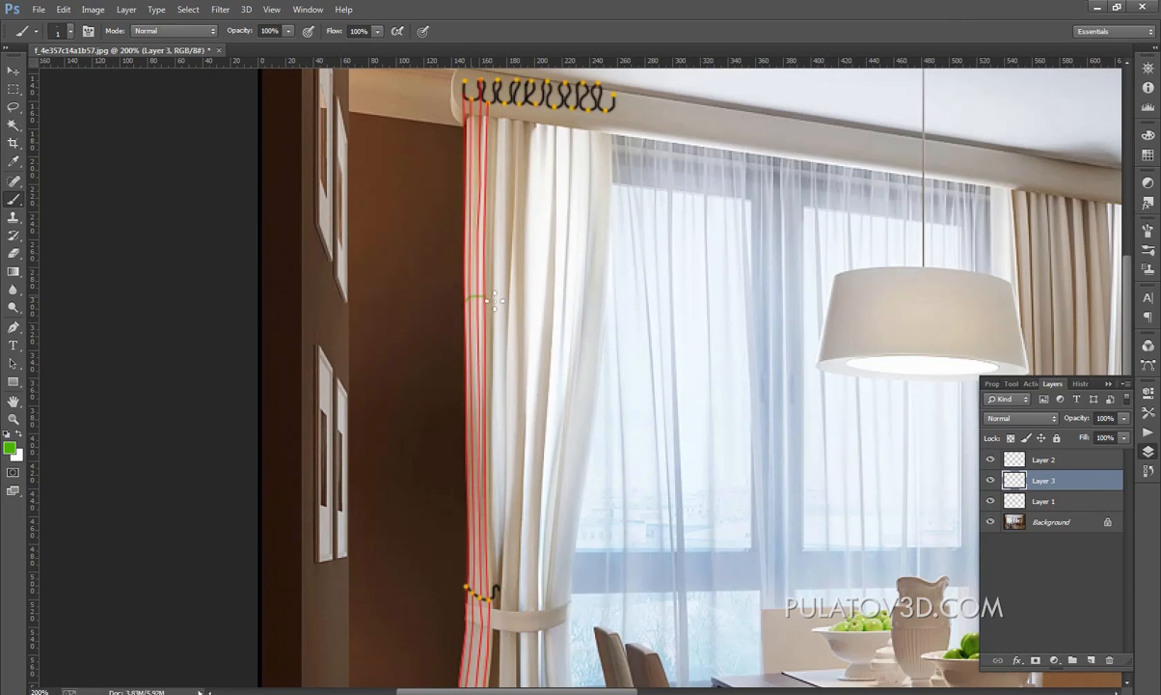
Step: Paint a wavy green line across the upper curtain and another above the tieback, continuing the short black curve to the curtain's inner edge
left_click_drag(468, 292, 614, 292)
left_click_drag(558, 364, 553, 255)
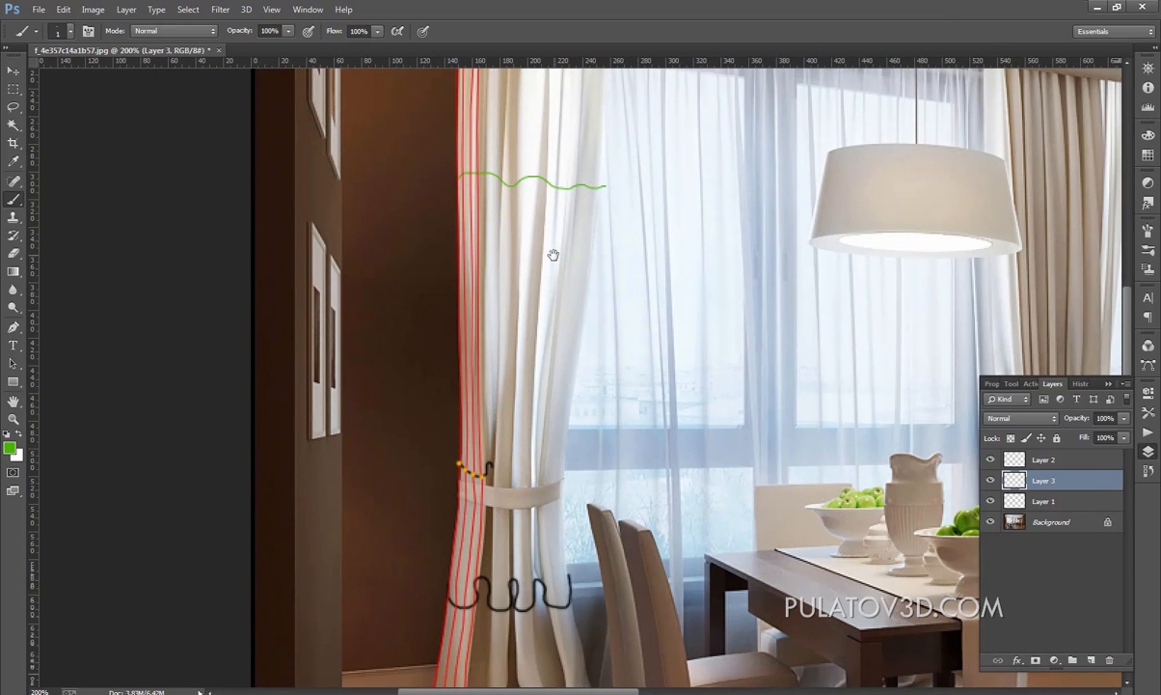
left_click_drag(488, 469, 562, 467)
scroll(559, 473, "up", 5)
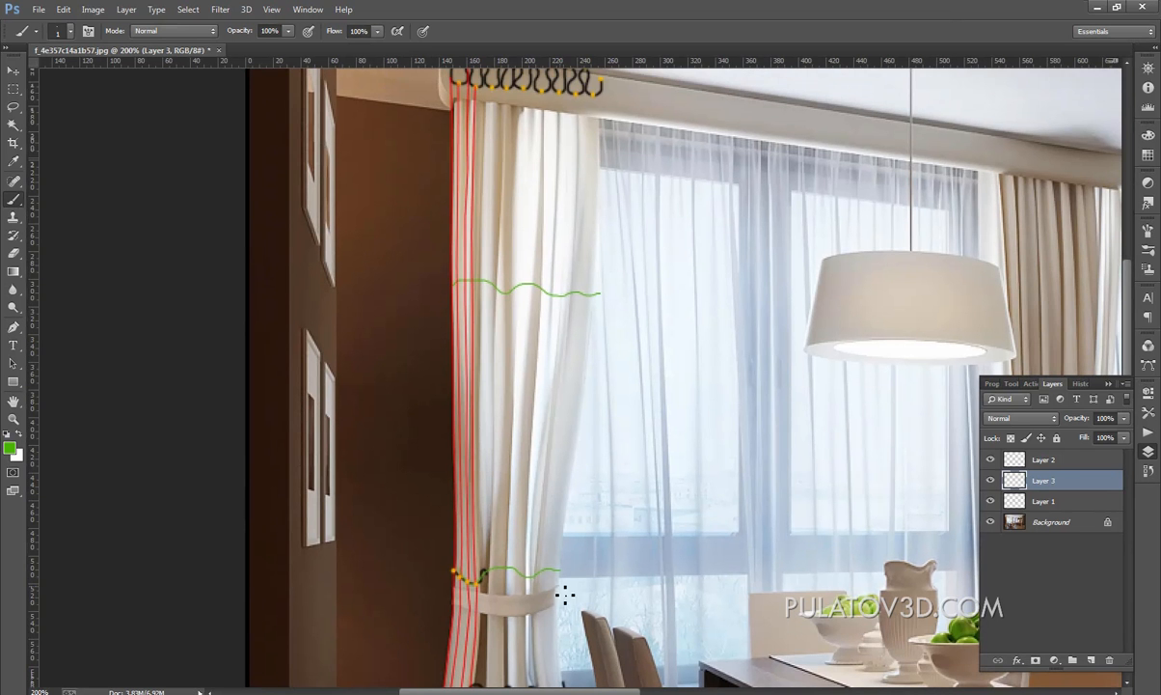
Step: Paint a wavy green line over the black fold curve below the tieback
scroll(544, 456, "down", 5)
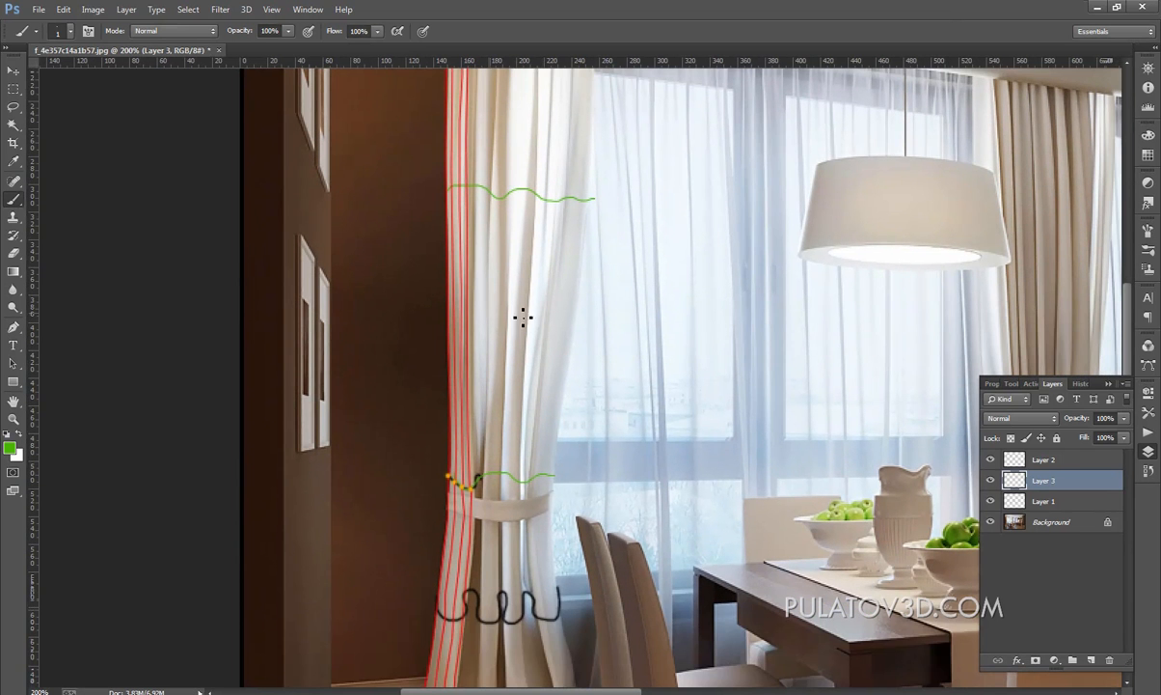
scroll(502, 367, "down", 10)
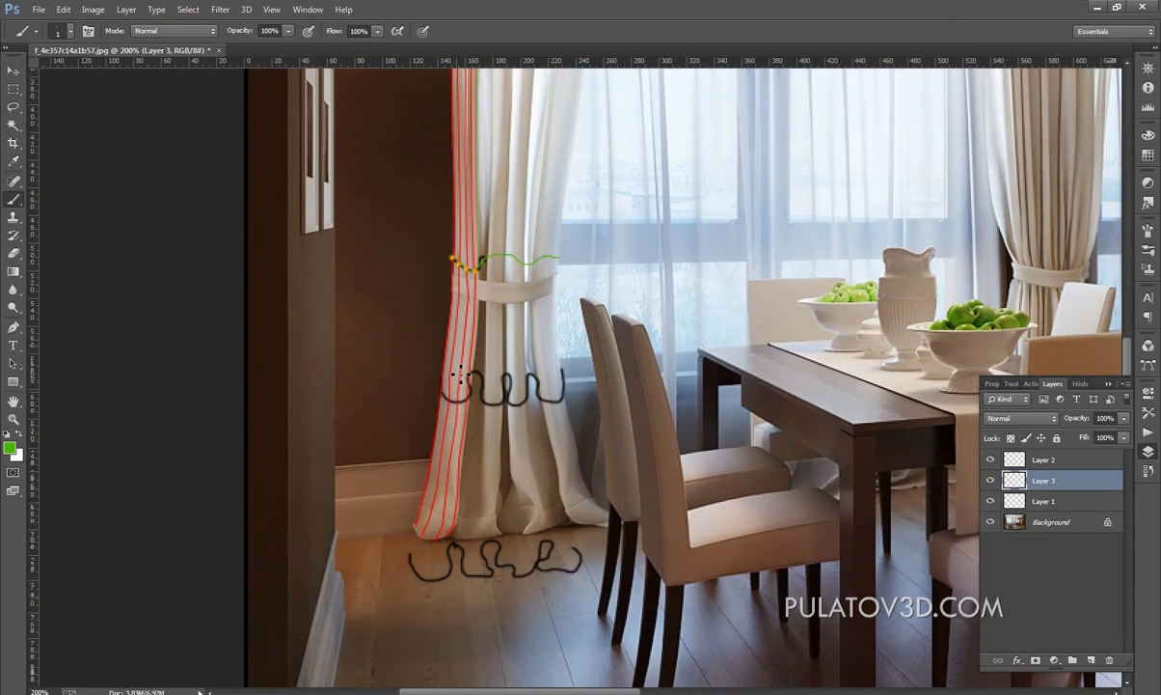
left_click_drag(445, 386, 461, 406)
Step: Paint green lines across the curtain's bottom, one along the hem and a wavy one just above it
scroll(524, 446, "down", 3)
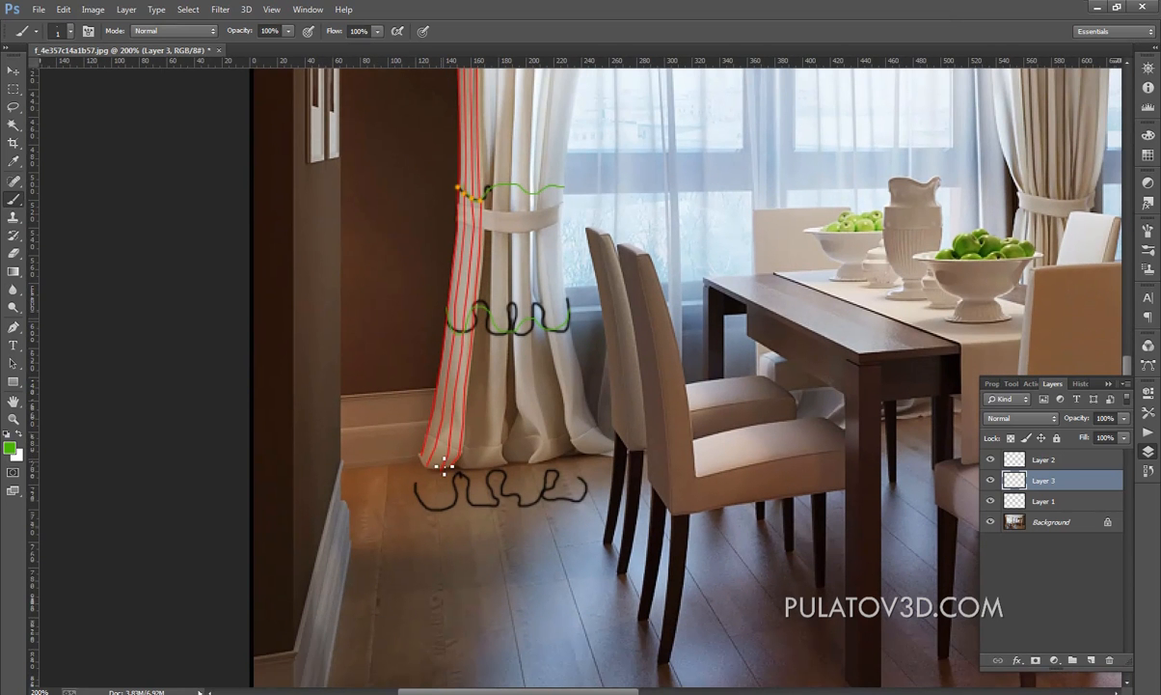
left_click_drag(435, 473, 585, 468)
left_click_drag(433, 424, 477, 445)
left_click_drag(481, 440, 579, 432)
key("ctrl+z")
Step: Switch to the Move tool and look over the green and red fold lines from the hem up to the pelmet
left_click(23, 75)
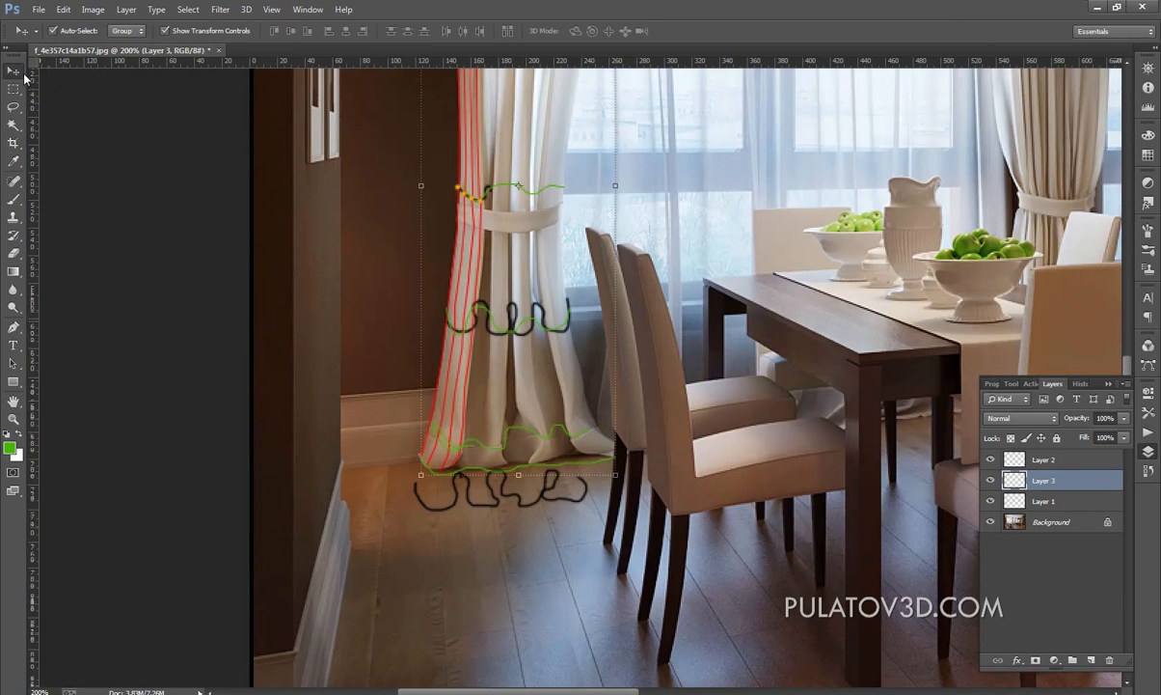
key("ctrl+minus")
left_click_drag(365, 250, 306, 398)
left_click(381, 256)
key("ctrl+plus")
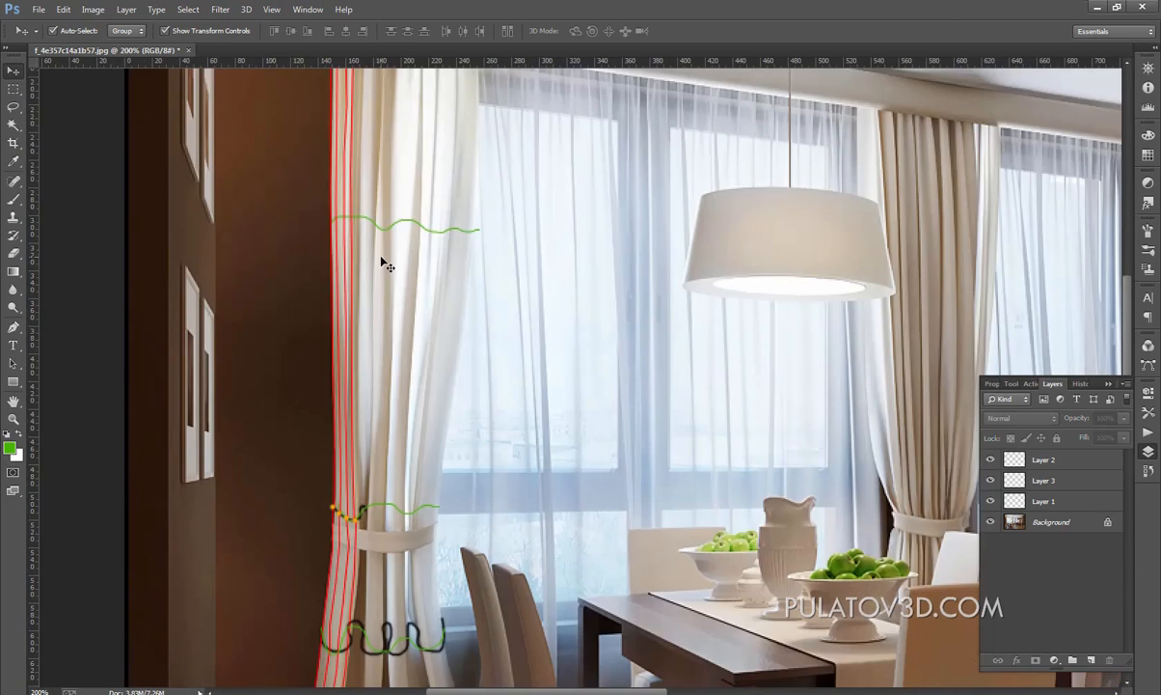
left_click_drag(469, 249, 489, 319)
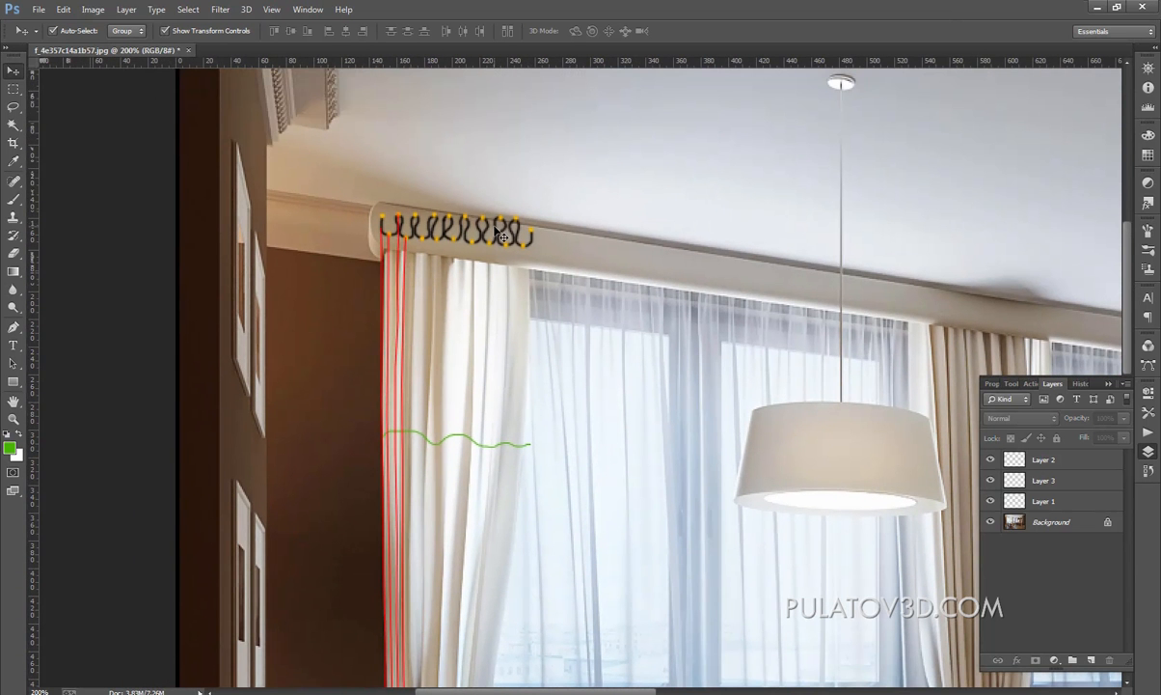
scroll(475, 312, "down", 8)
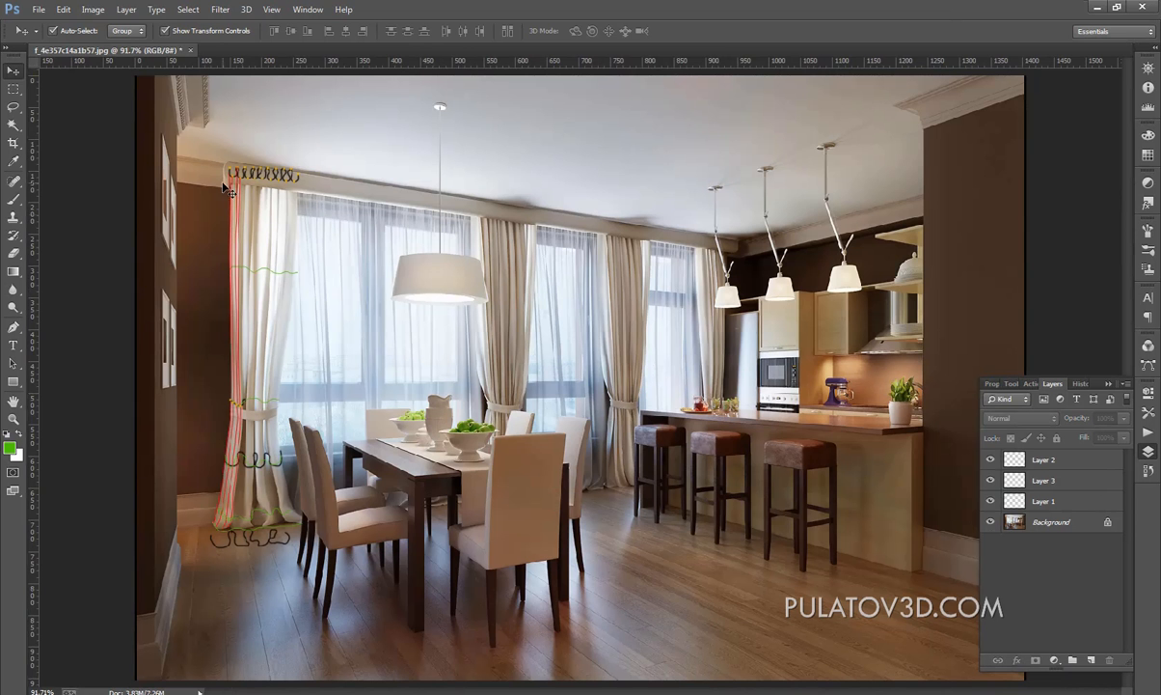
Step: Crop the image to the marked curtain, from above the pelmet to below the floor sketch, about 300 px wide, and fit it to the window
left_click(13, 143)
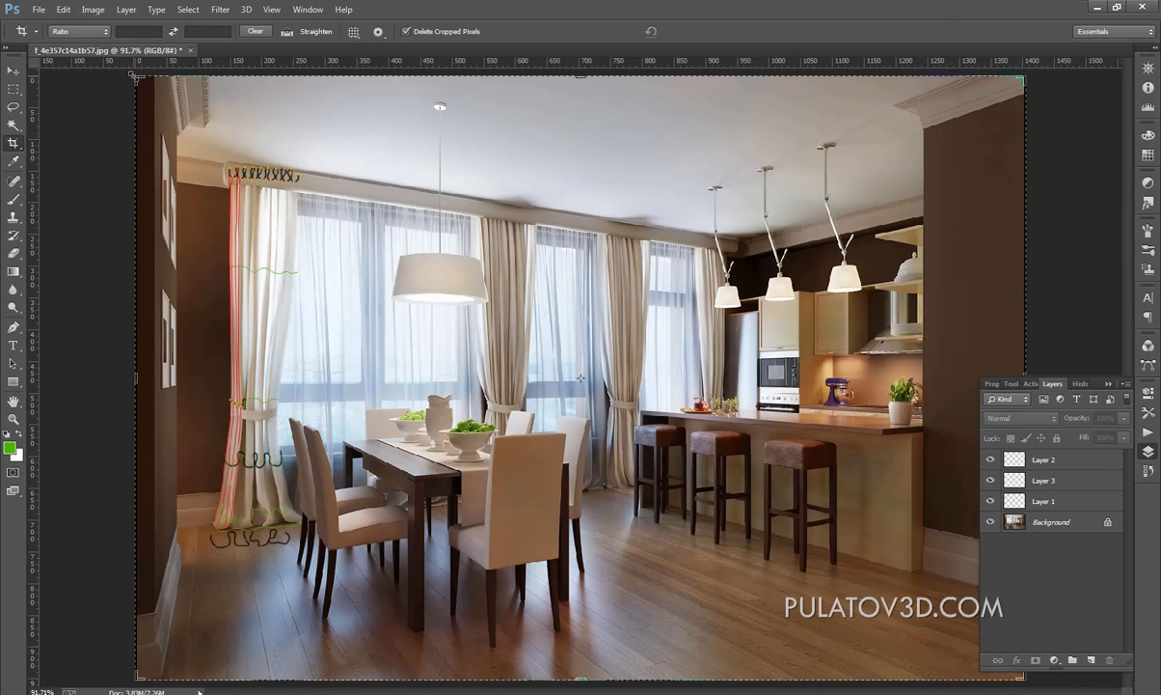
left_click_drag(136, 77, 174, 115)
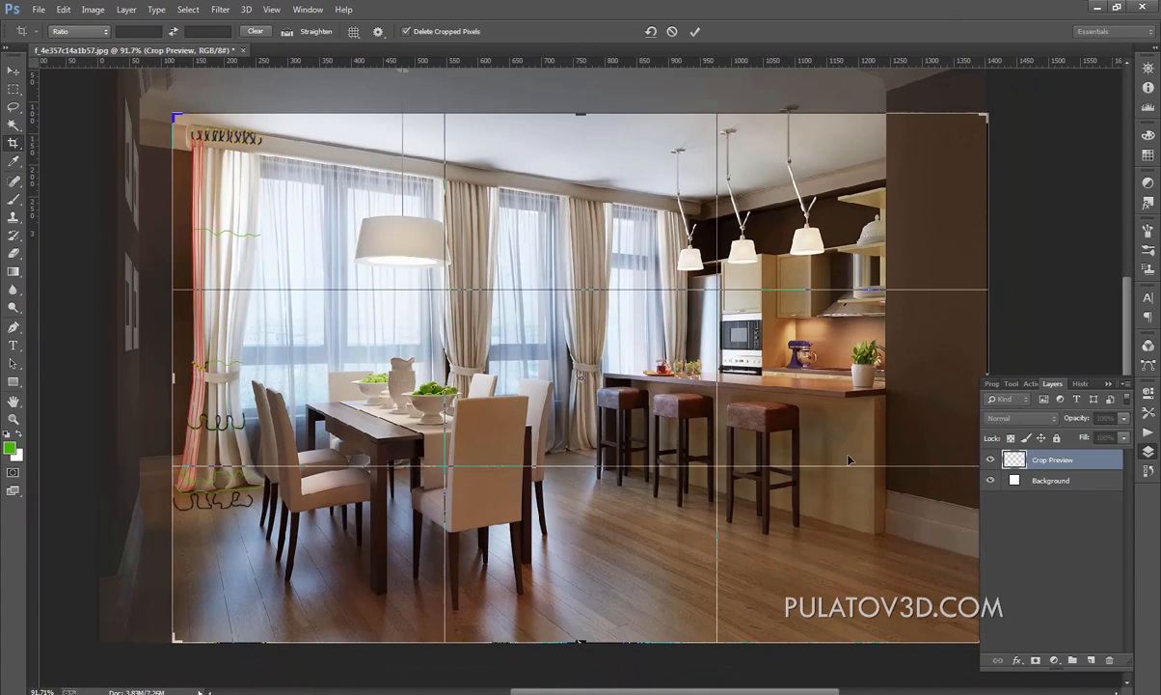
left_click_drag(976, 642, 649, 378)
left_click_drag(579, 495, 580, 579)
left_click_drag(515, 380, 499, 378)
left_click_drag(665, 379, 683, 378)
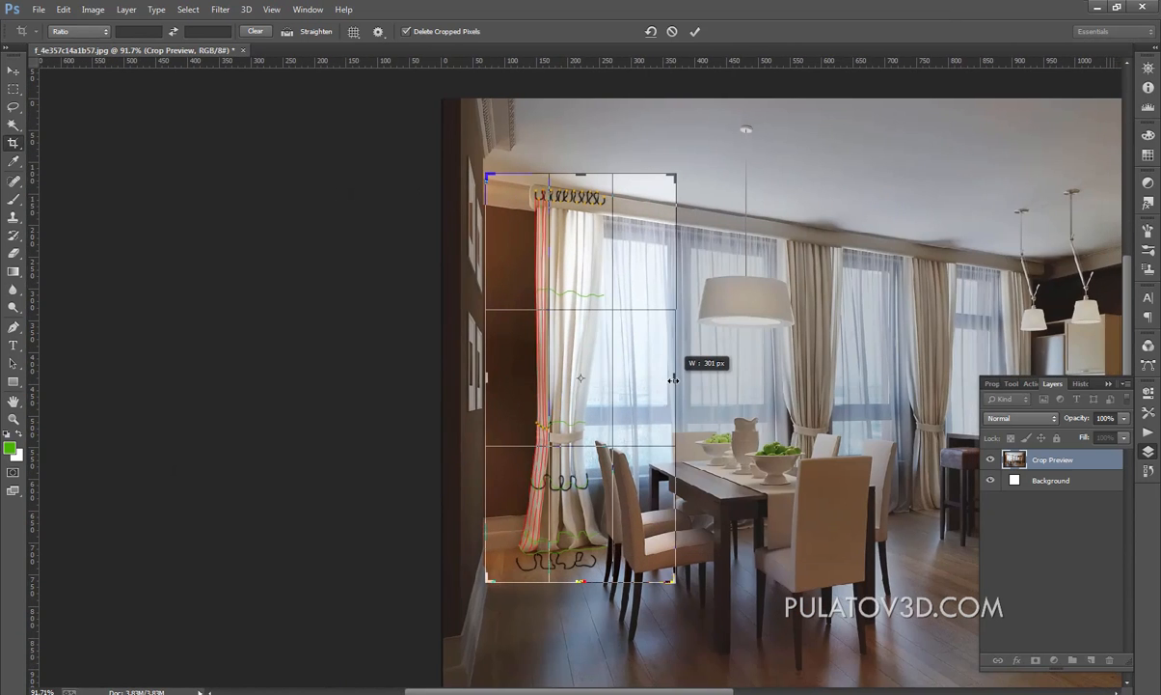
key("Return")
key("v")
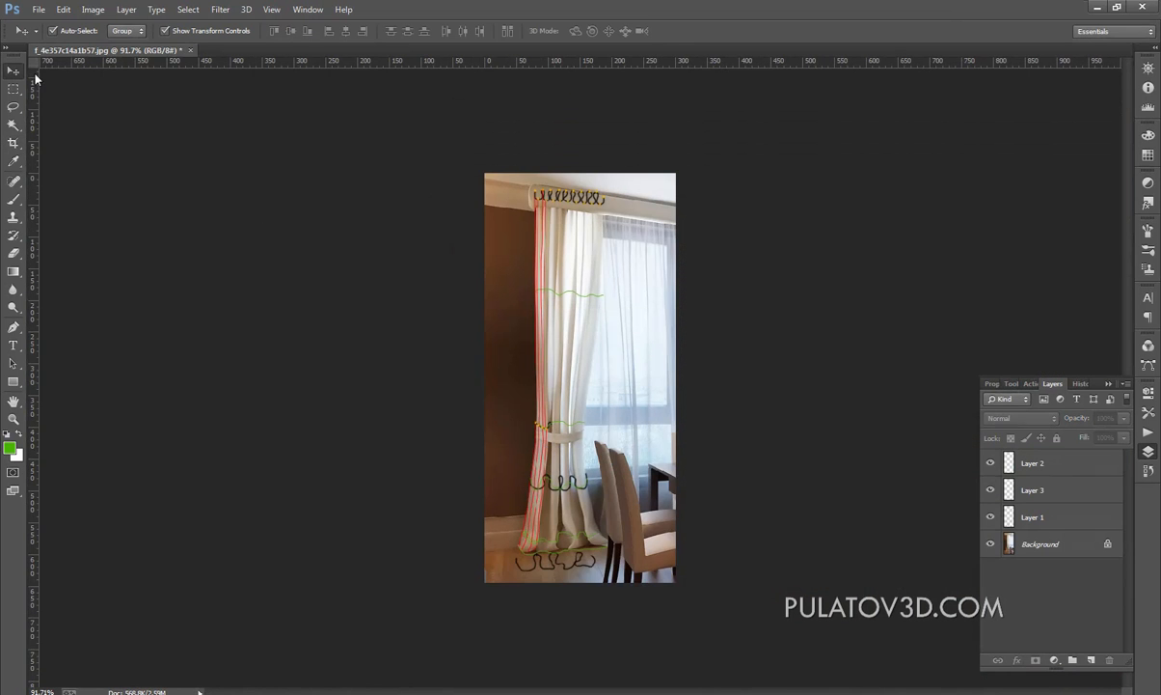
key("ctrl+0")
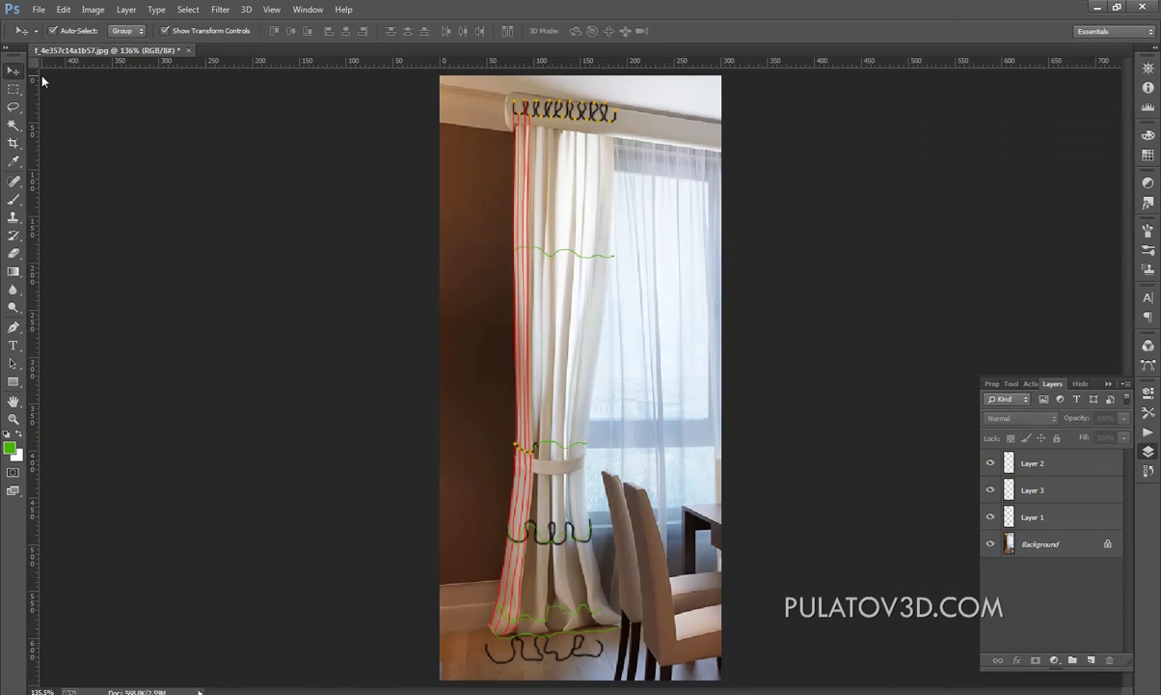
Step: Save the cropped curtain image as a JPEG copy named Parda in the Samples folder, at maximum quality 12, Baseline ("Standard")
key("ctrl+shift+s")
left_click(243, 551)
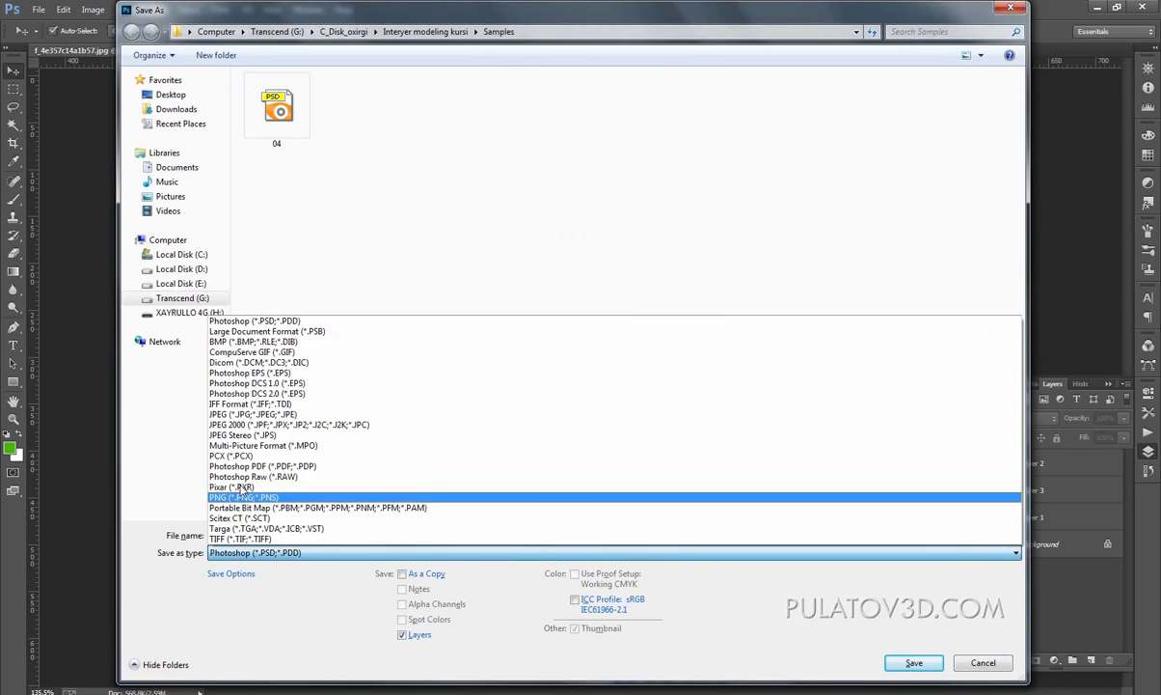
left_click(241, 414)
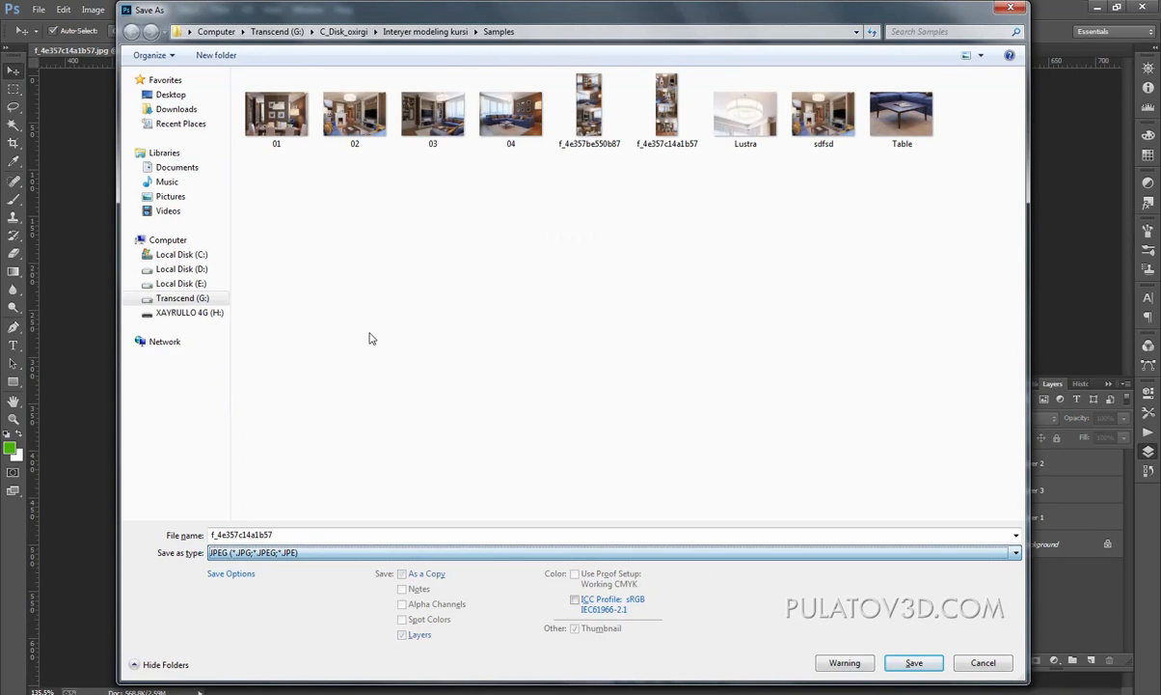
double_click(241, 535)
type("Parda")
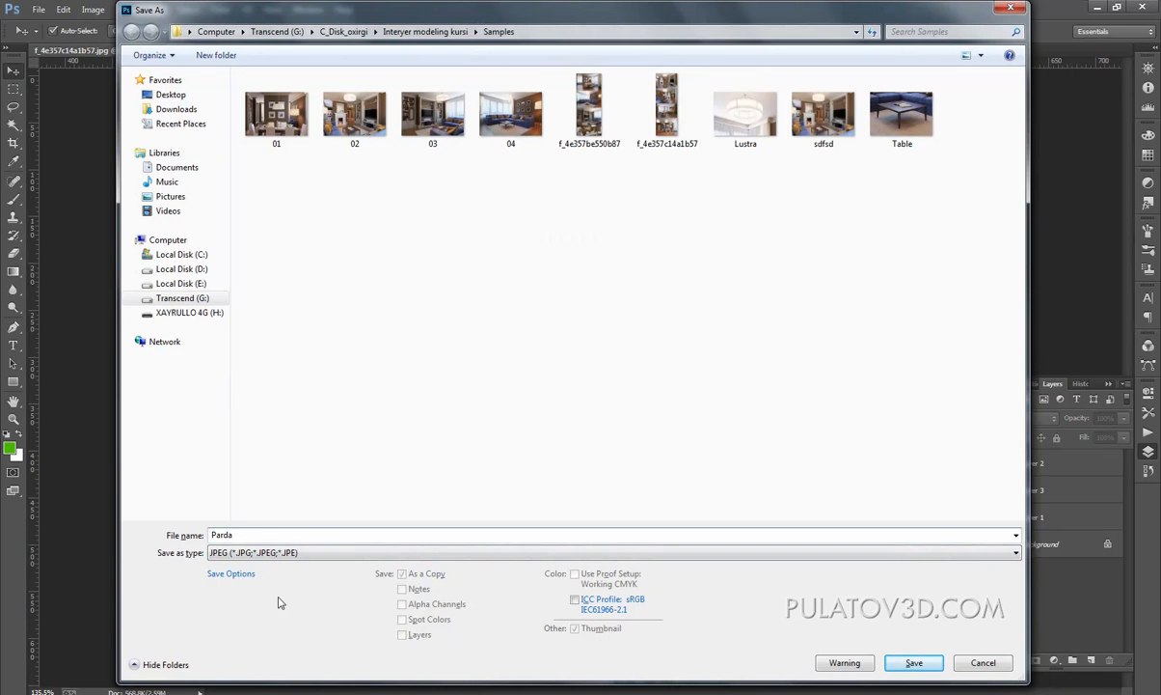
left_click(916, 663)
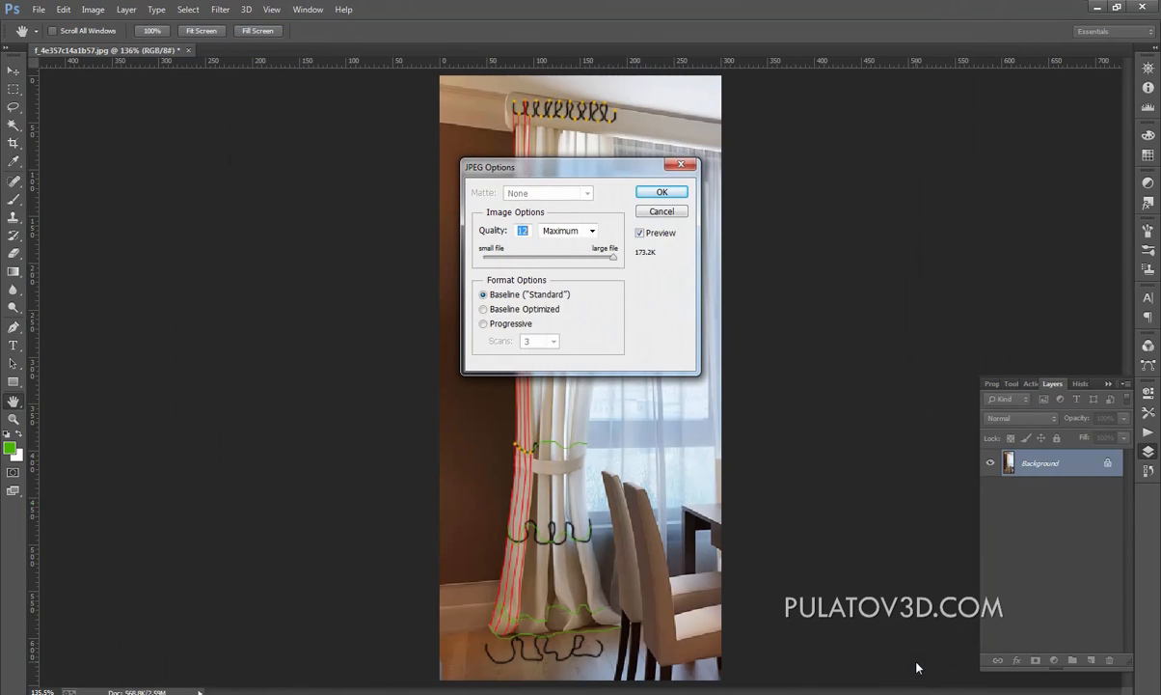
left_click(672, 196)
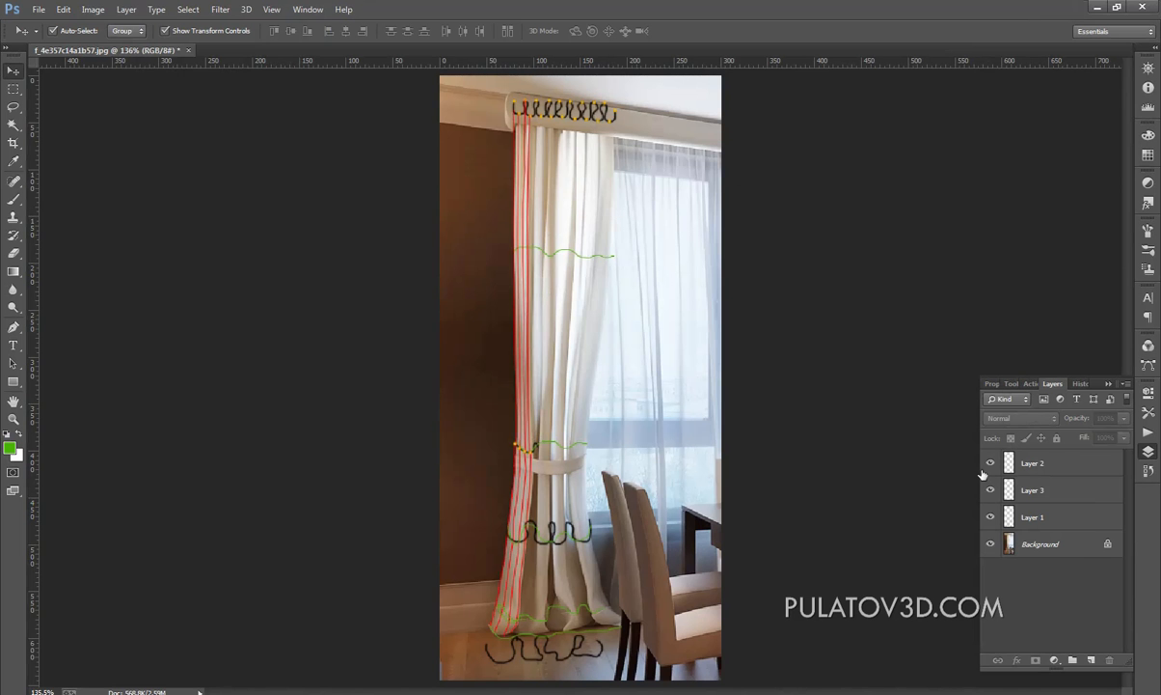
Step: Undo the crop and save the full image with its layers as the Photoshop file f_4e357c14a1b57 in the Samples folder
key("ctrl+z")
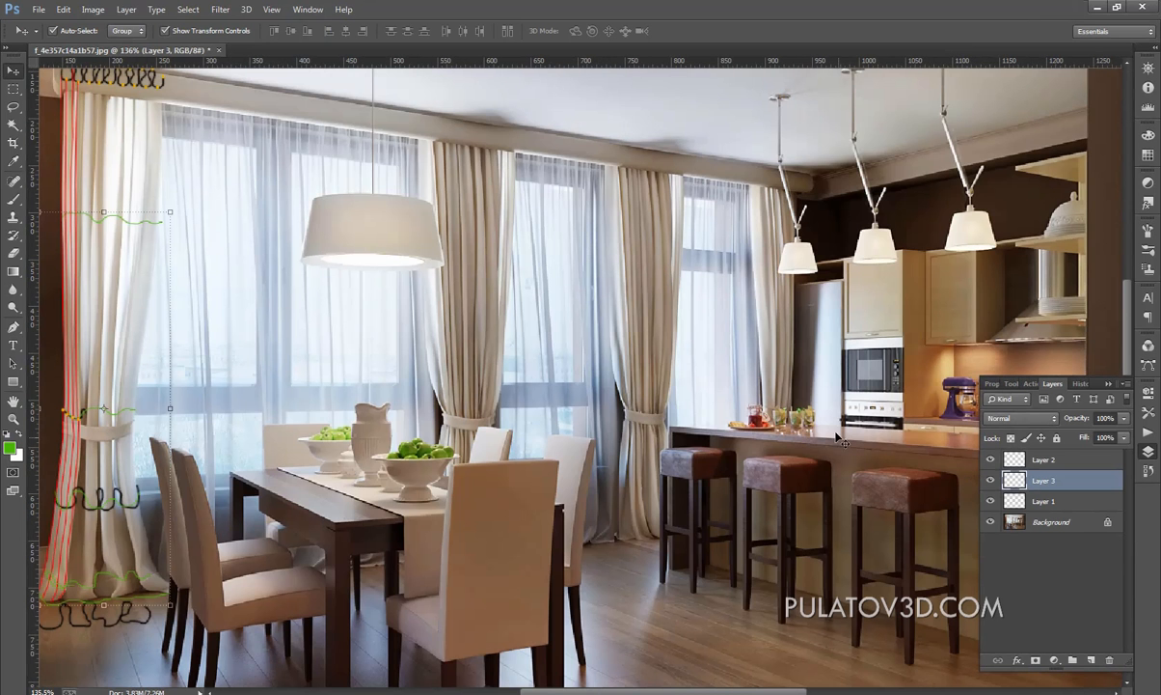
key("ctrl+shift+s")
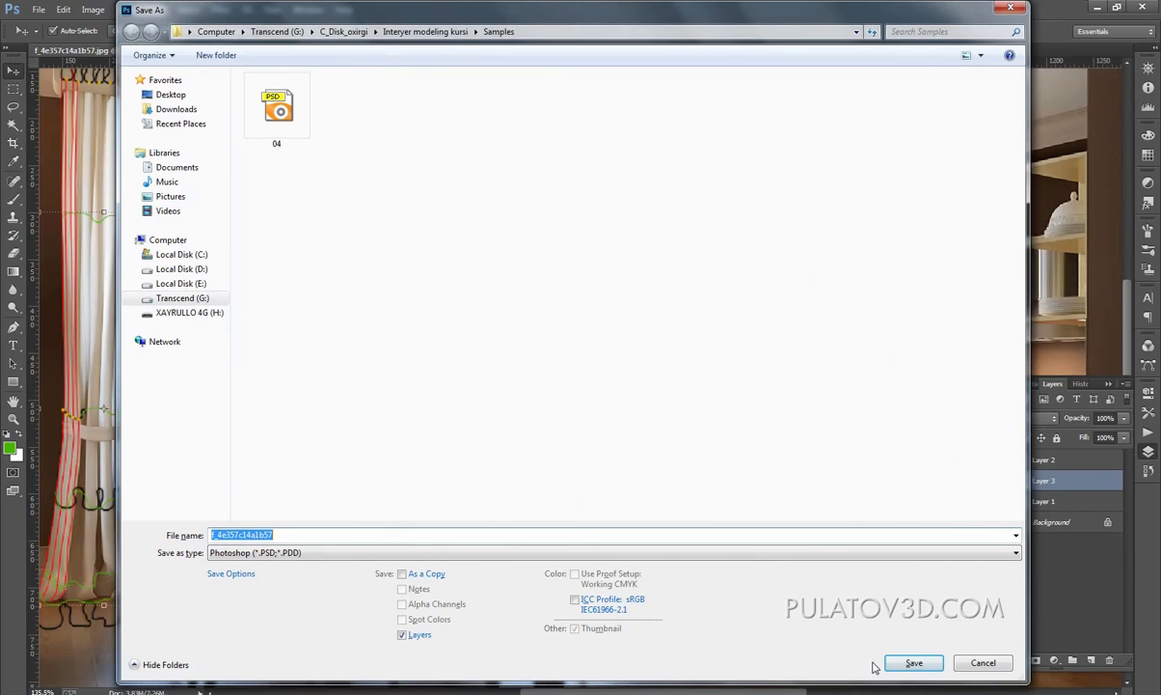
left_click(913, 663)
left_click(701, 210)
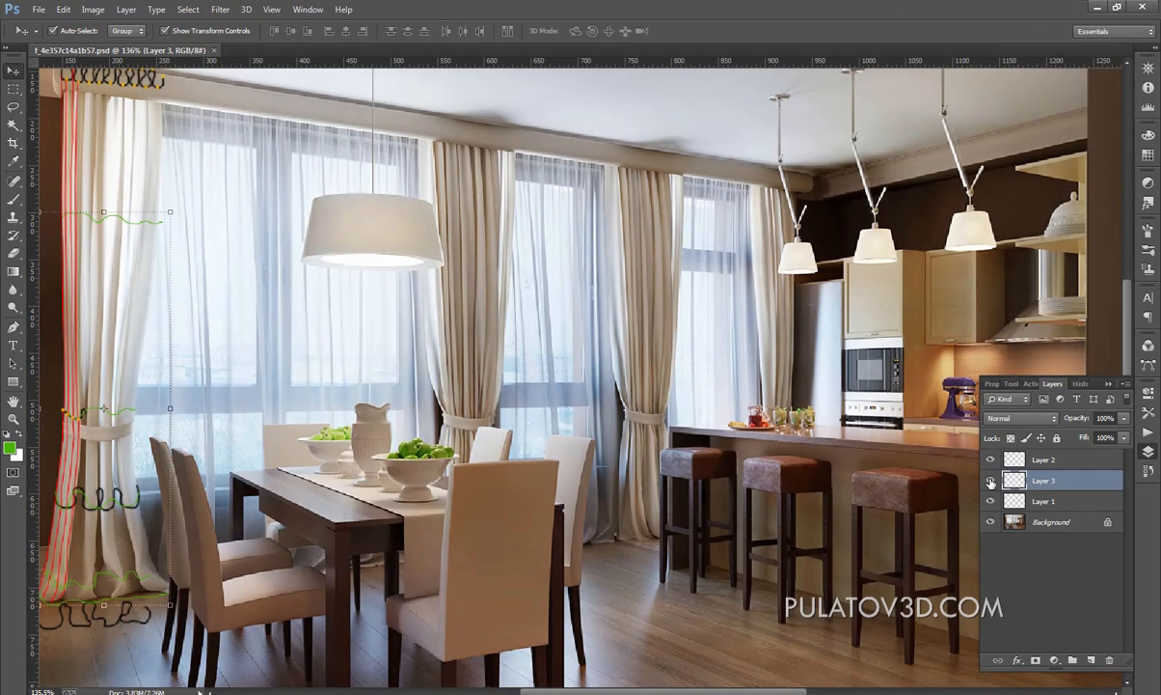
Step: Hide and reshow Layer 1 and Layer 2 to check their curtain markings, and save the document
left_click(989, 502)
left_click(989, 502)
left_click(990, 460)
left_click(989, 460)
left_click(990, 461)
left_click(990, 460)
key("ctrl+s")
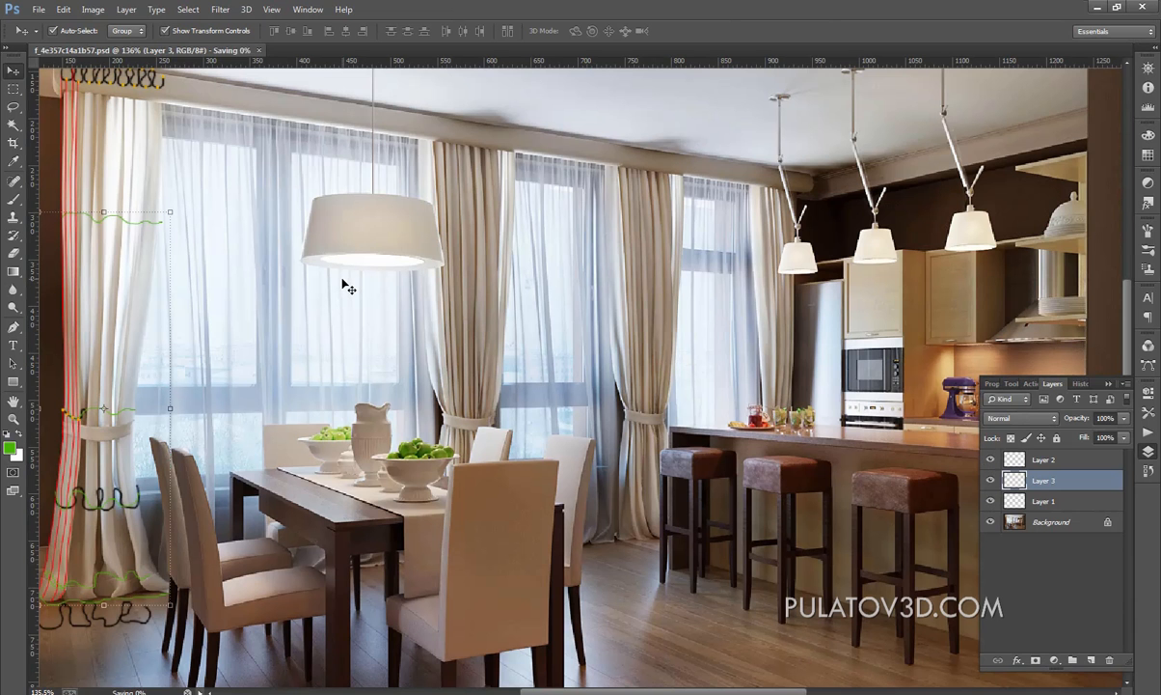